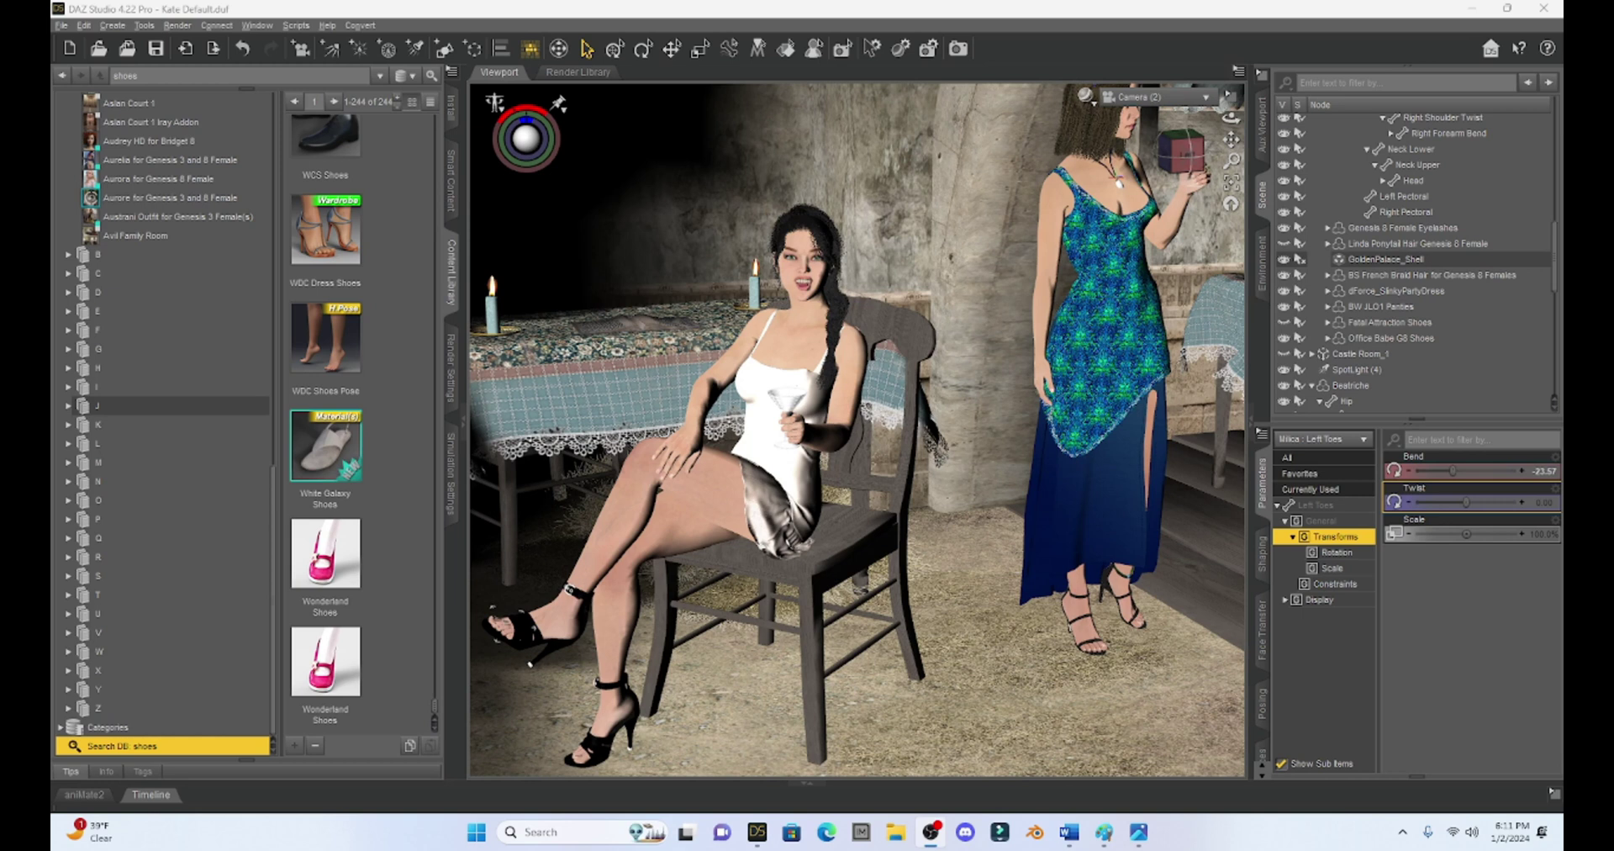
# - Review the screenshot of the viewer comments, then return to the DAZ Studio scene
pyautogui.click(1137, 834)
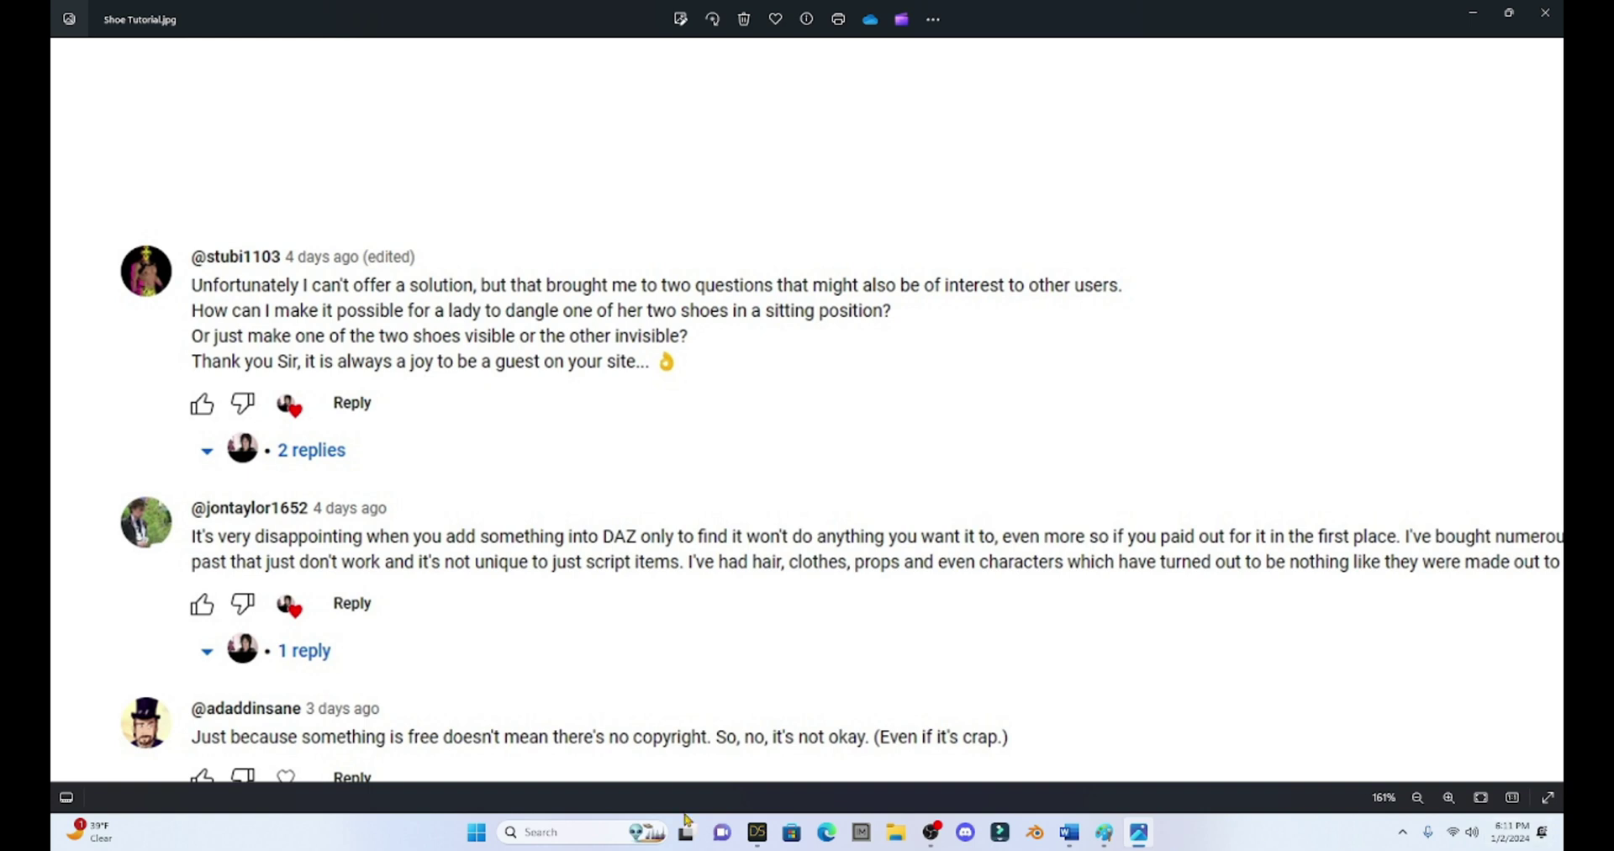
pyautogui.hotkey('alt', 'Tab')
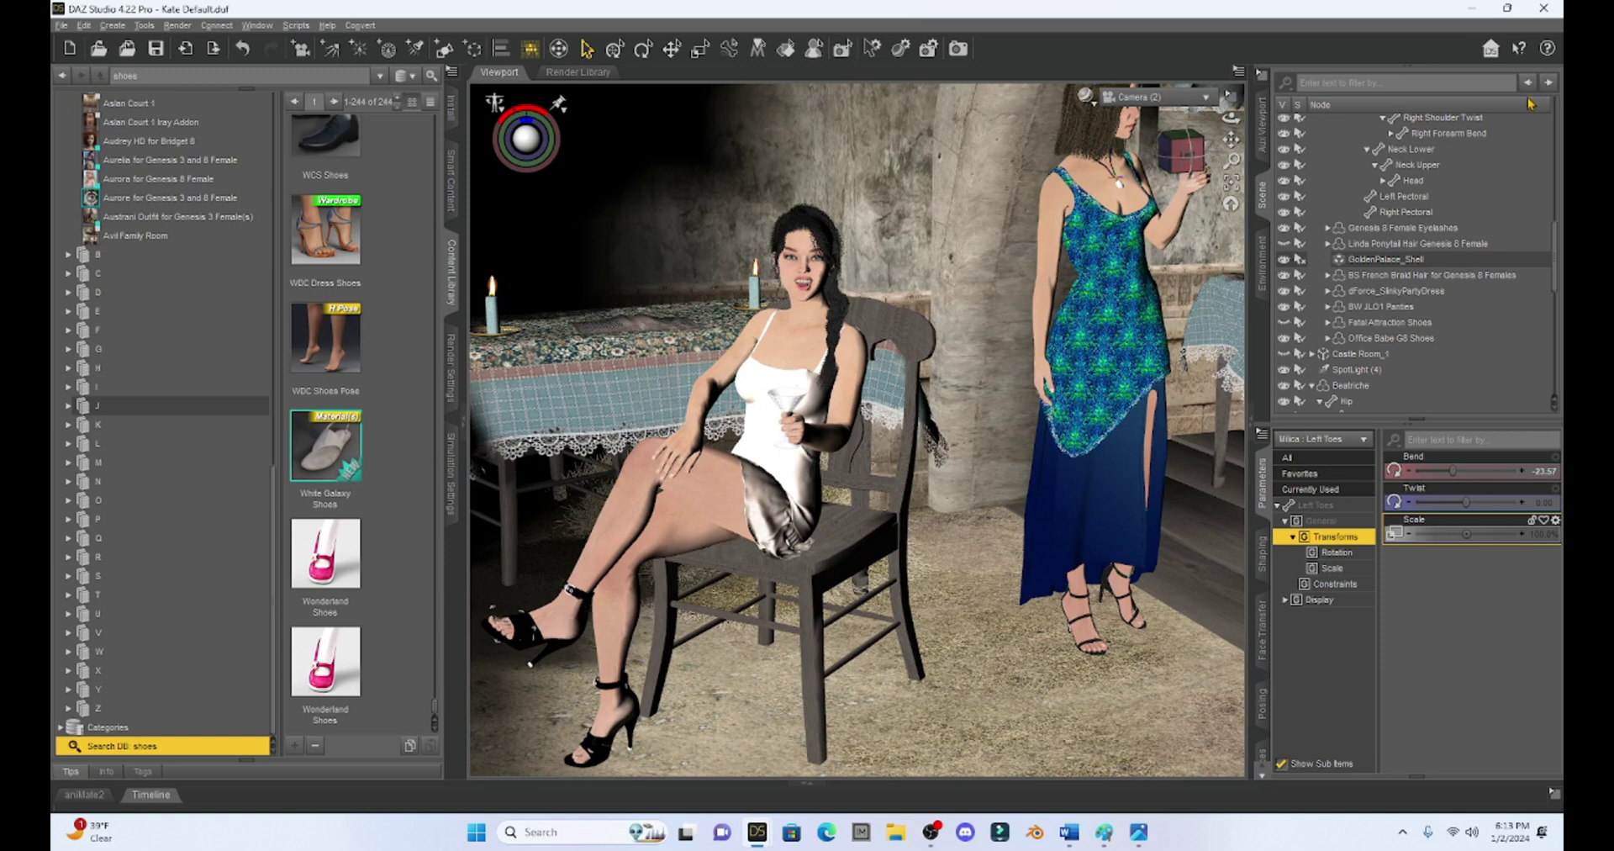
# - Look through Camera at the close-up of the shoes and select the seated figure Milica
pyautogui.click(1175, 97)
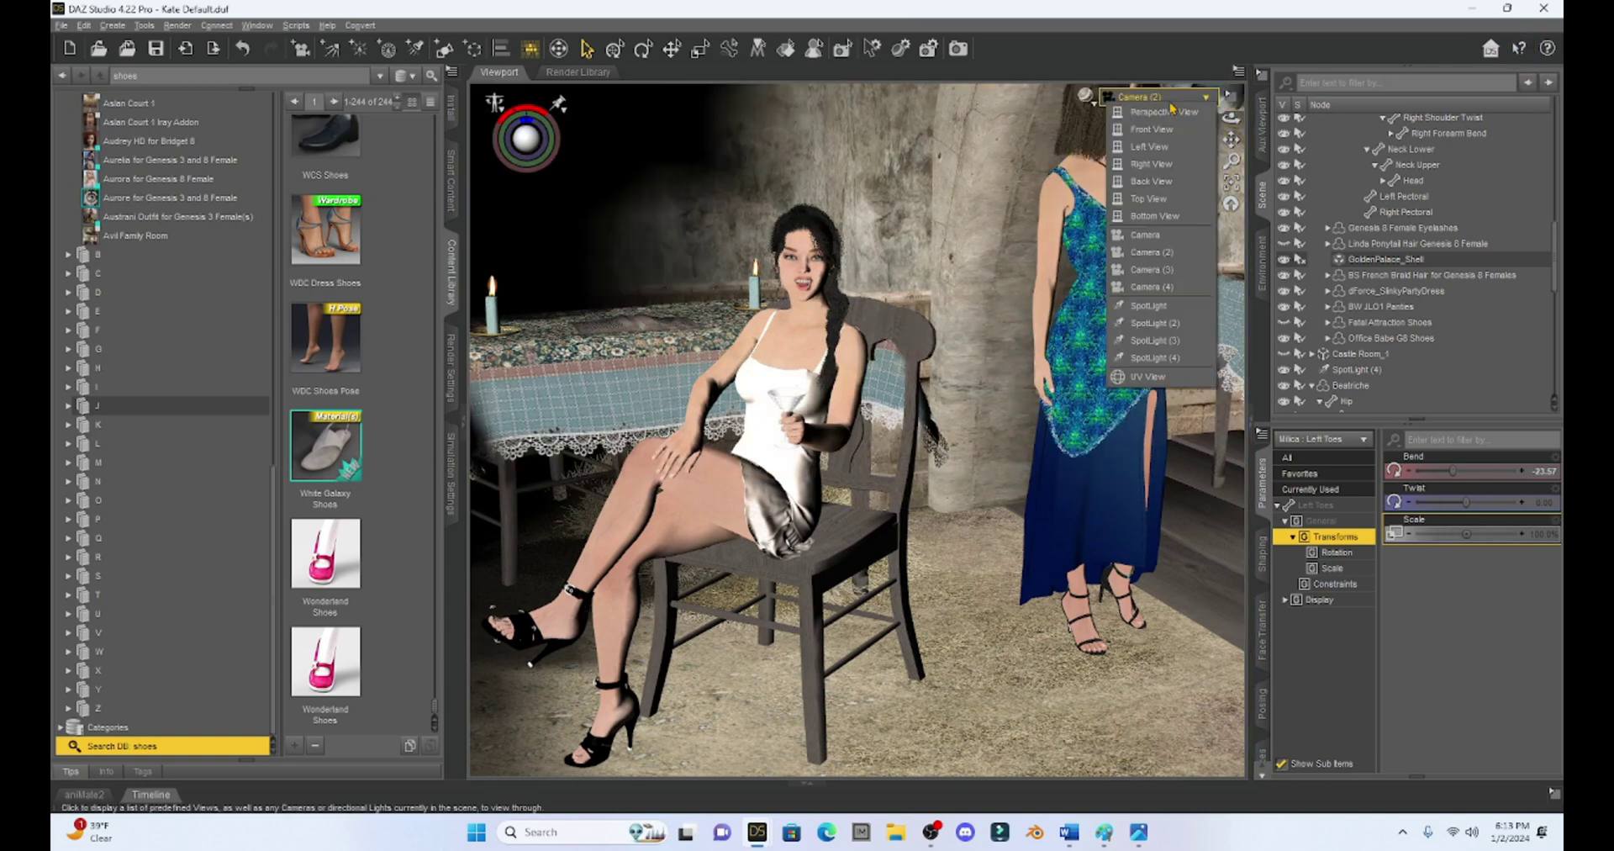
pyautogui.click(1175, 240)
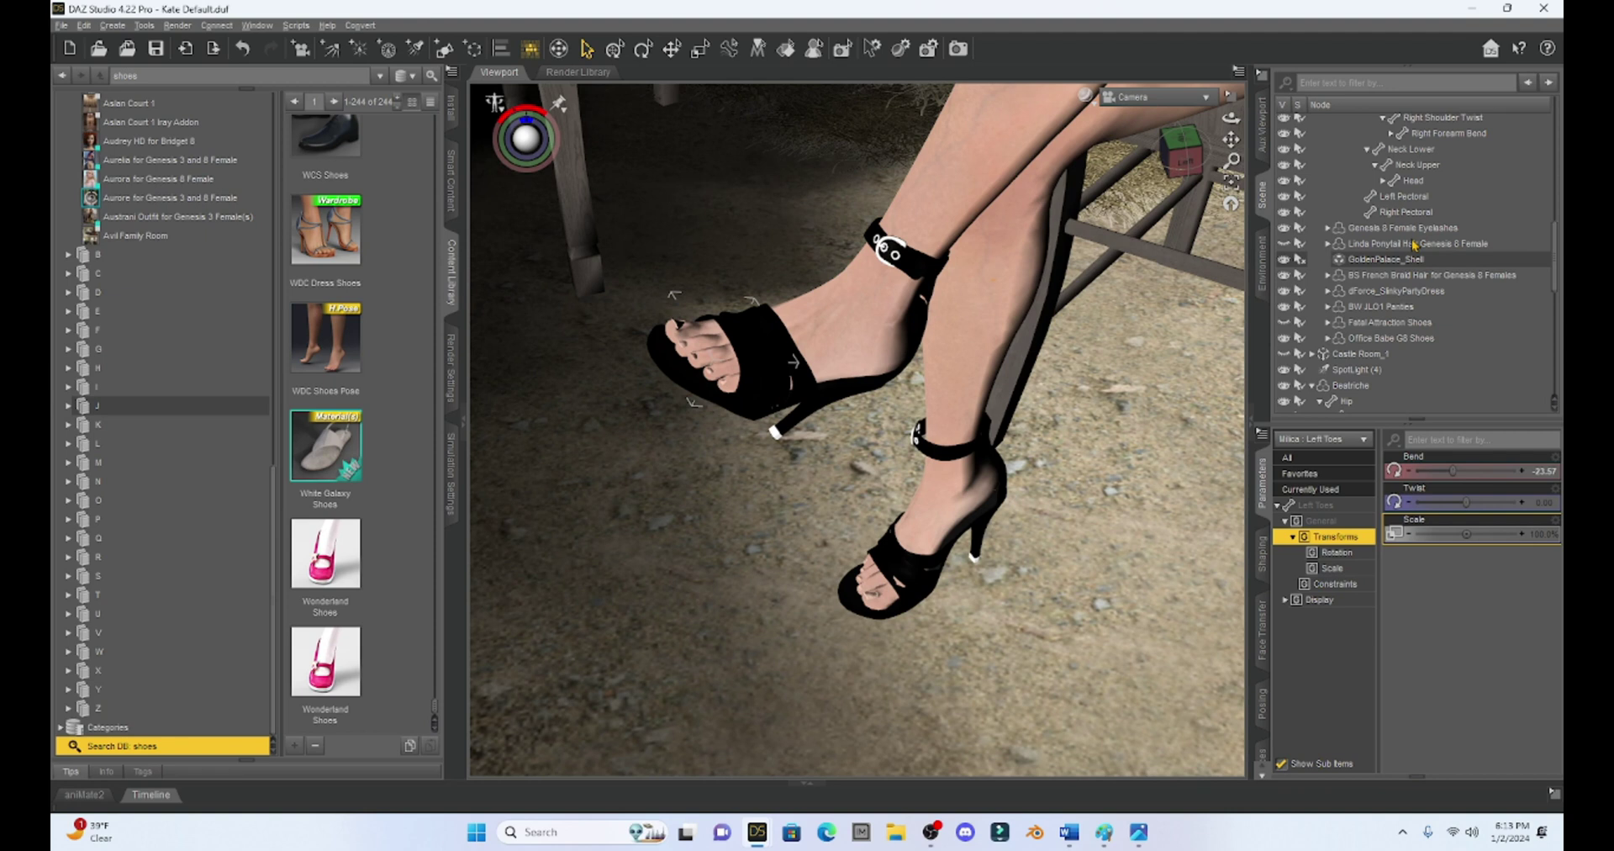
pyautogui.click(953, 209)
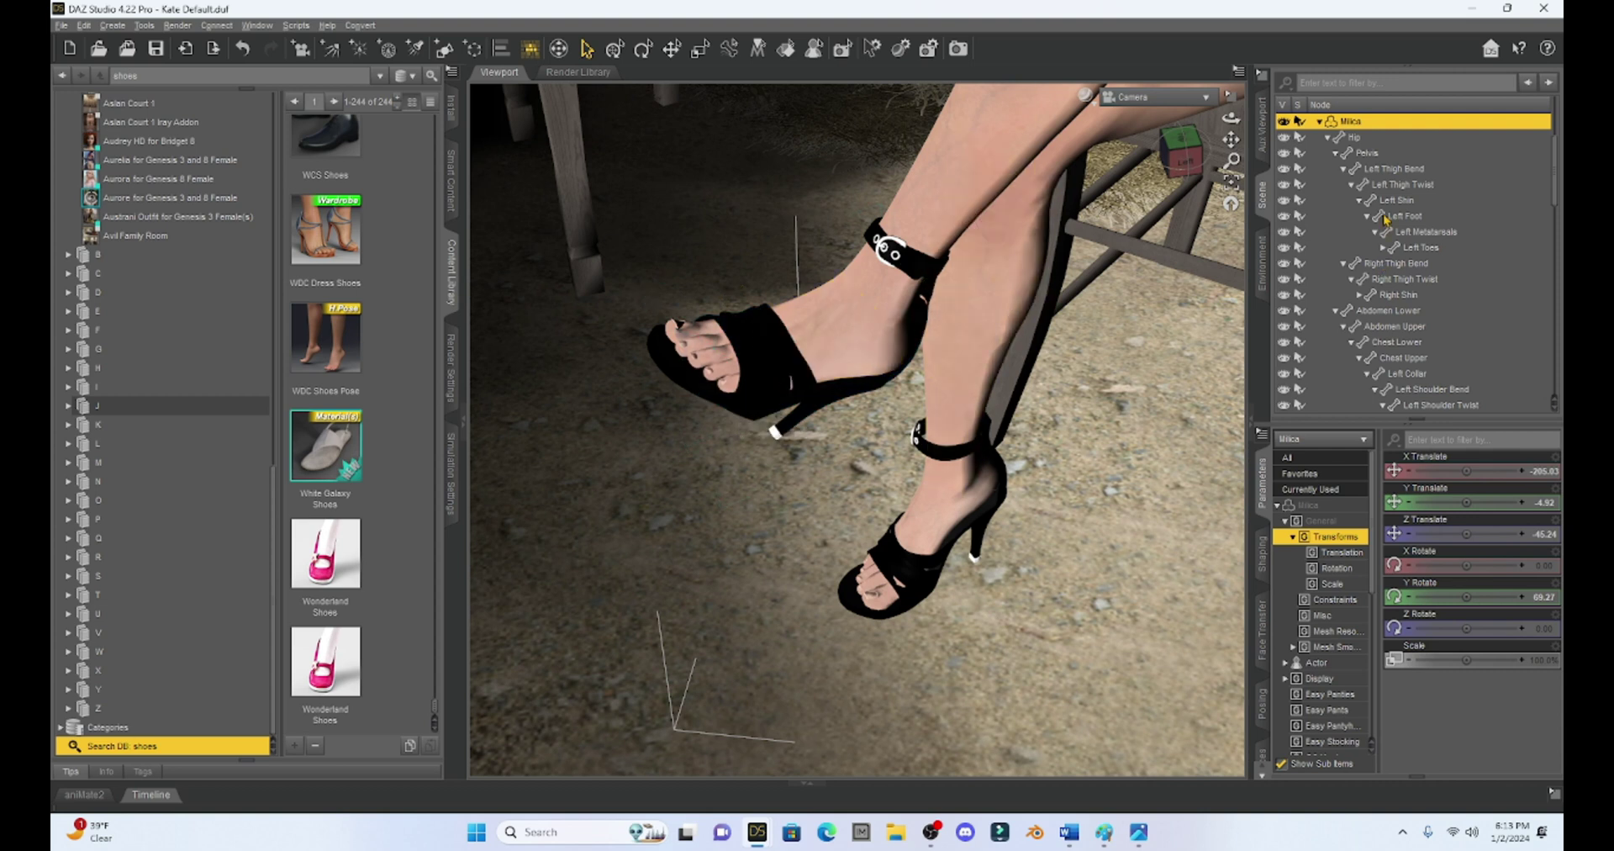
# - Expand the Office Babe G8 Shoes down through Hip, Pelvis and both Thigh Bend bones
pyautogui.scroll(-1, 1386, 218)
pyautogui.scroll(-10, 1386, 220)
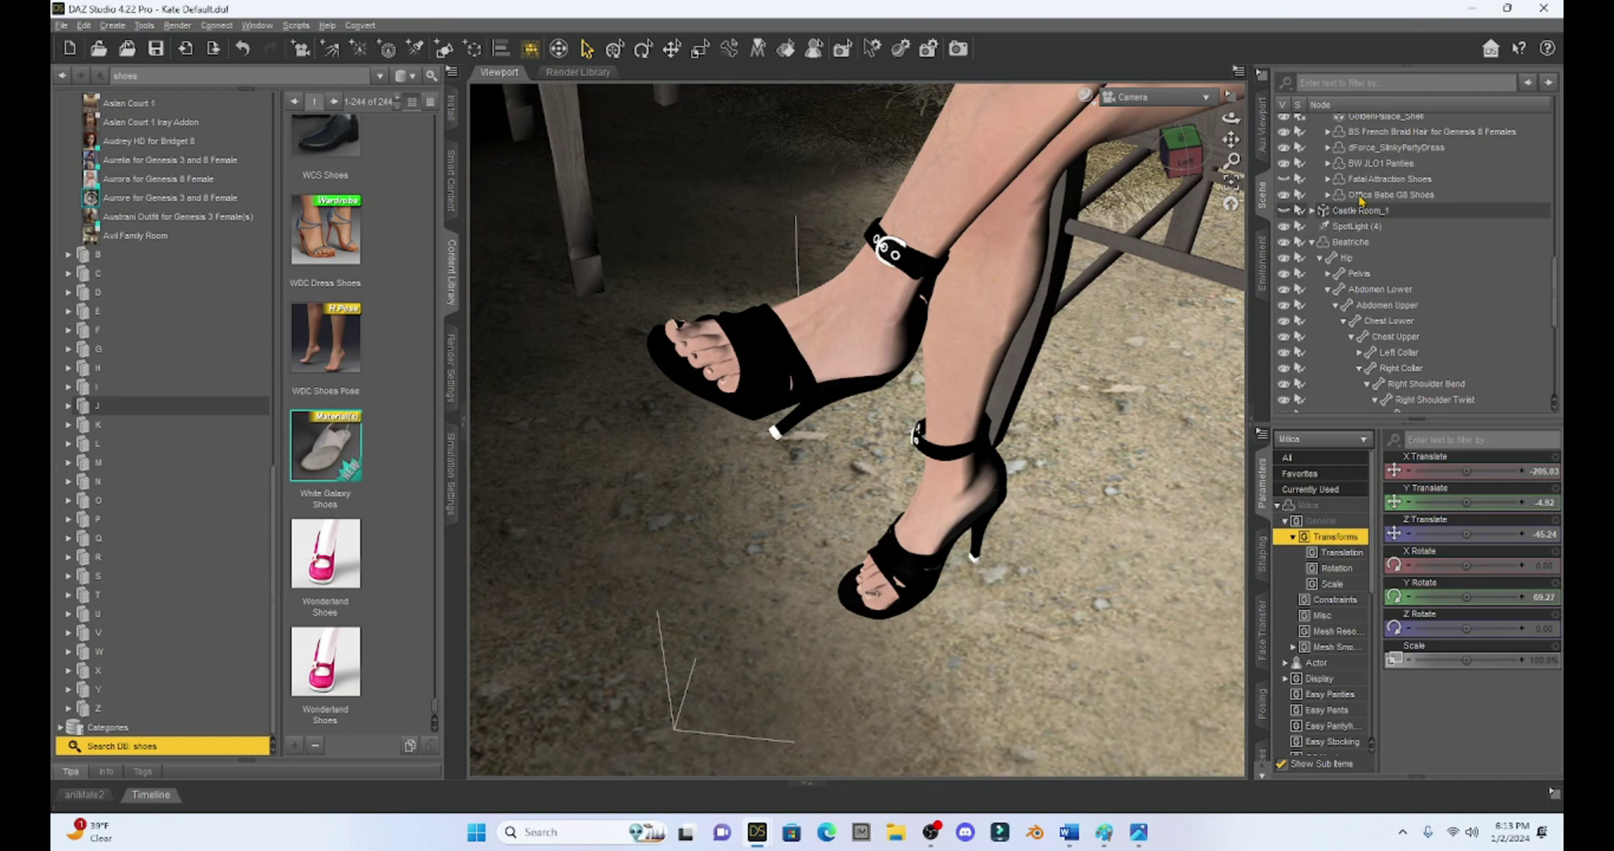
pyautogui.click(1360, 197)
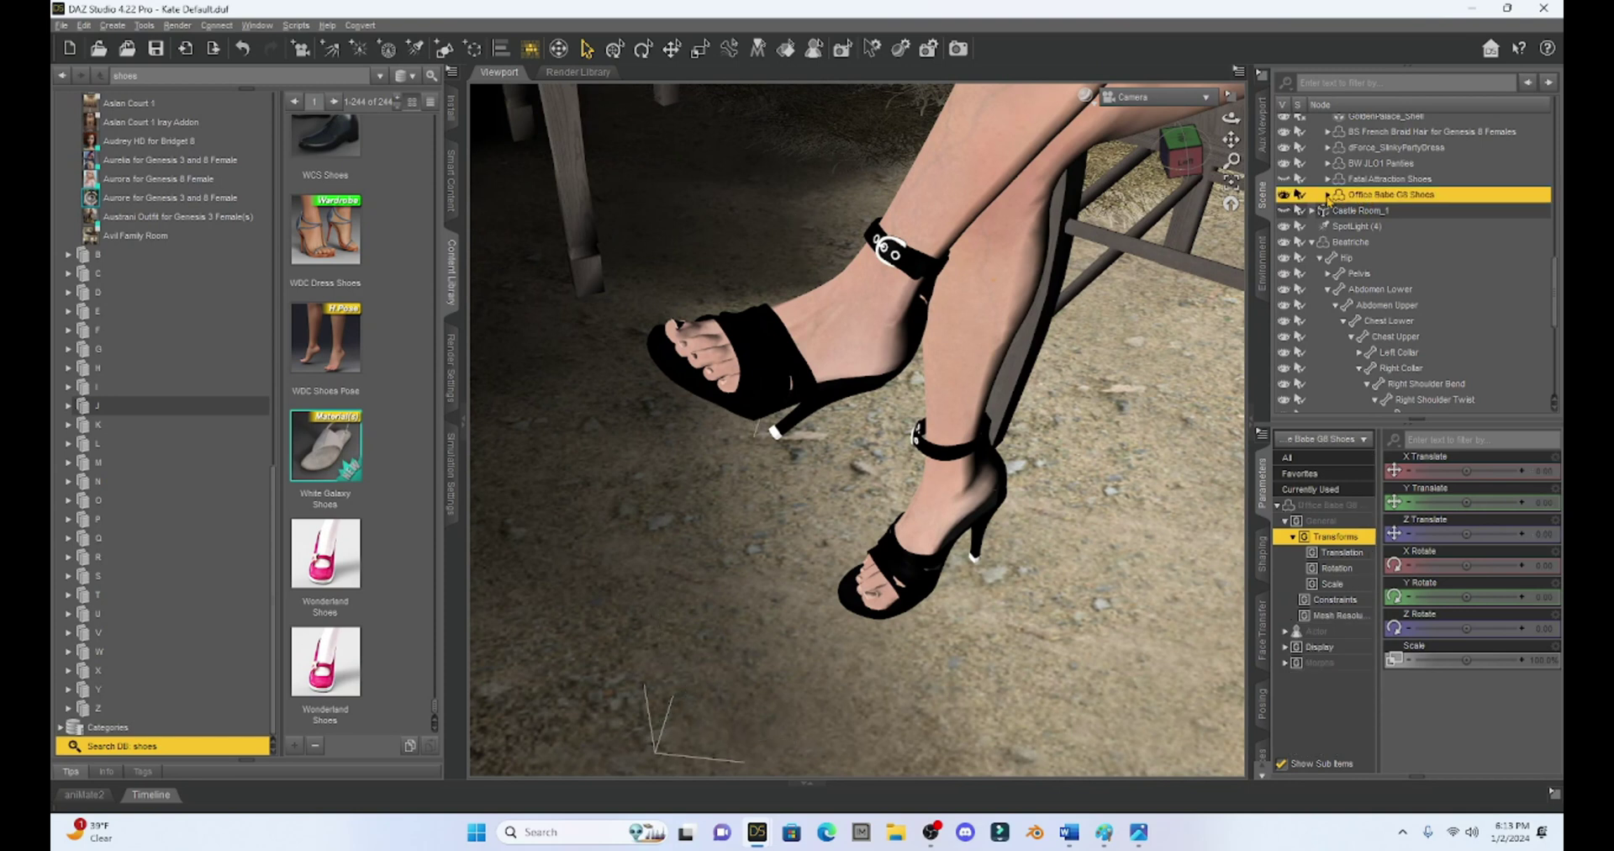
pyautogui.click(1327, 196)
pyautogui.click(1337, 211)
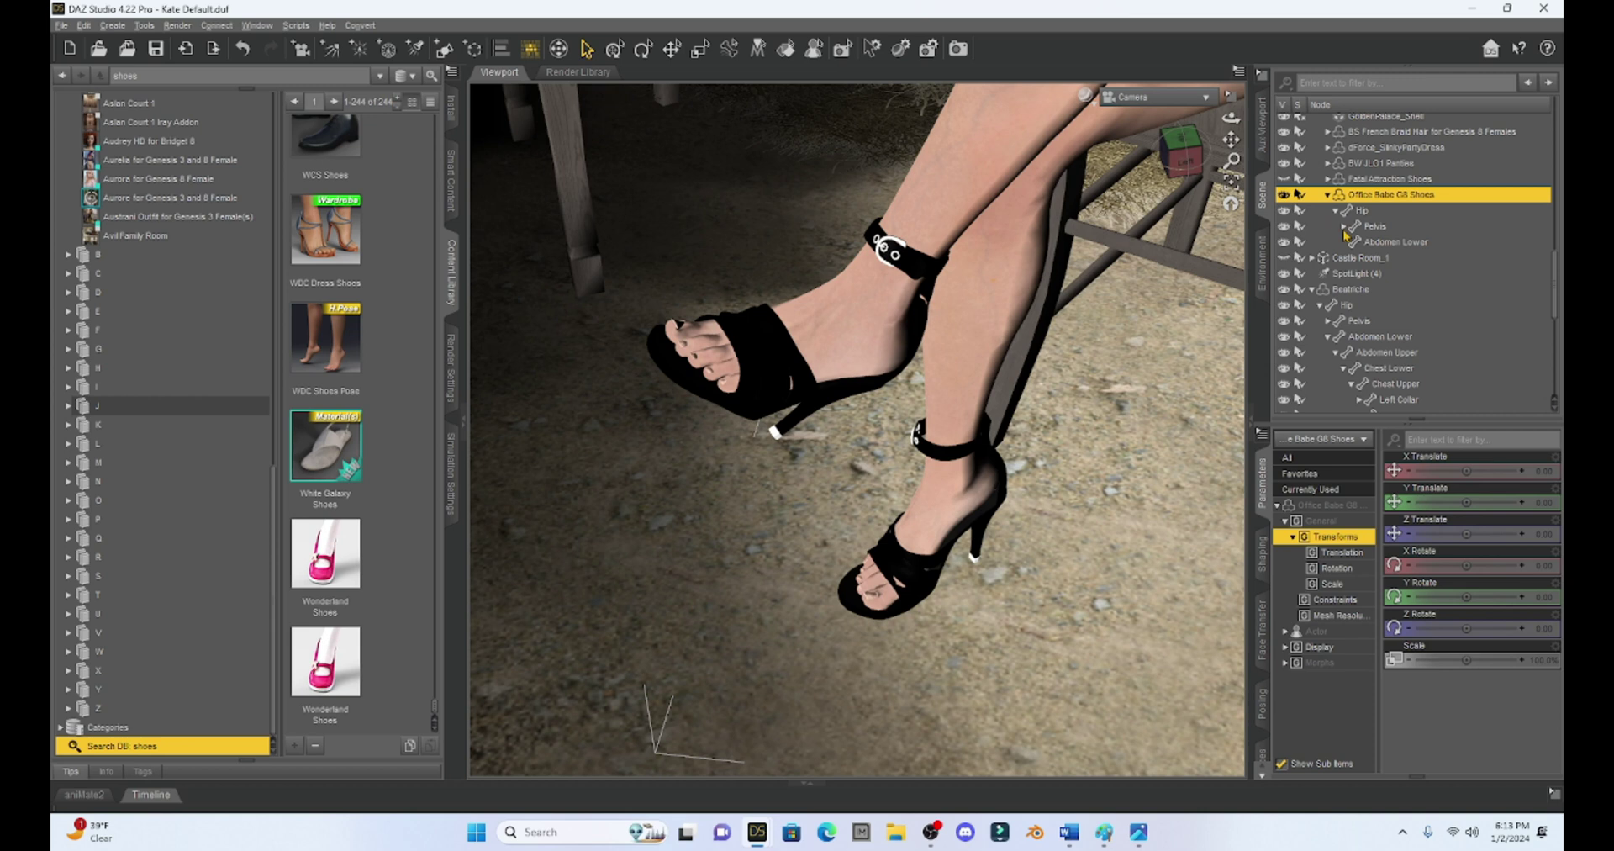
pyautogui.click(1344, 227)
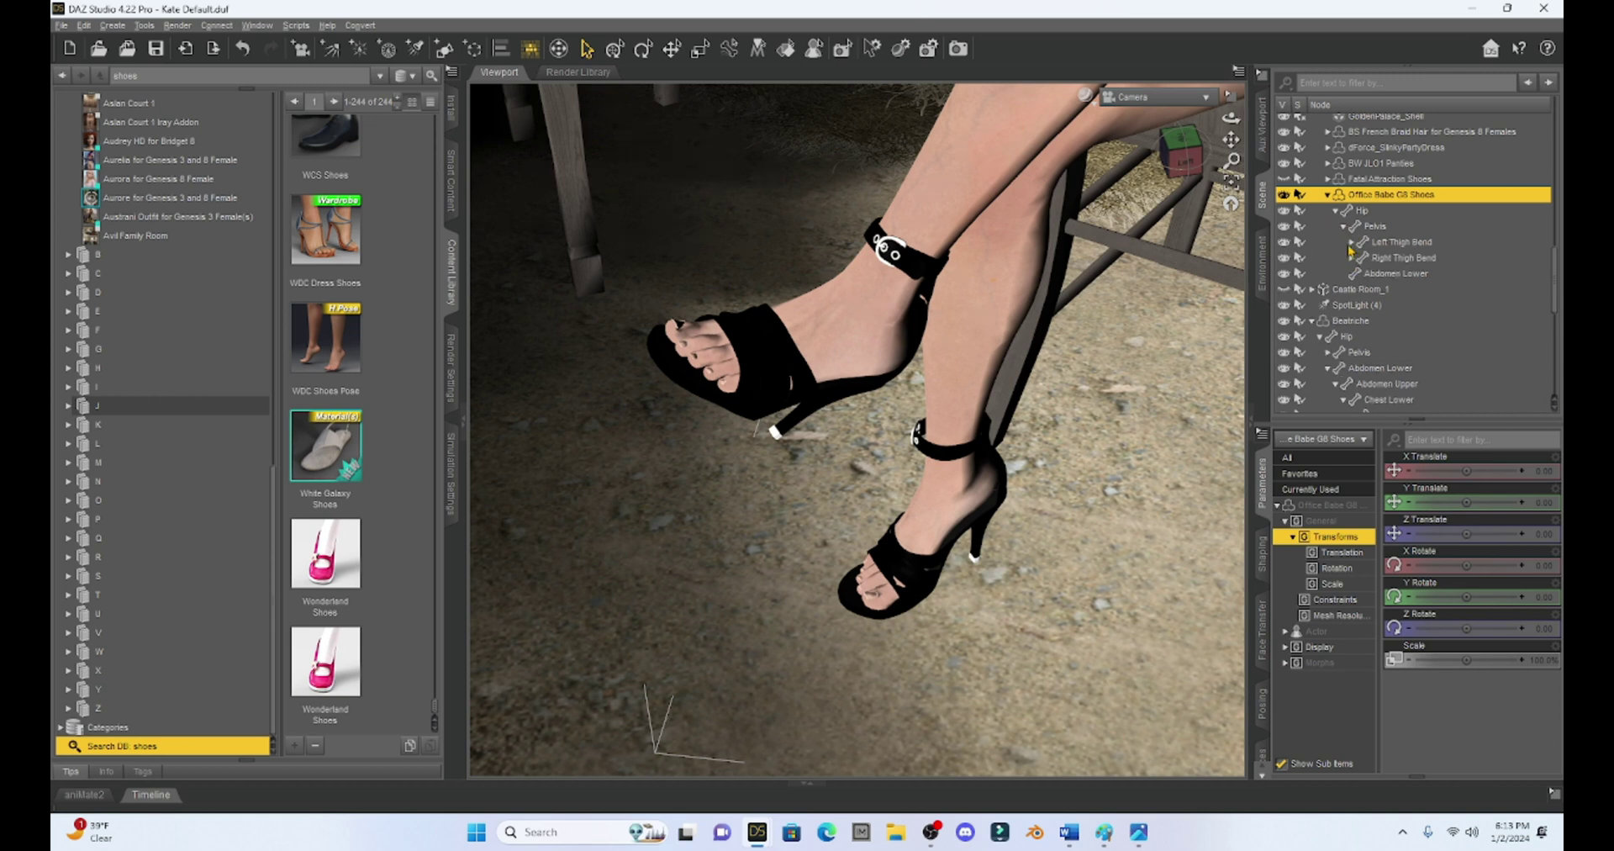
pyautogui.click(1352, 242)
pyautogui.click(1351, 289)
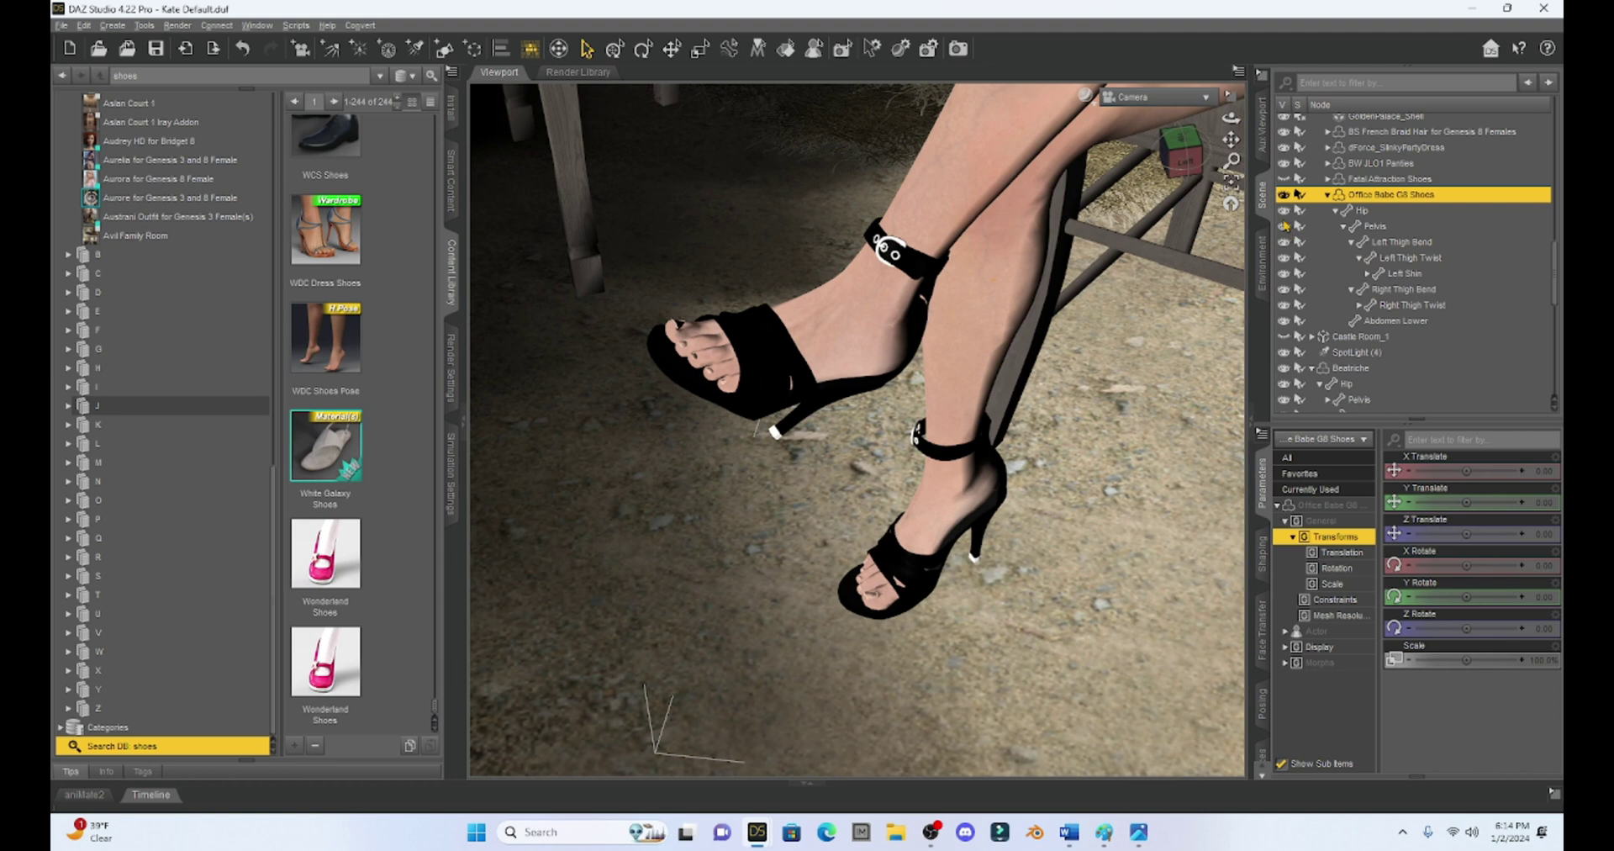
# - Test hiding and reshowing the shoes' Hip, Pelvis, Left Shin and Left Thigh Bend parts
pyautogui.click(1284, 226)
pyautogui.click(1284, 210)
pyautogui.click(1283, 274)
pyautogui.click(1284, 242)
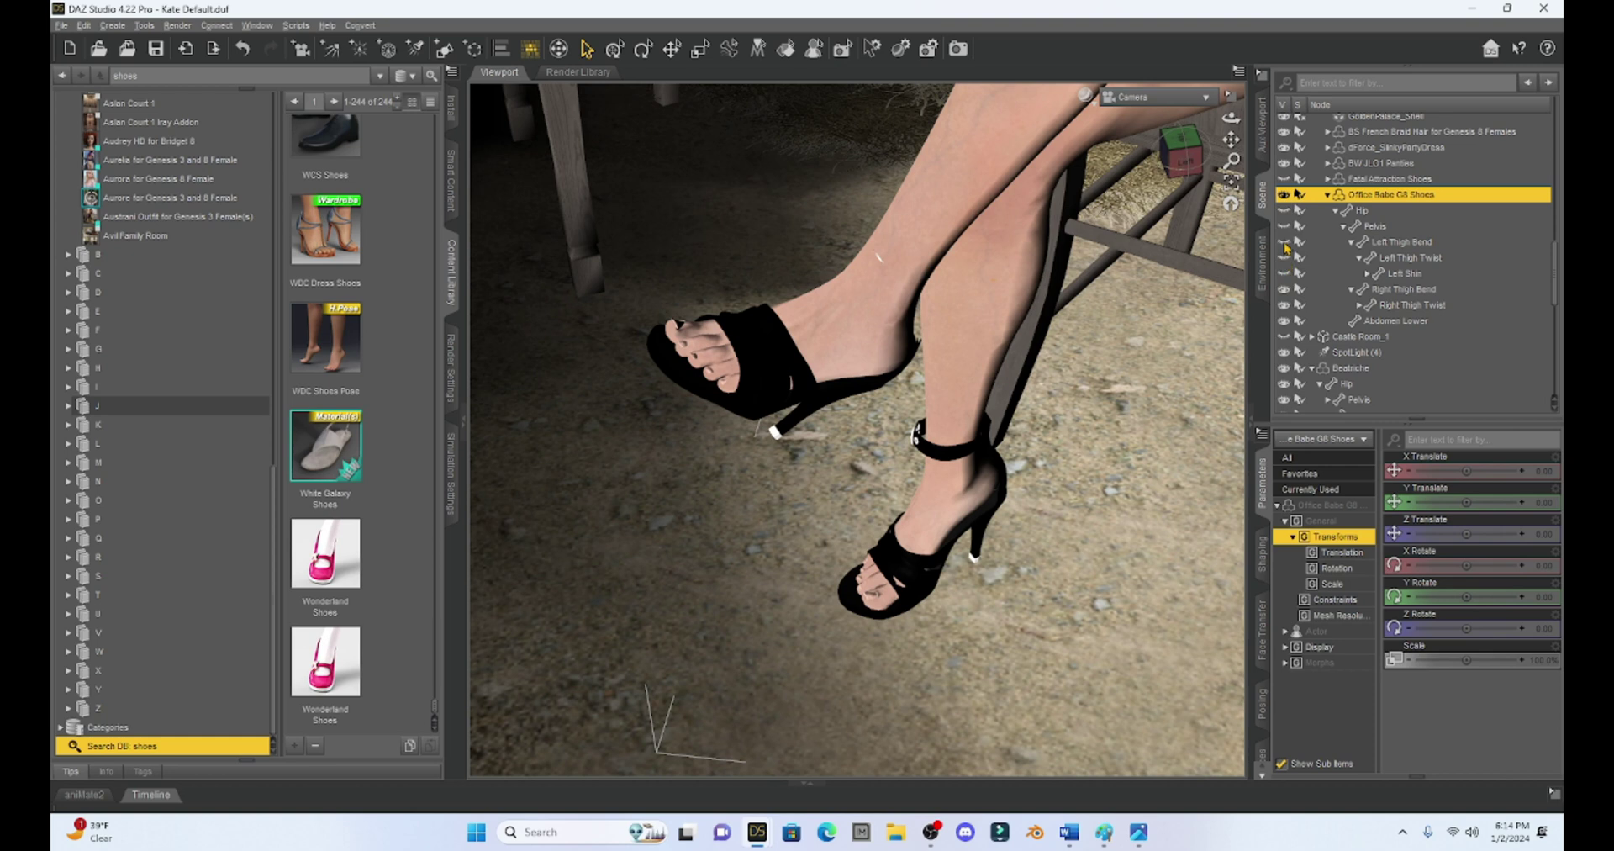
pyautogui.keyDown('shift'); pyautogui.click(1284, 274); pyautogui.keyUp('shift')
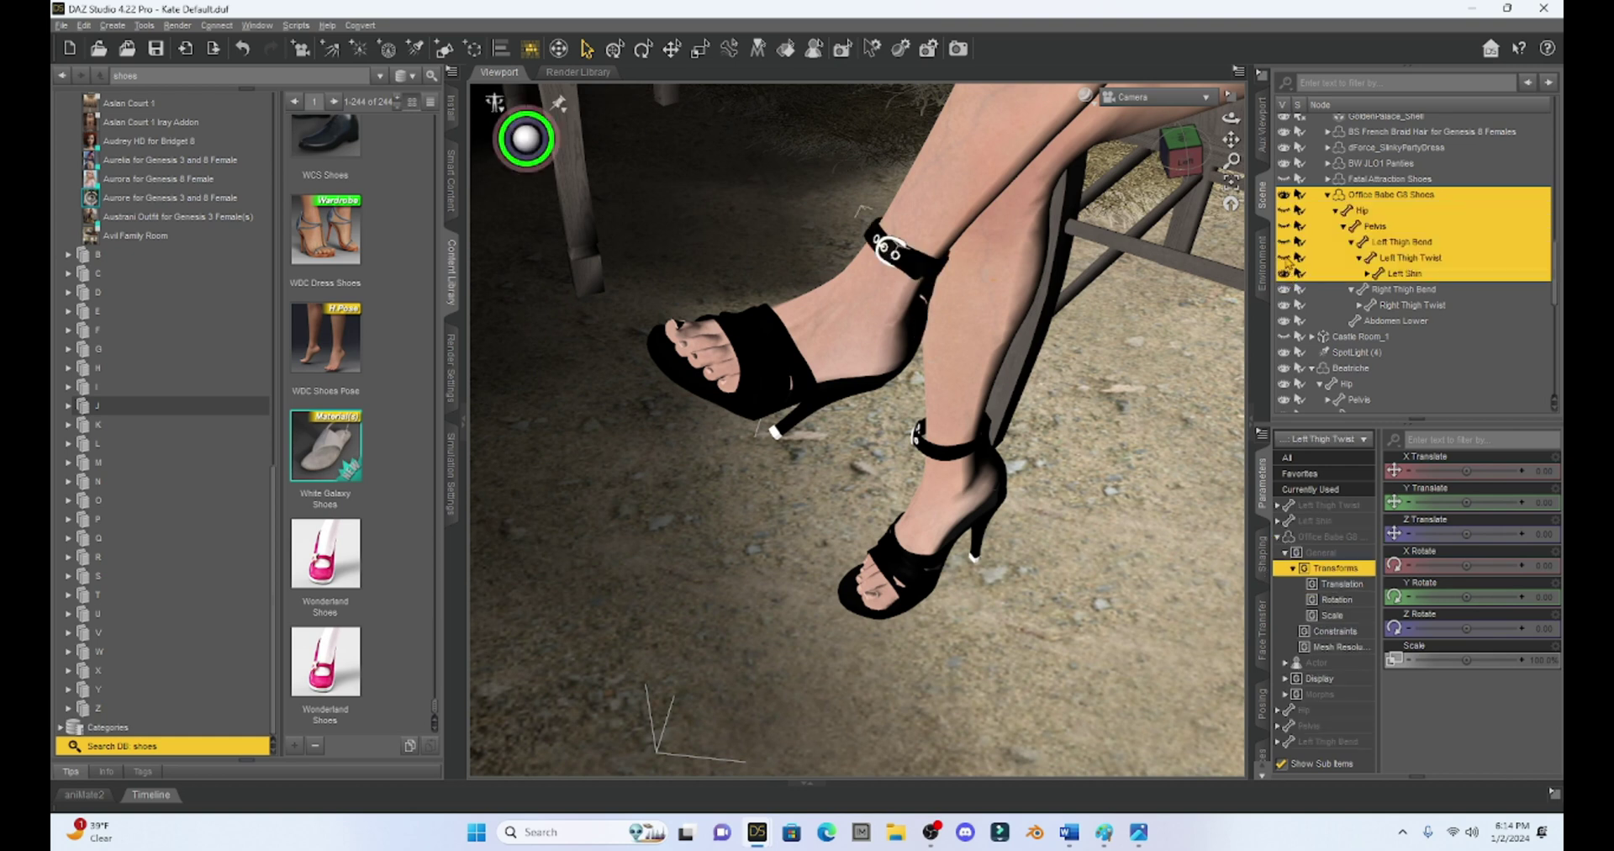
pyautogui.click(1284, 242)
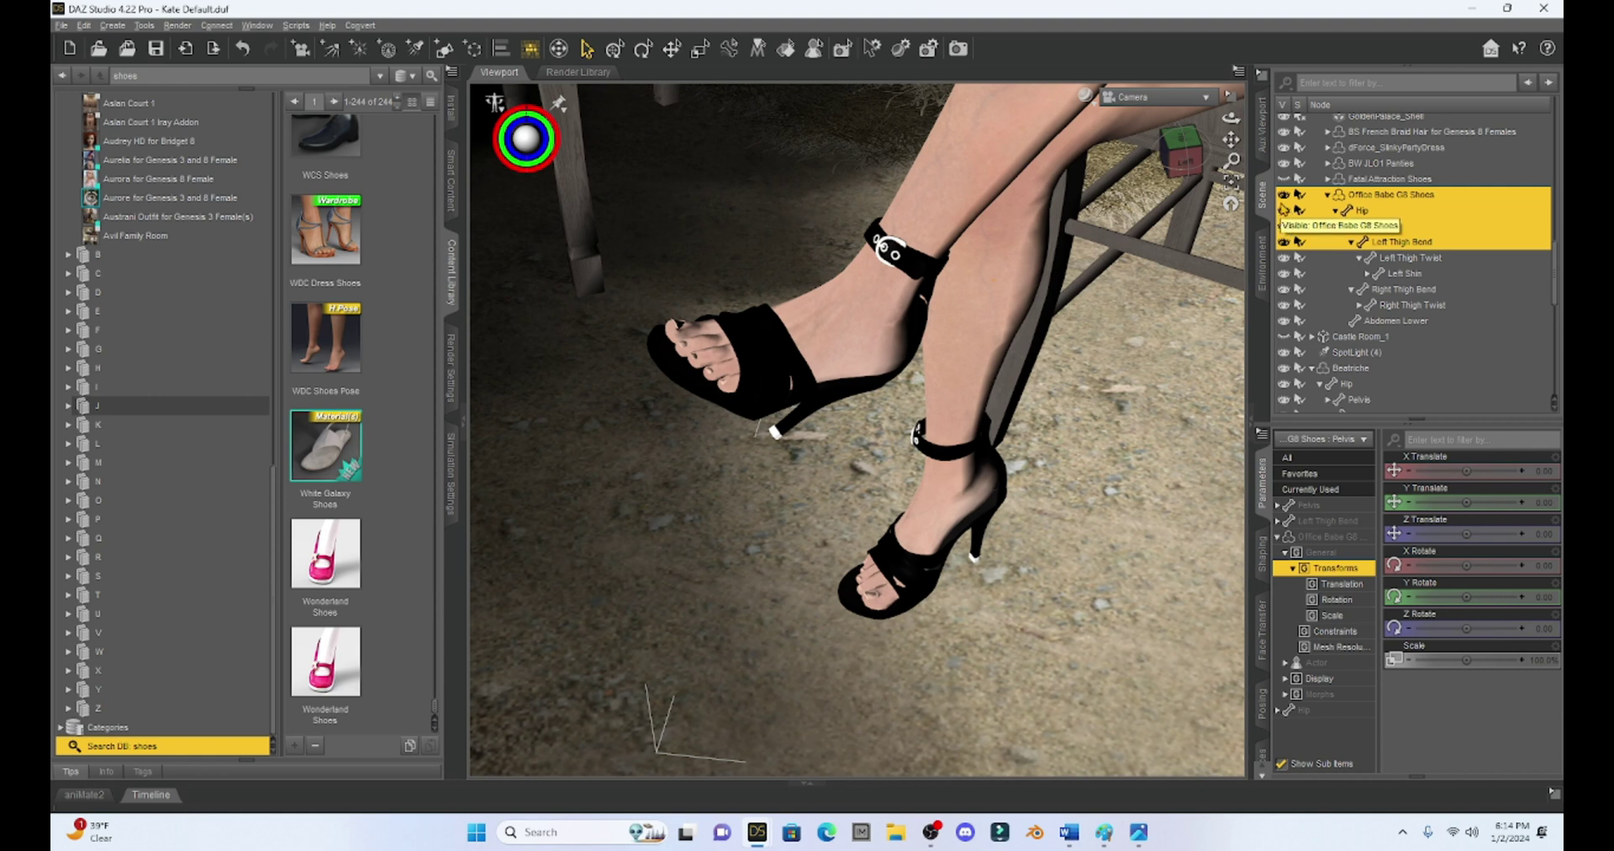
# - Collapse the shoes' hierarchy, then hide and reshow the whole Office Babe G8 Shoes
pyautogui.click(1336, 211)
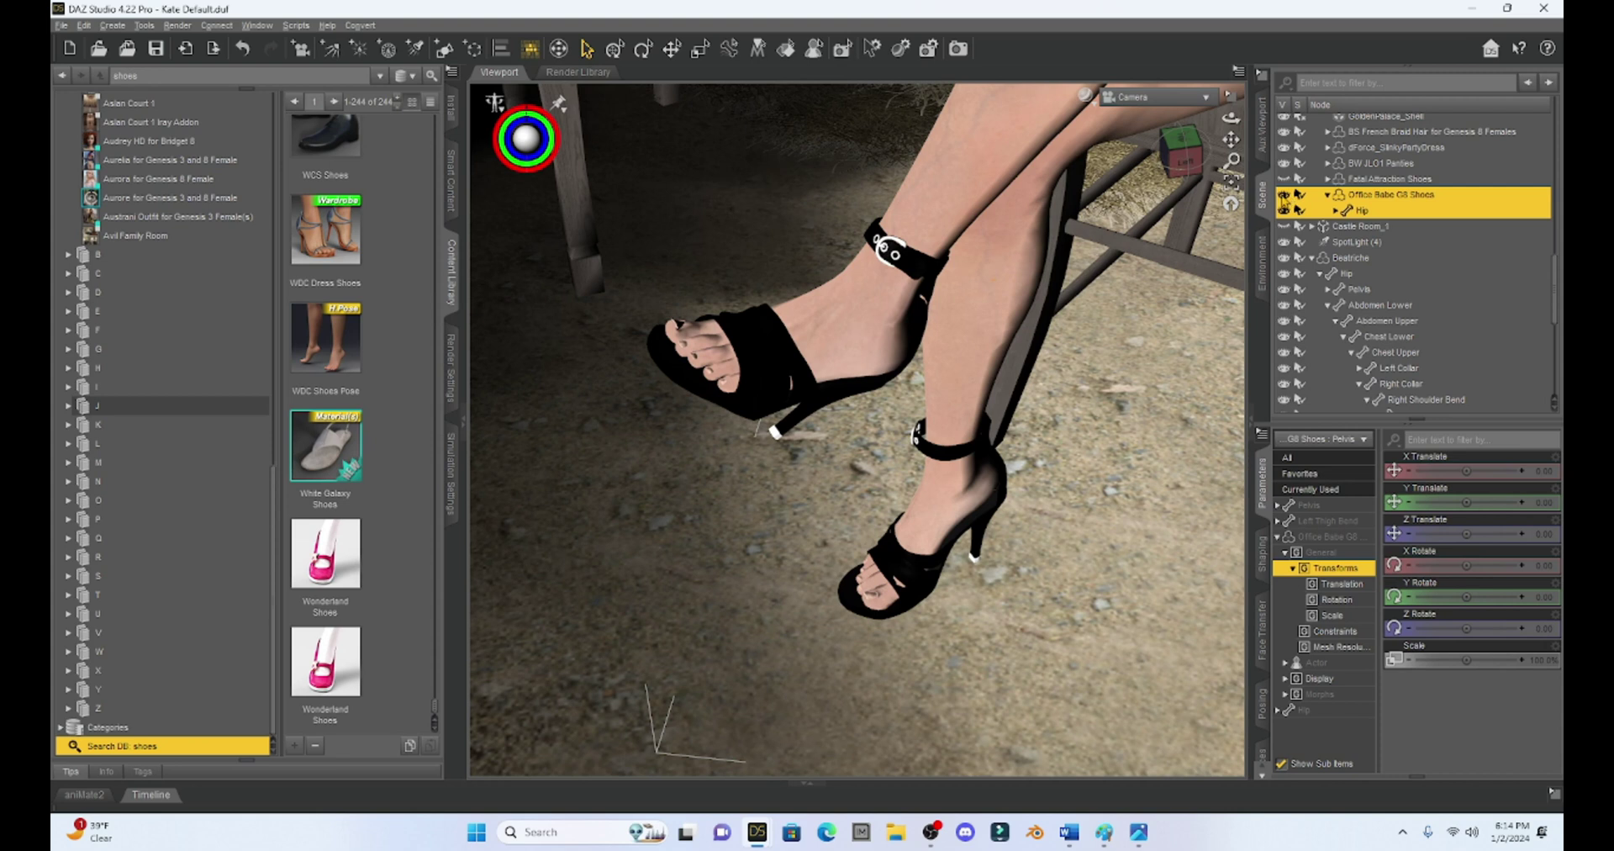
pyautogui.click(1283, 196)
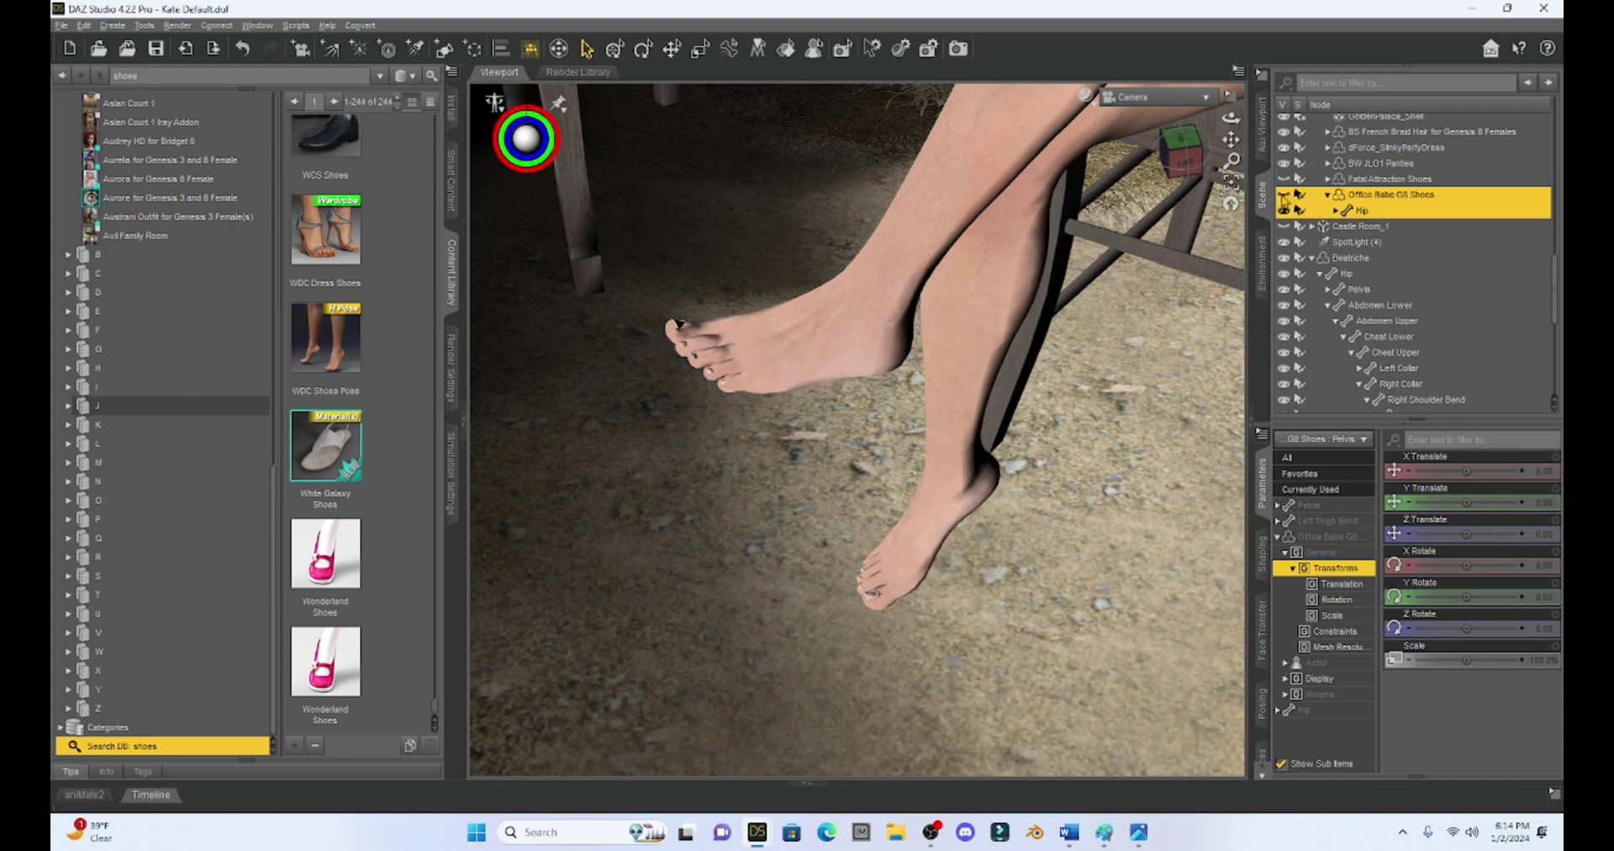
pyautogui.click(1284, 196)
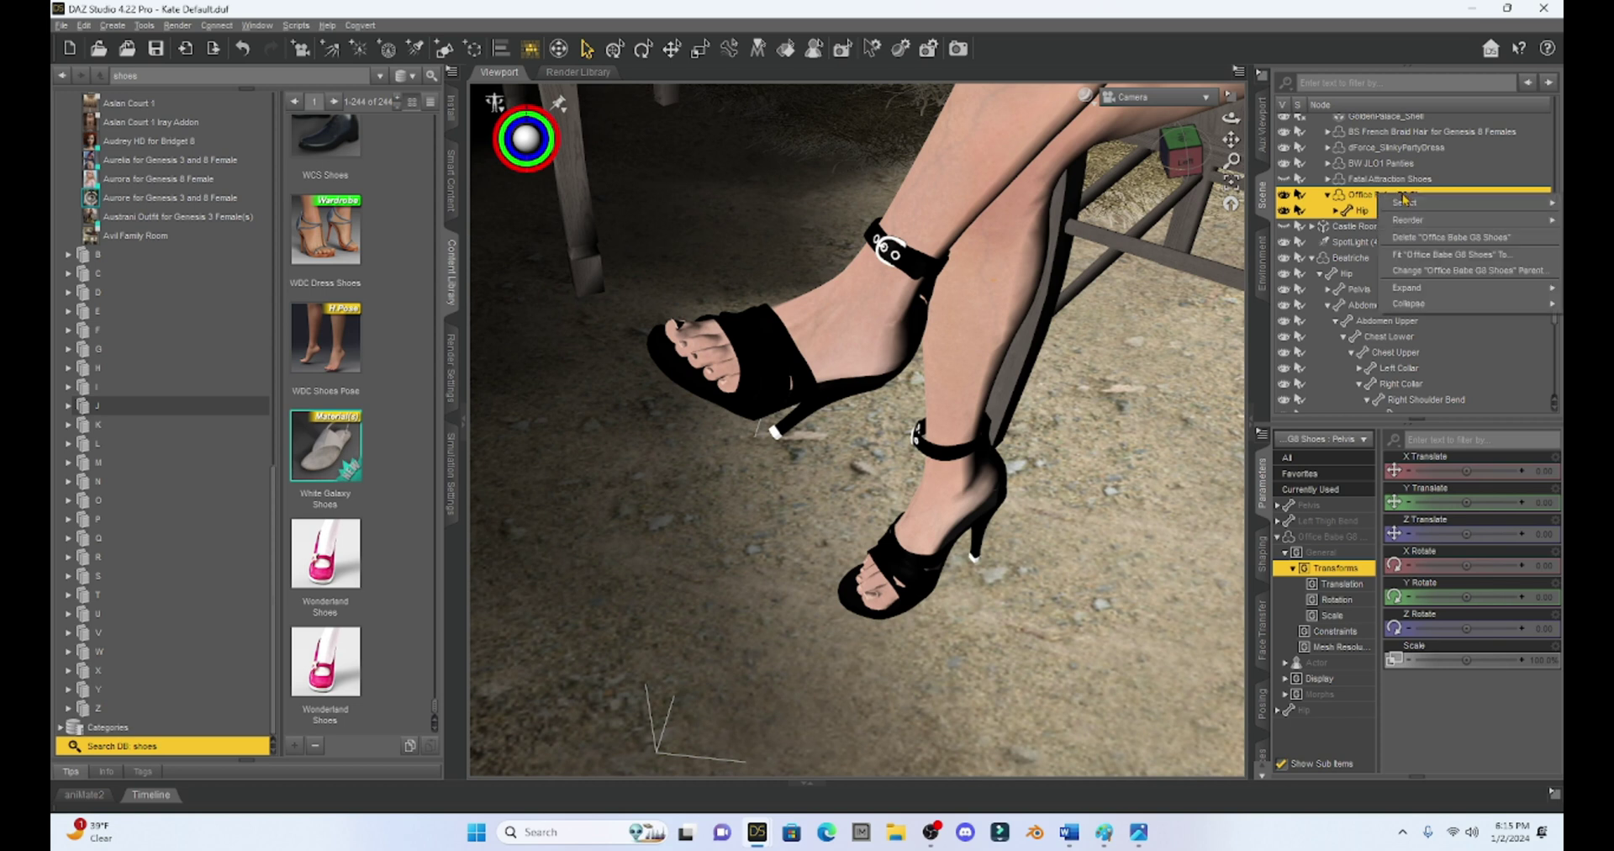
# - Delete the Office Babe G8 Shoes, then make the Fatal Attraction Shoes visible and select them
pyautogui.click(1415, 240)
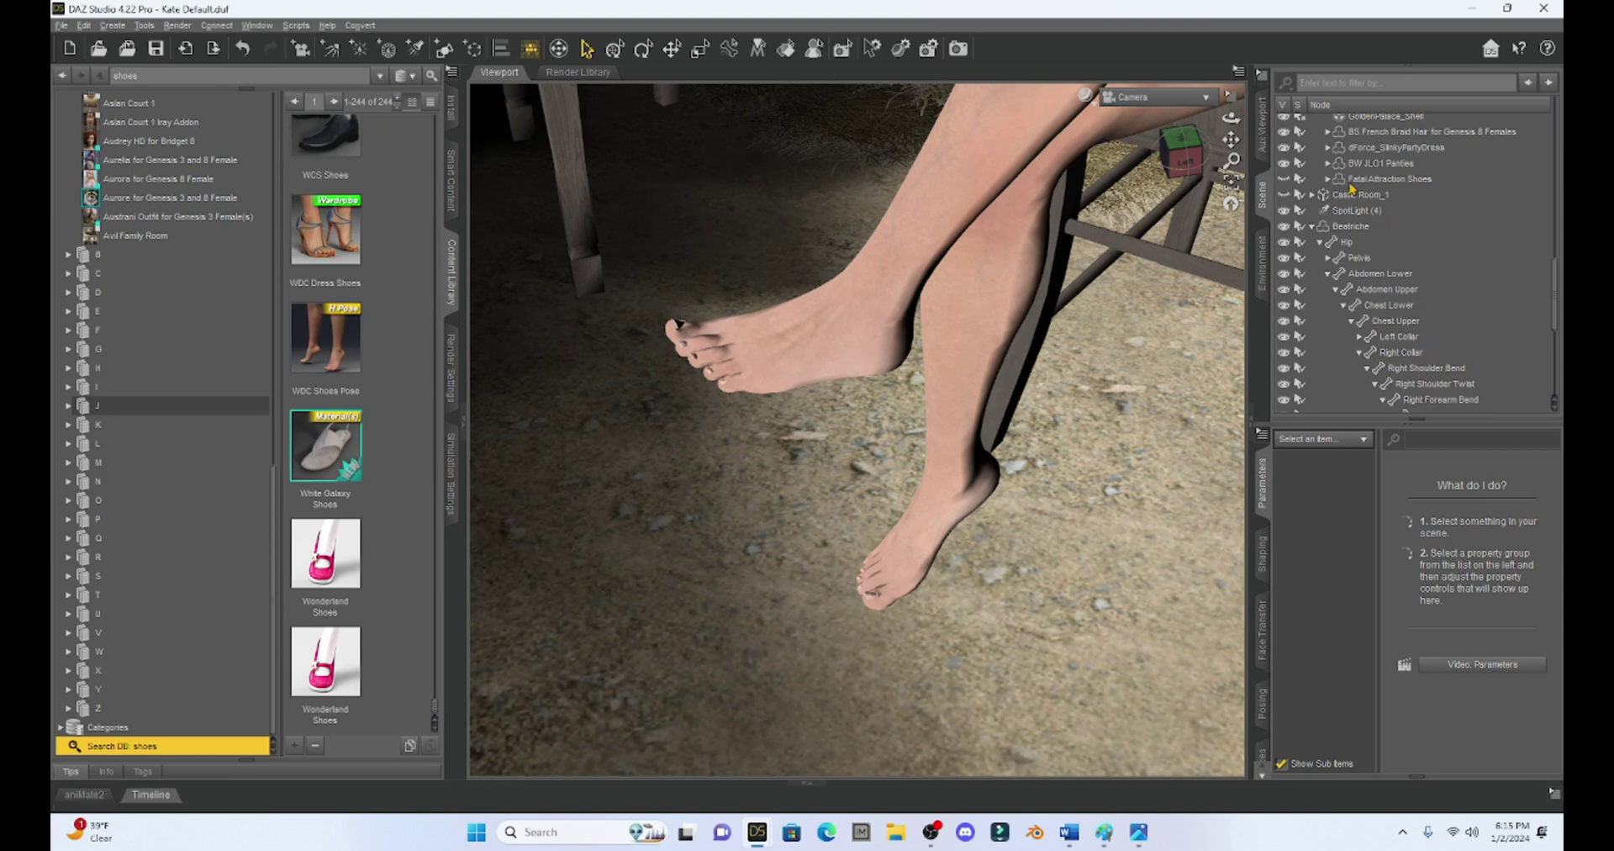
pyautogui.click(1284, 179)
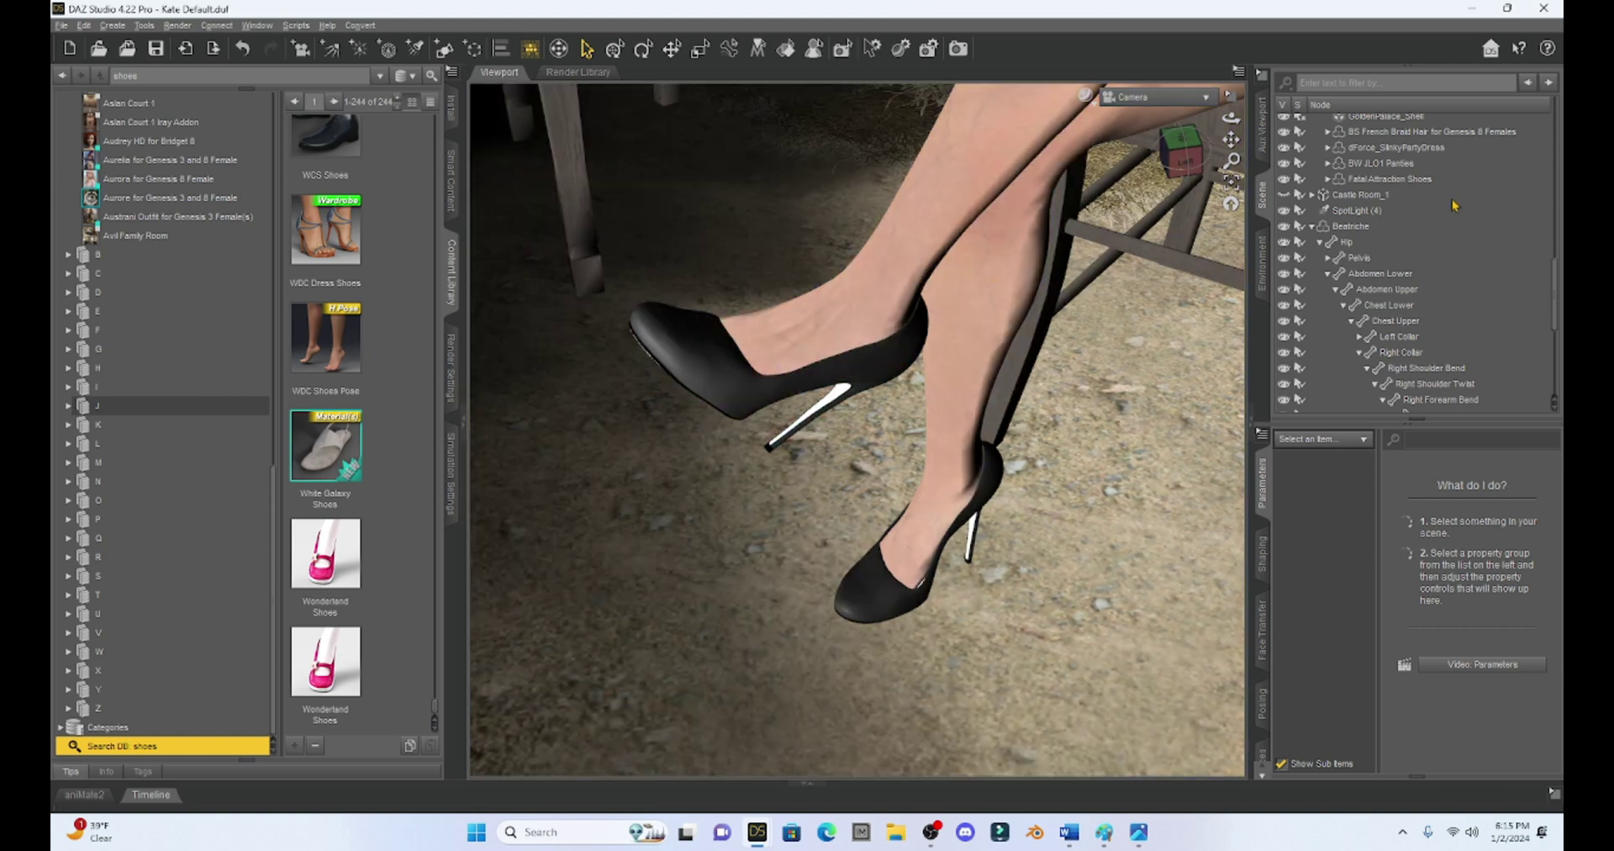
pyautogui.click(1328, 179)
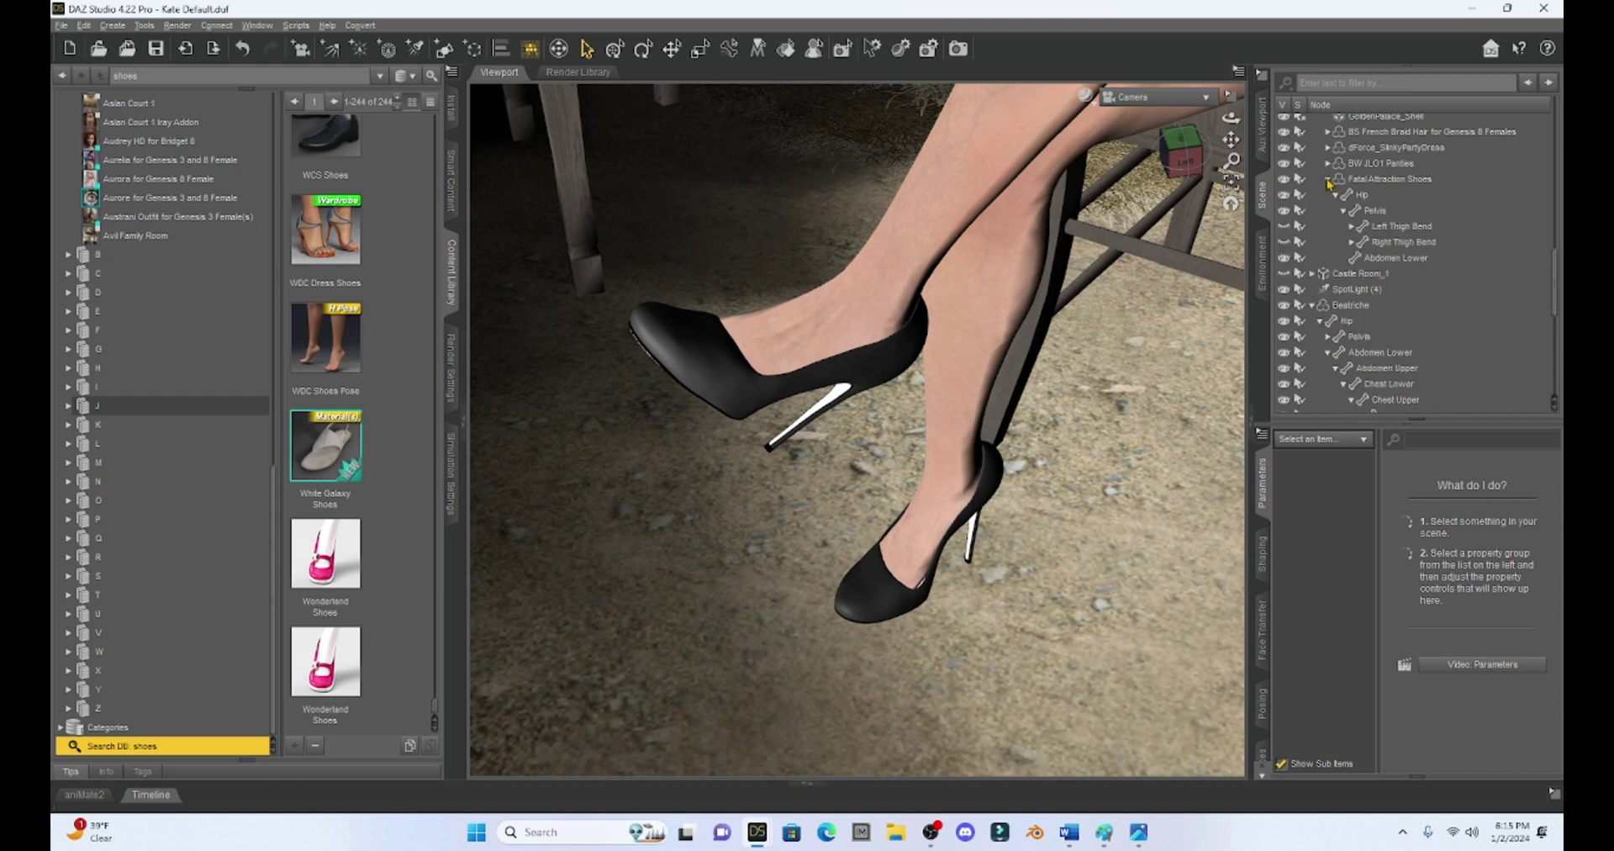
pyautogui.click(1356, 181)
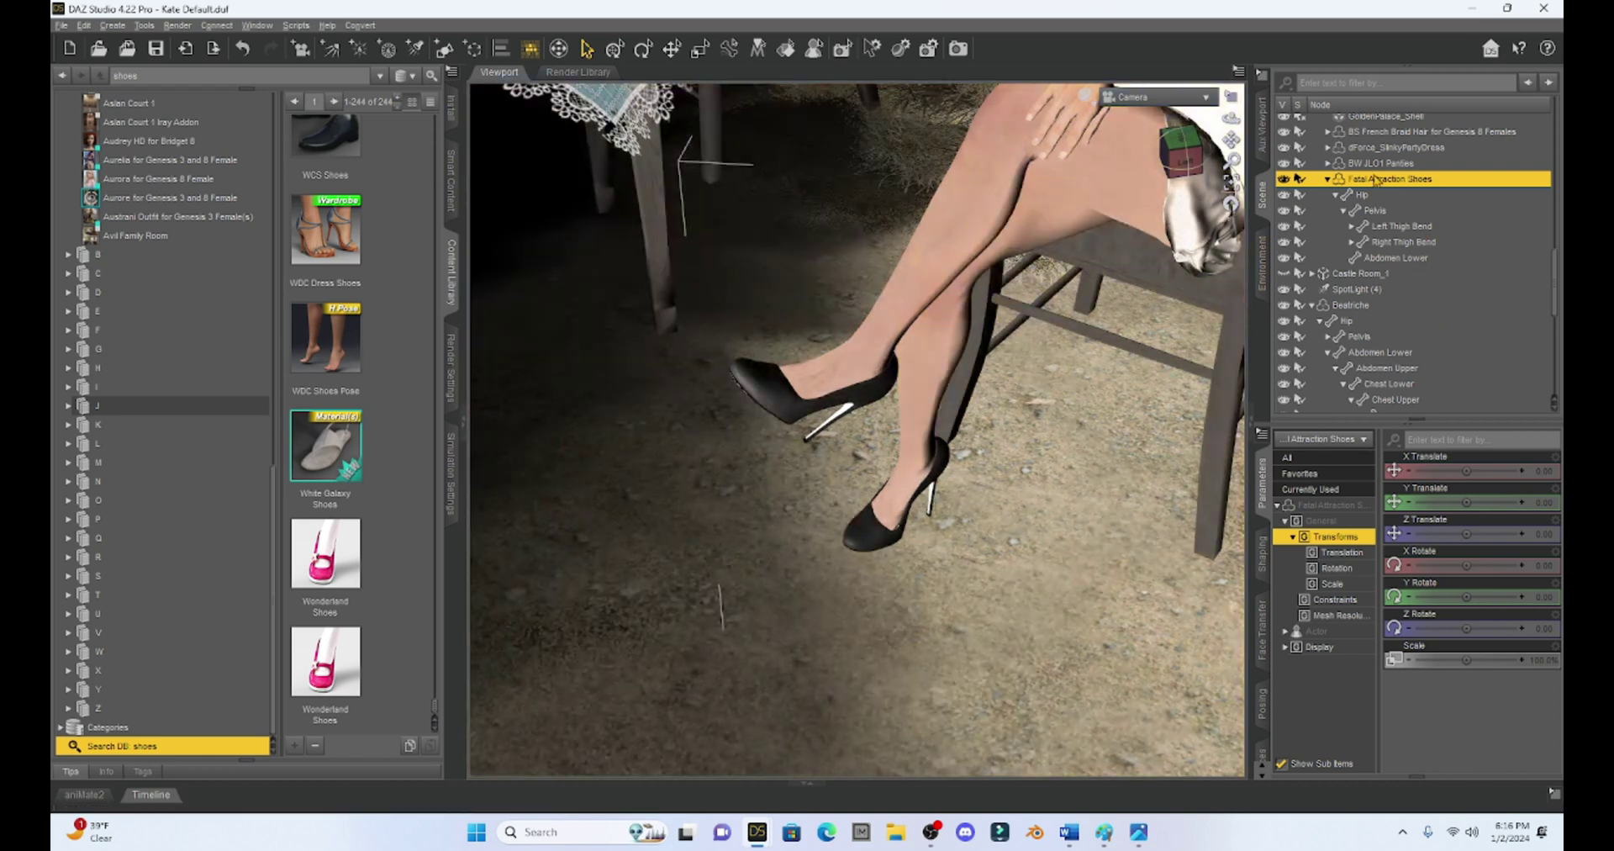
# - Unparent 'Fatal Attraction Shoes' from the seated figure through the item's action menu
pyautogui.rightClick(1375, 179)
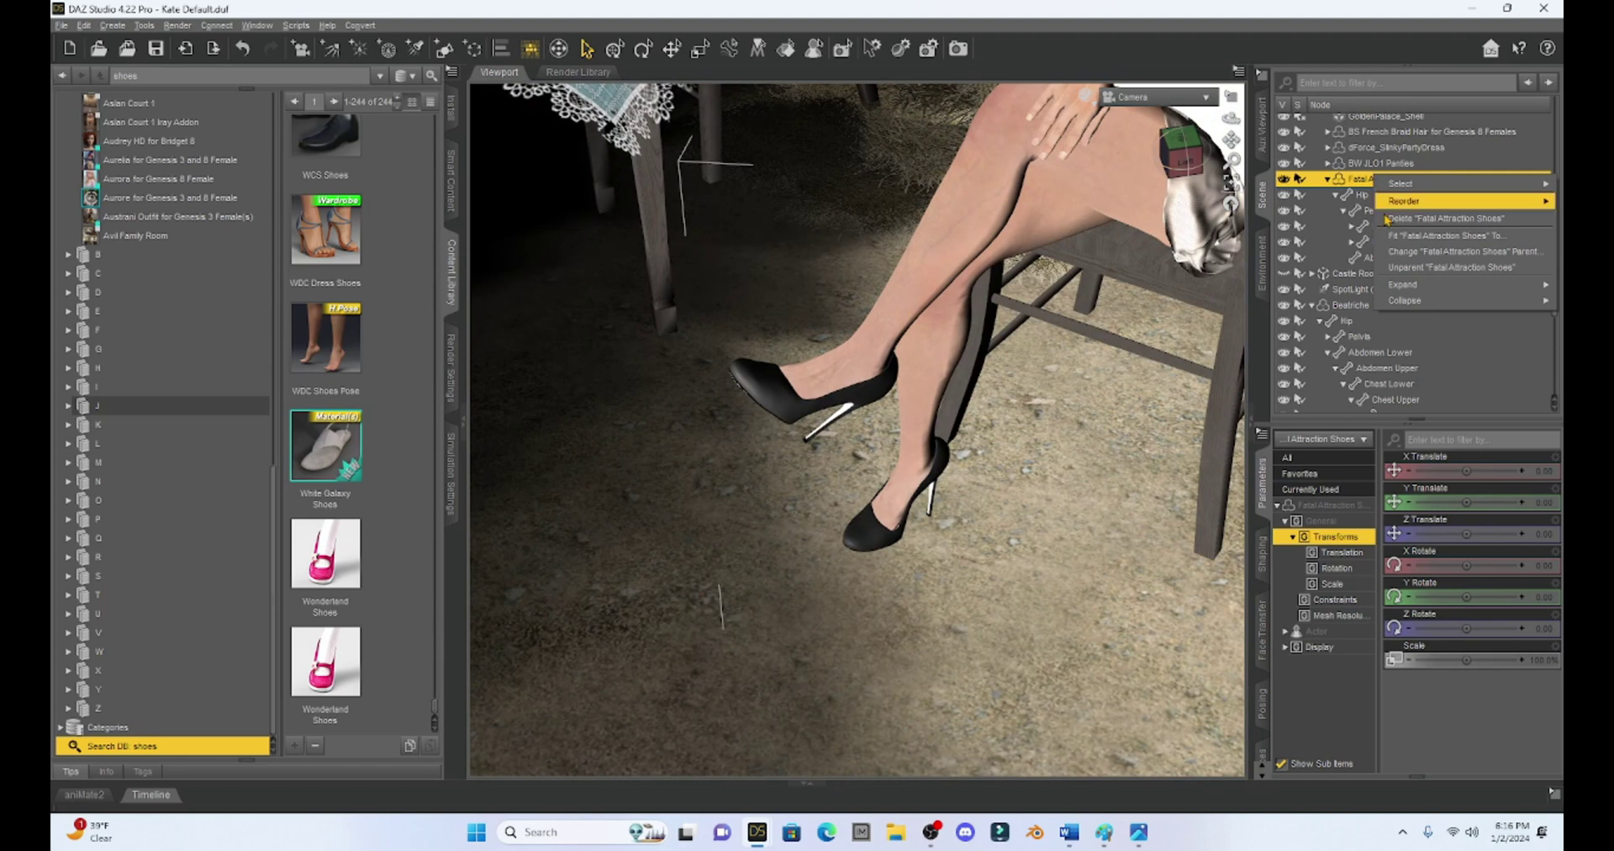
pyautogui.click(1394, 267)
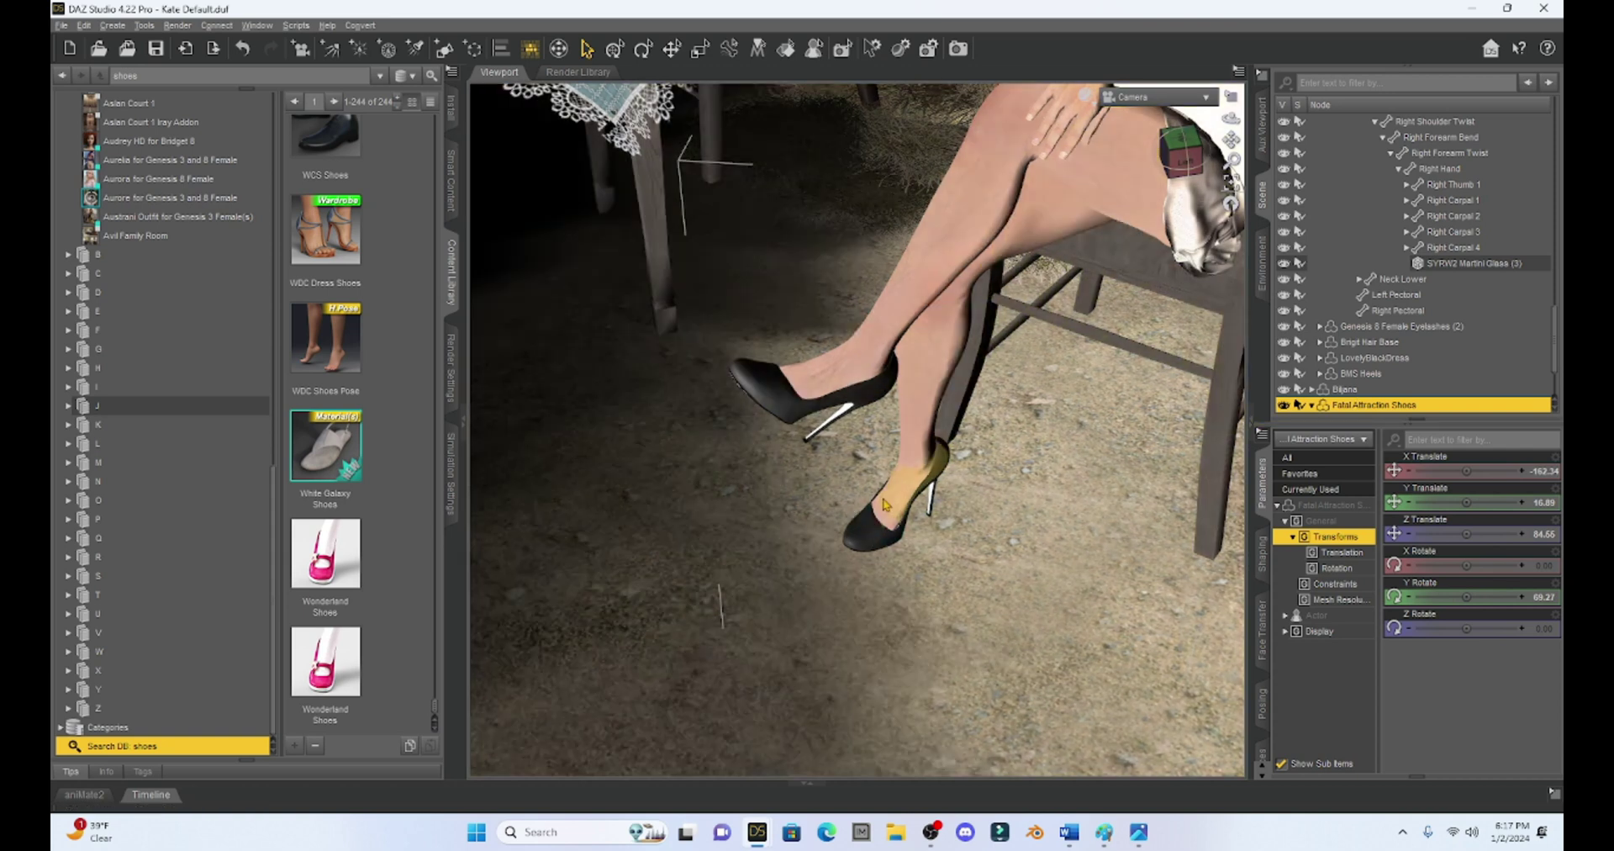
# - Fit the Fatal Attraction Shoes to None so they come off her feet
pyautogui.rightClick(1360, 410)
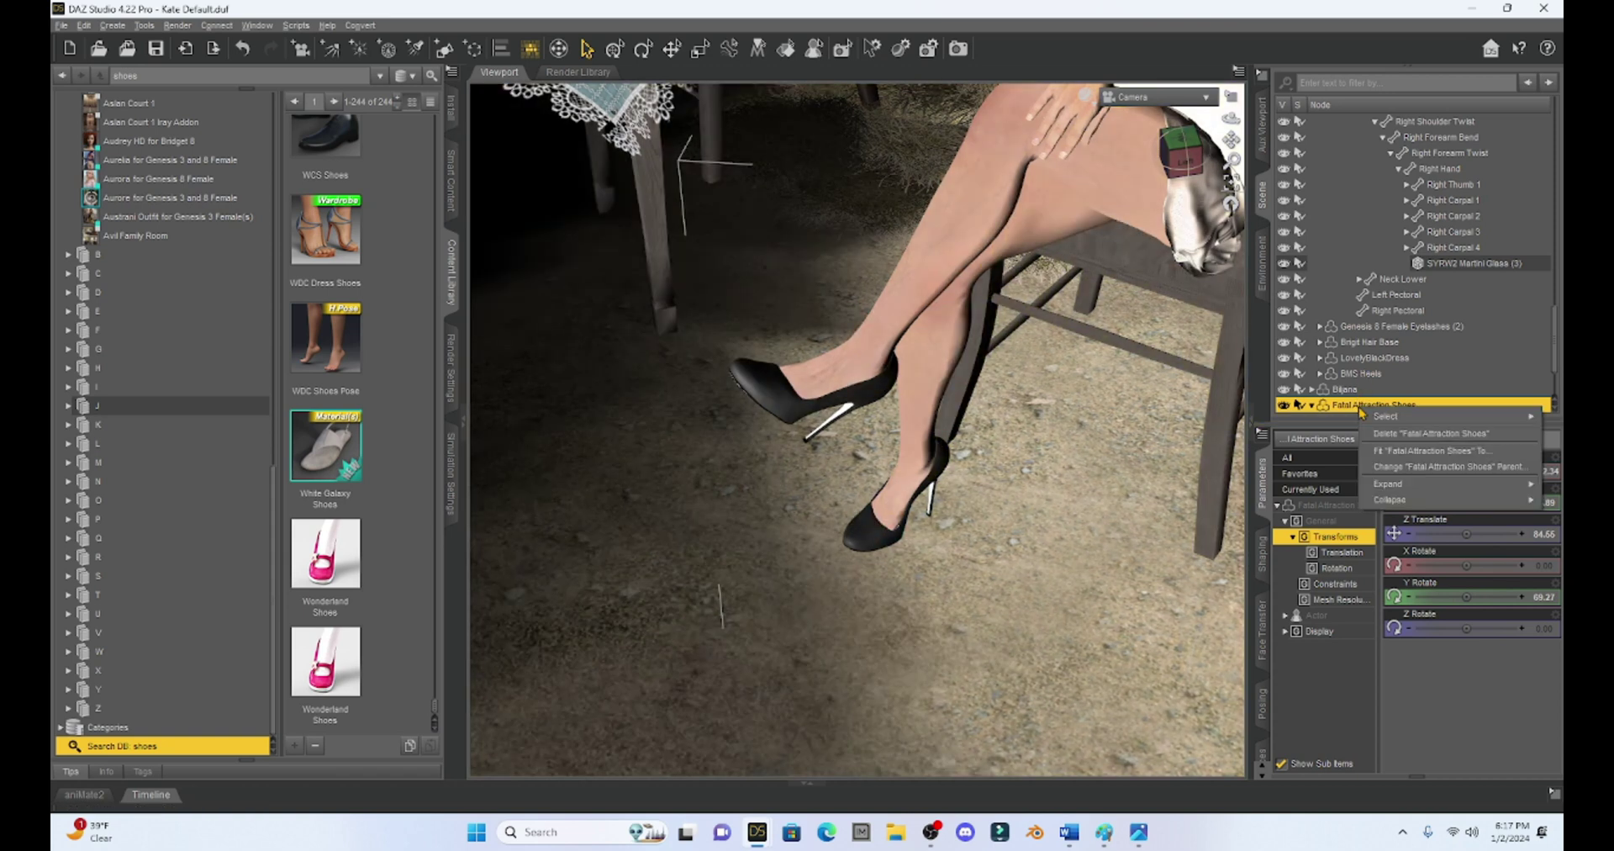
pyautogui.click(1375, 452)
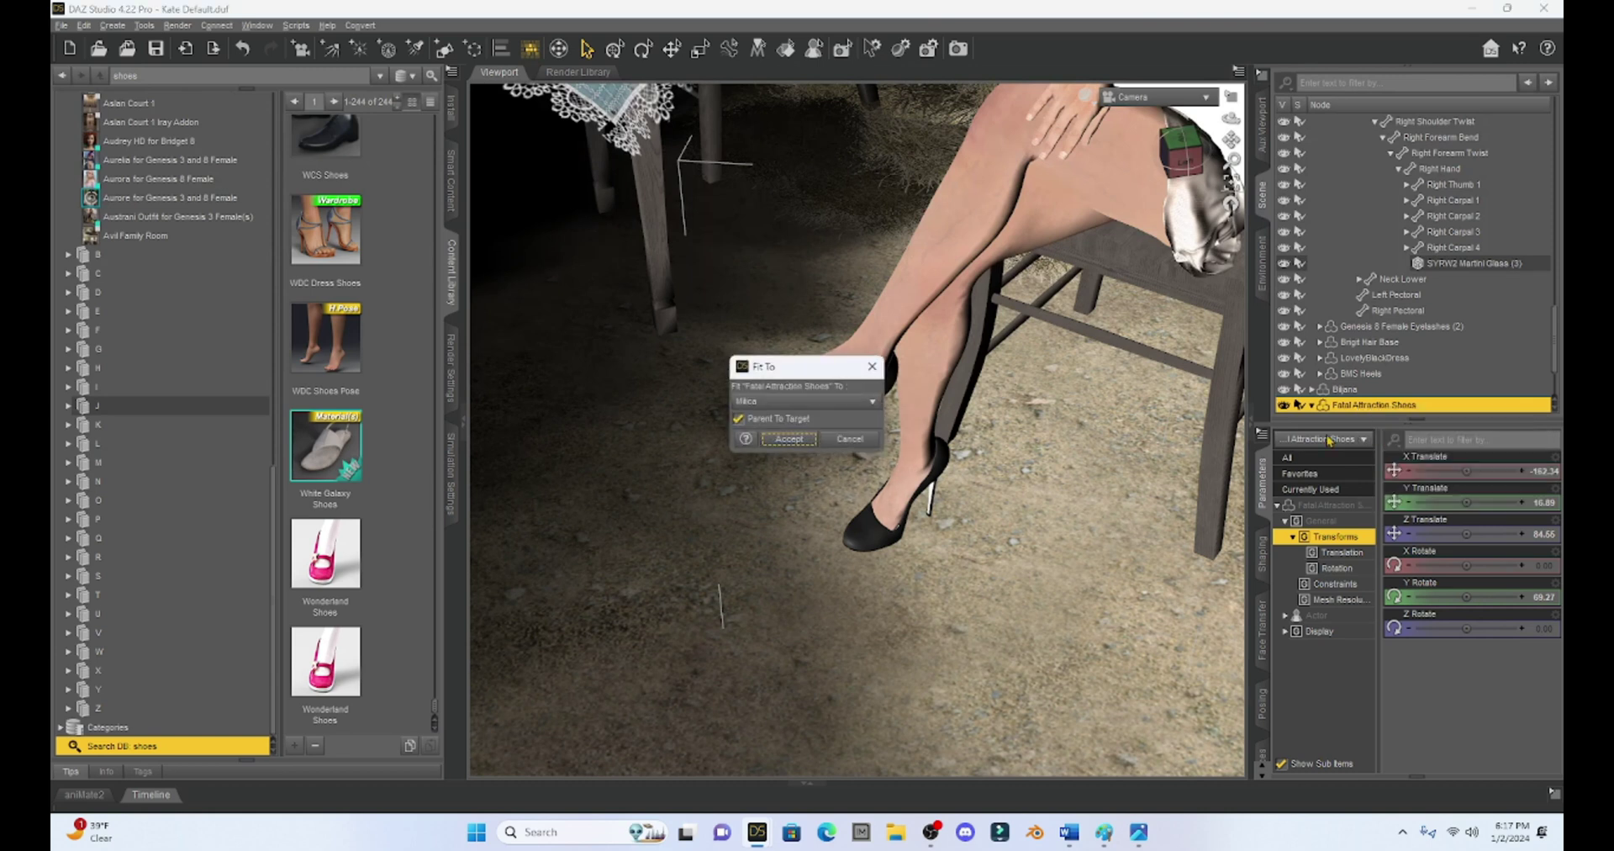
pyautogui.click(797, 407)
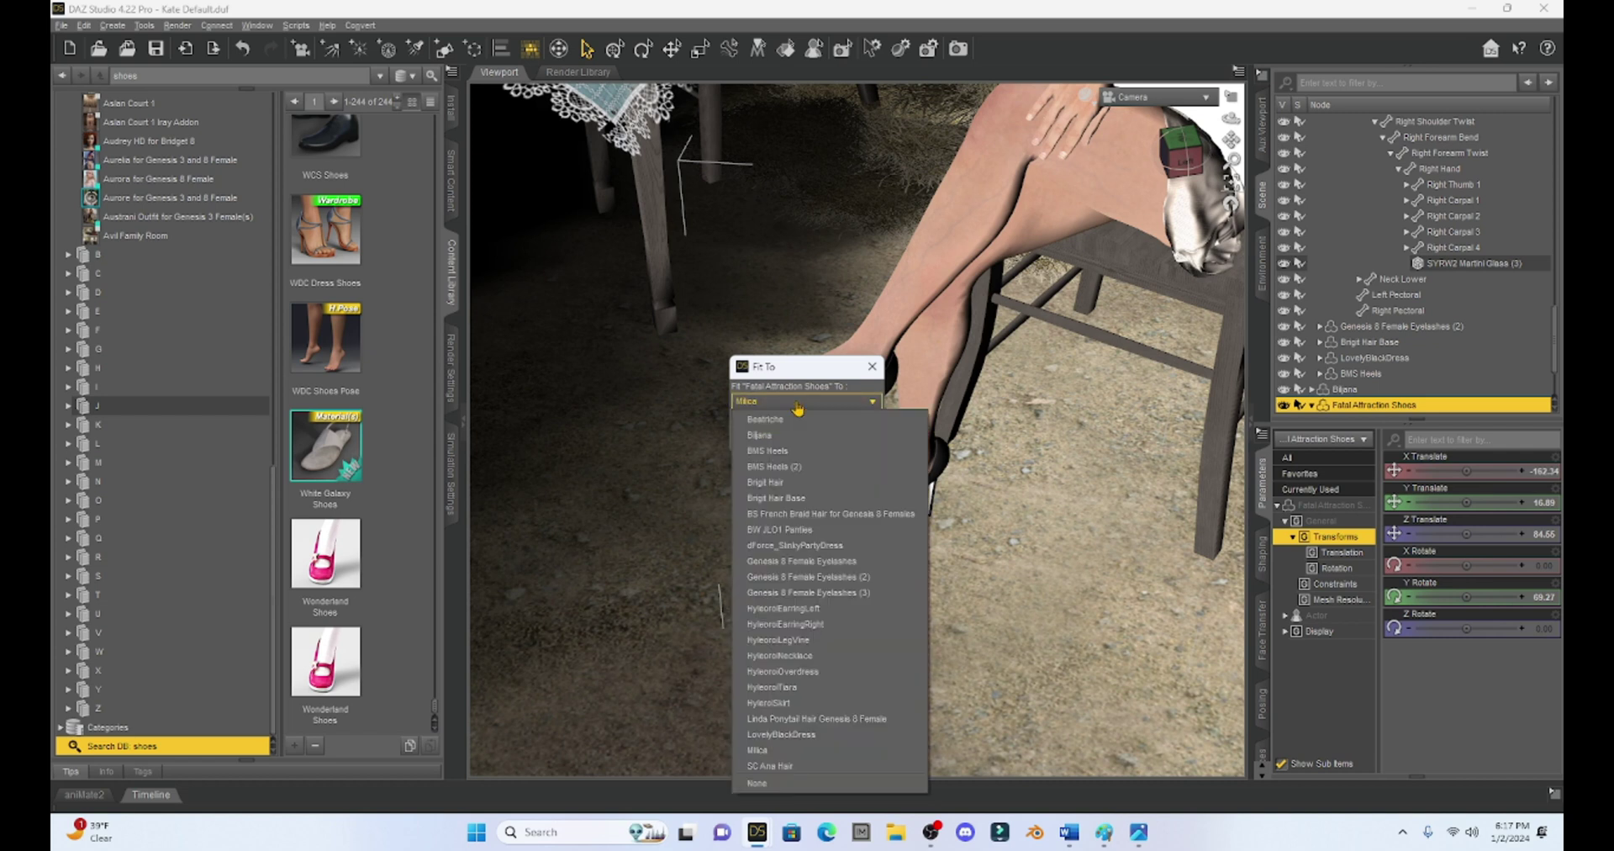
pyautogui.click(843, 784)
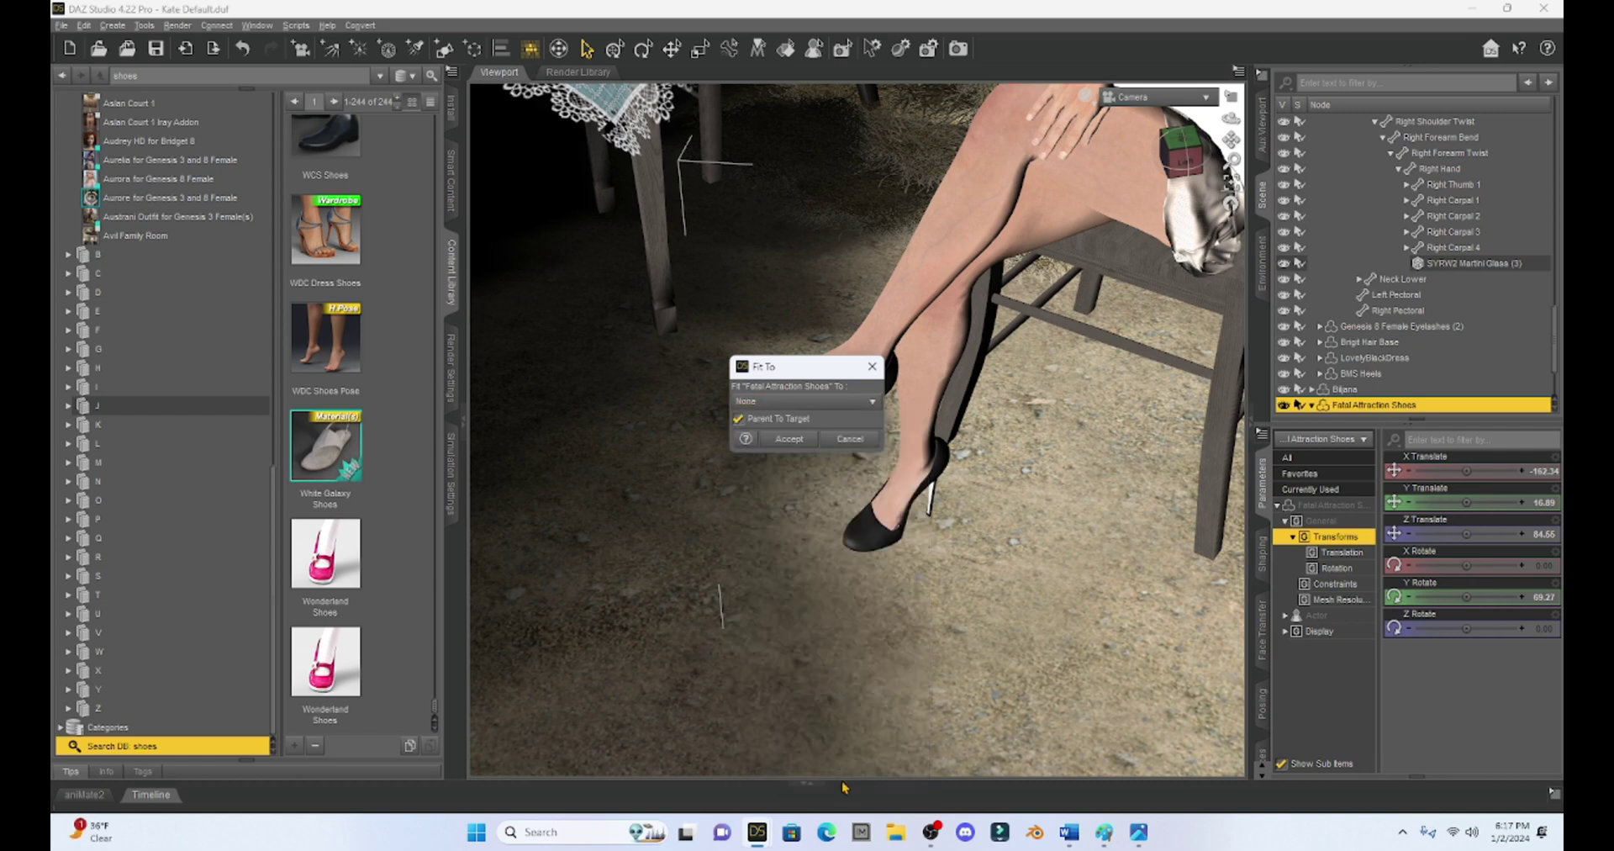
pyautogui.click(770, 438)
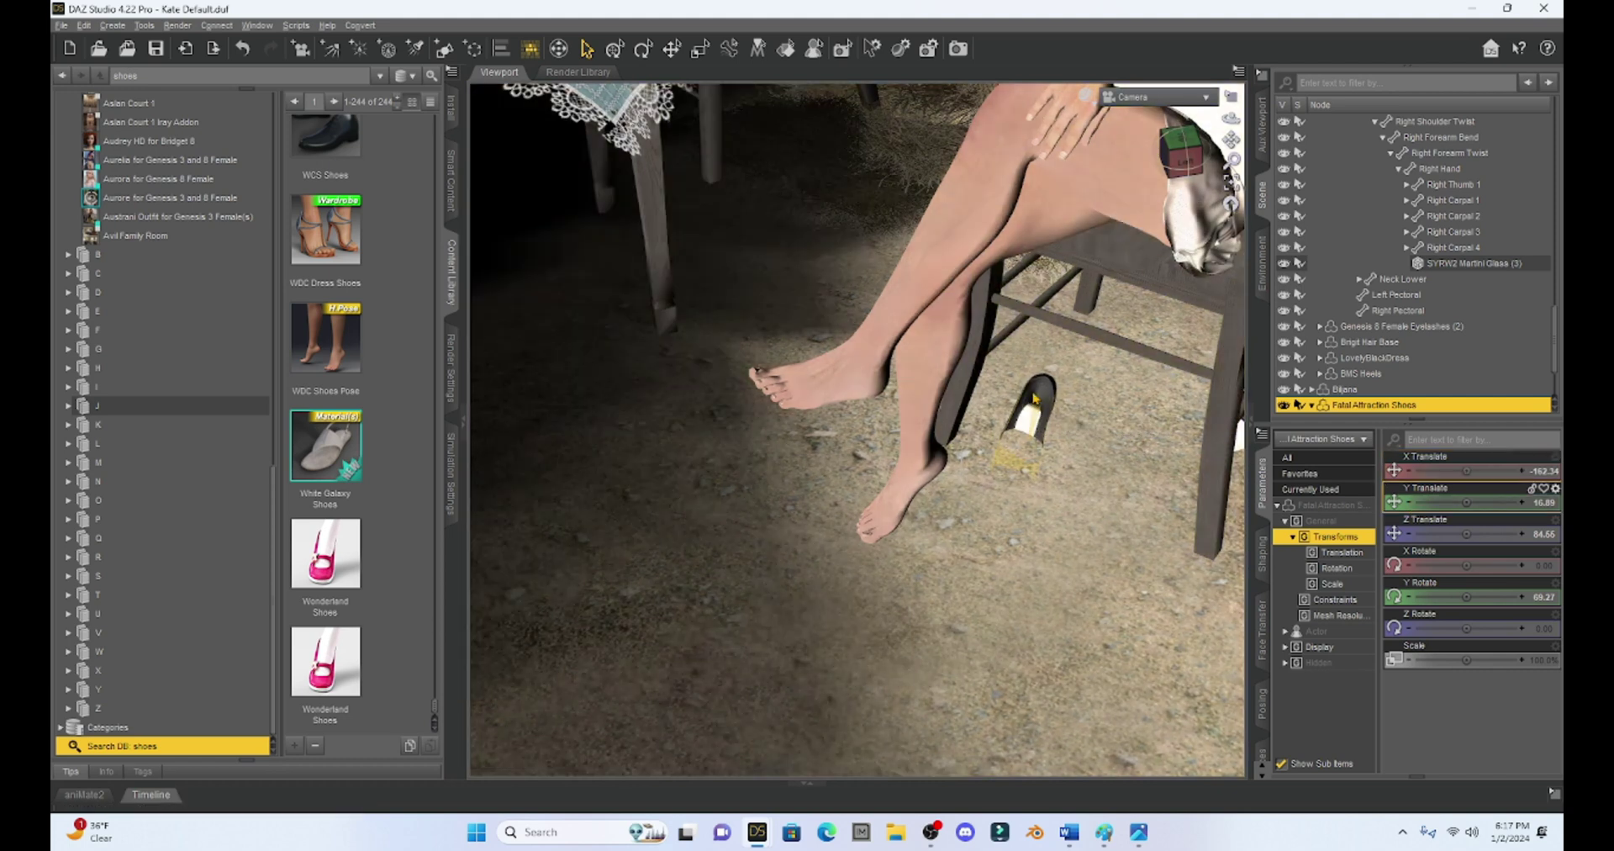
# - Lift the shoes, slide them toward the camera and rotate them to Y 57.47 beside her feet
pyautogui.click(1034, 400)
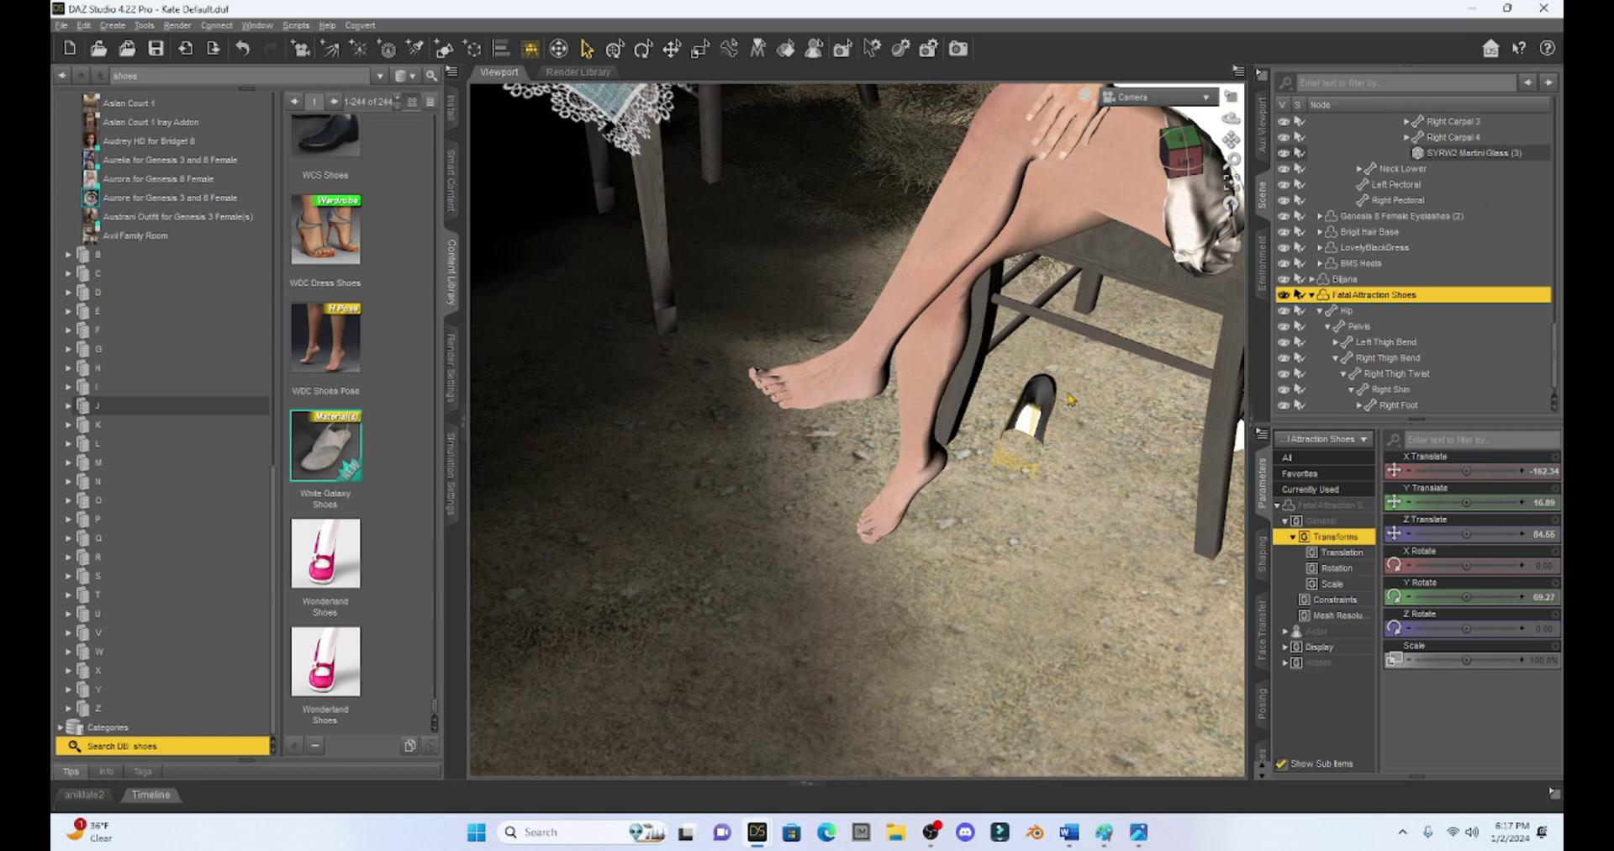
pyautogui.moveTo(1466, 503)
pyautogui.mouseDown()
pyautogui.moveTo(1480, 535)
pyautogui.moveTo(1509, 535)
pyautogui.moveTo(1476, 523)
pyautogui.mouseUp()
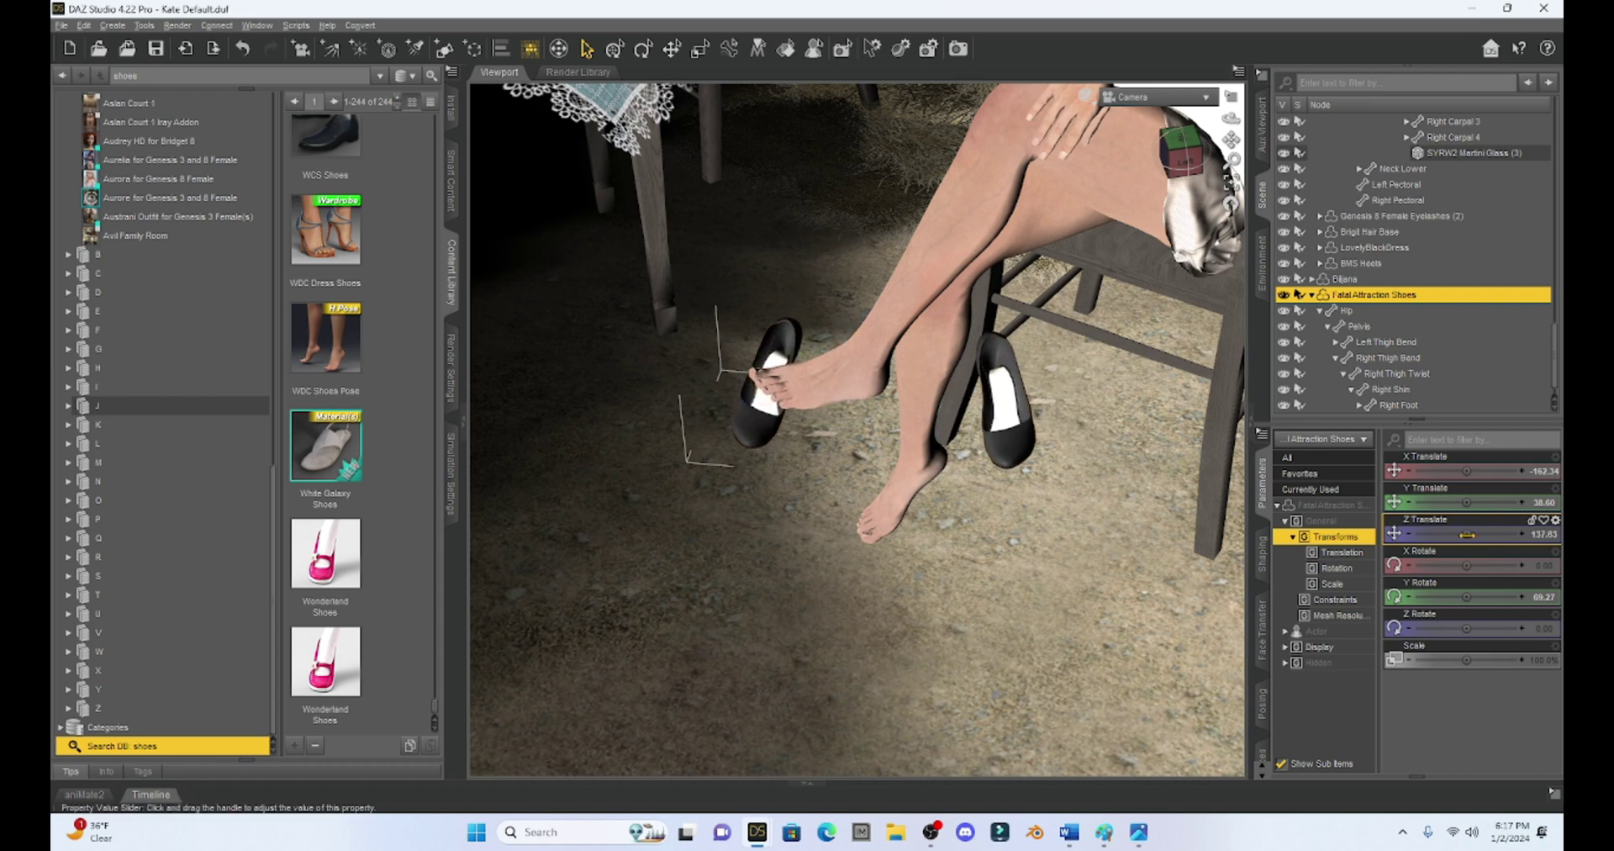
pyautogui.moveTo(1467, 471); pyautogui.dragTo(1488, 471)
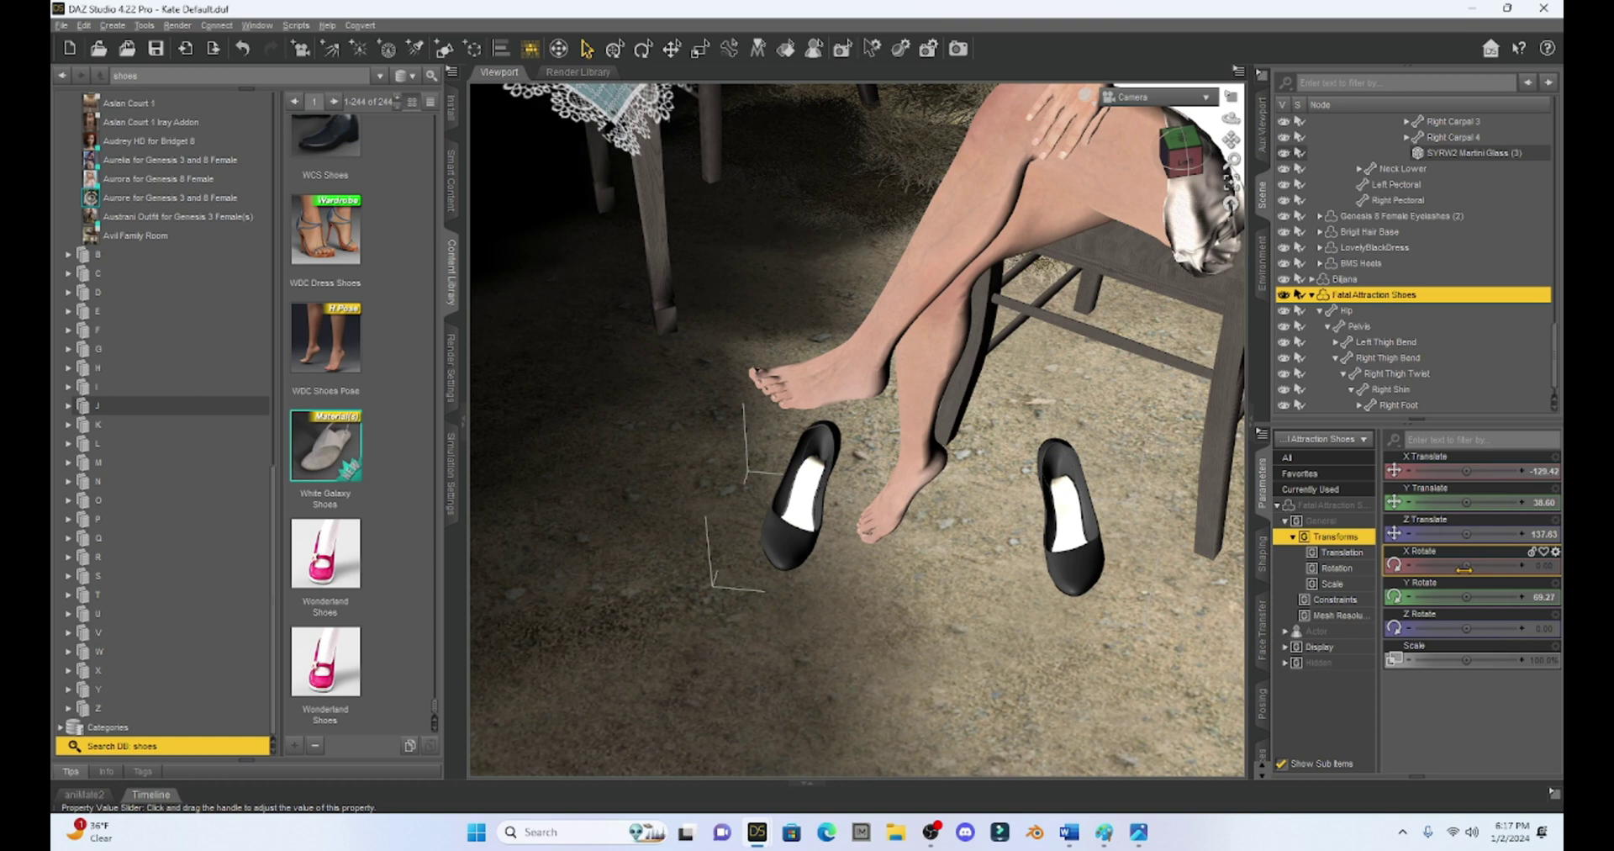
pyautogui.moveTo(1466, 596); pyautogui.dragTo(1444, 597)
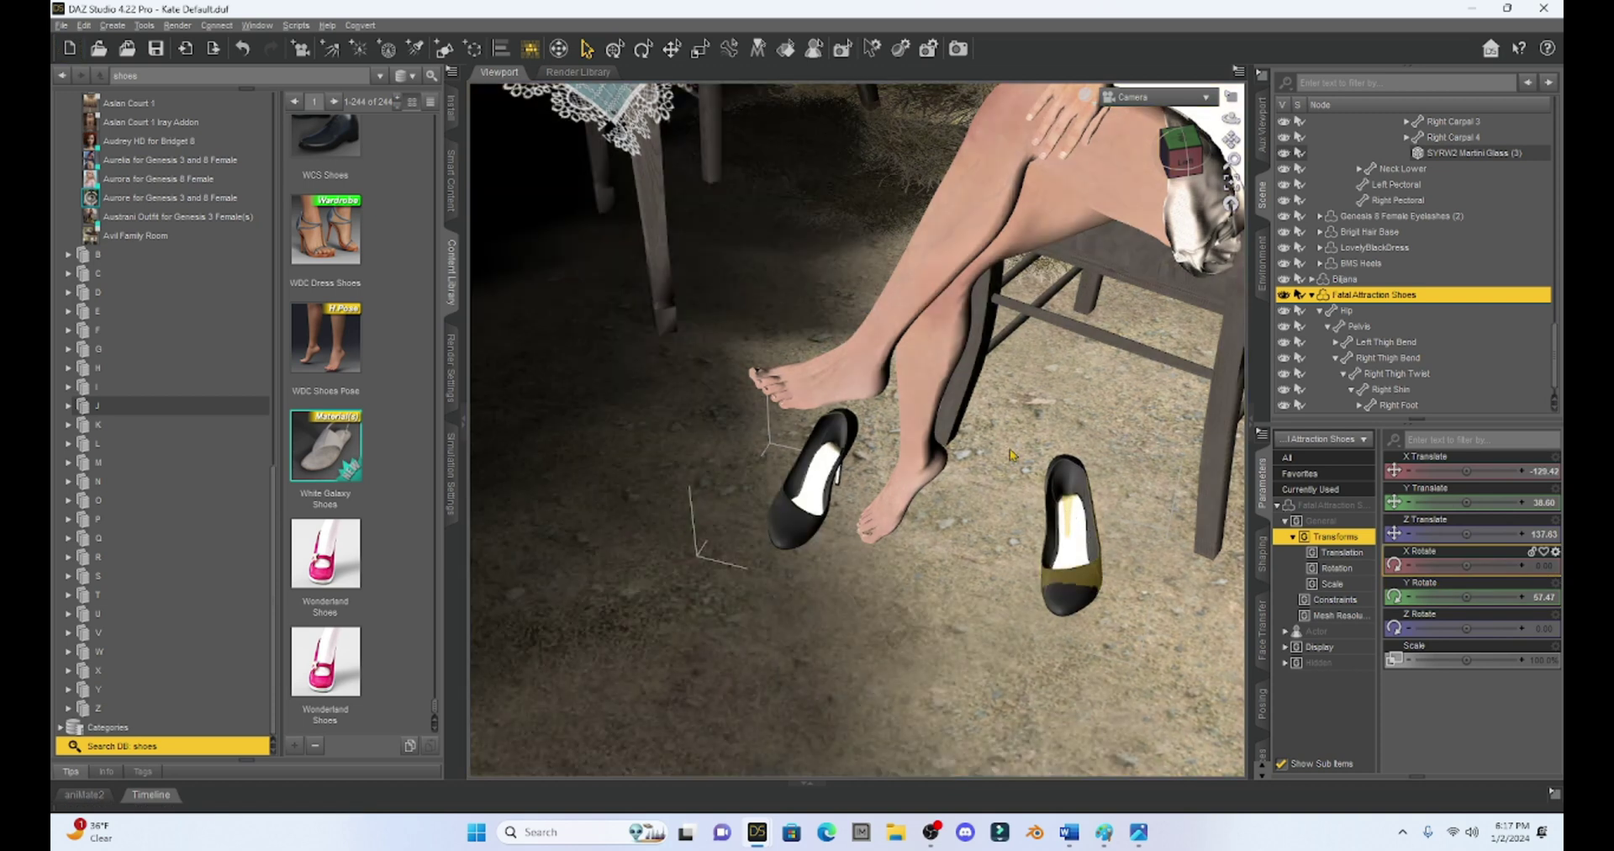
# - Adjust the left foot's Side-Side, then tip the shoes to X -54.80, Z 70.45 near her toes
pyautogui.click(826, 377)
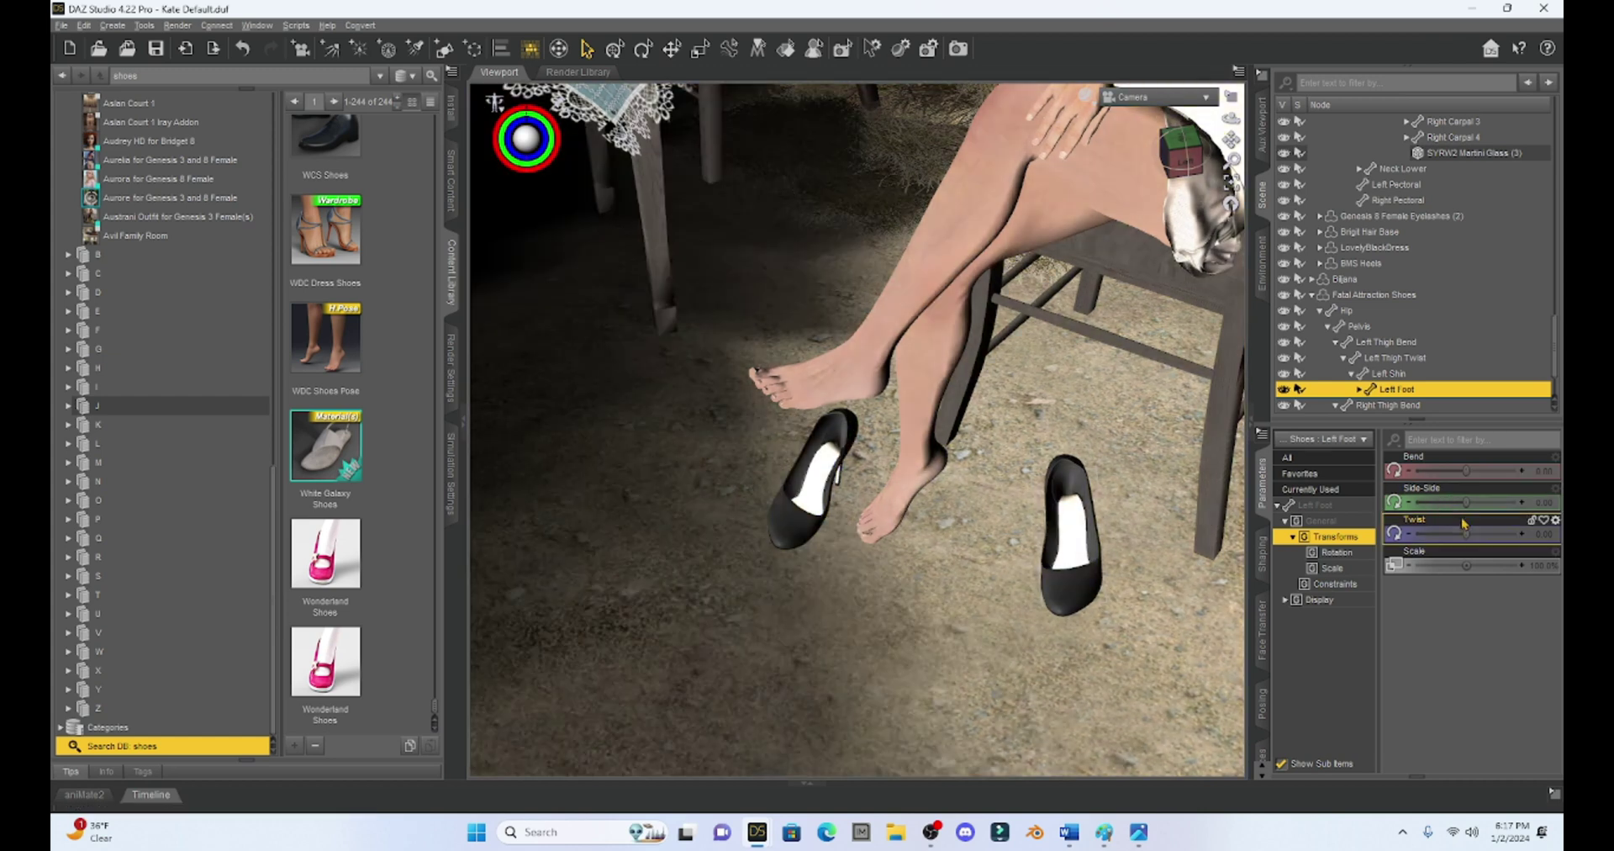
pyautogui.moveTo(1465, 501); pyautogui.dragTo(1413, 565)
pyautogui.click(1374, 294)
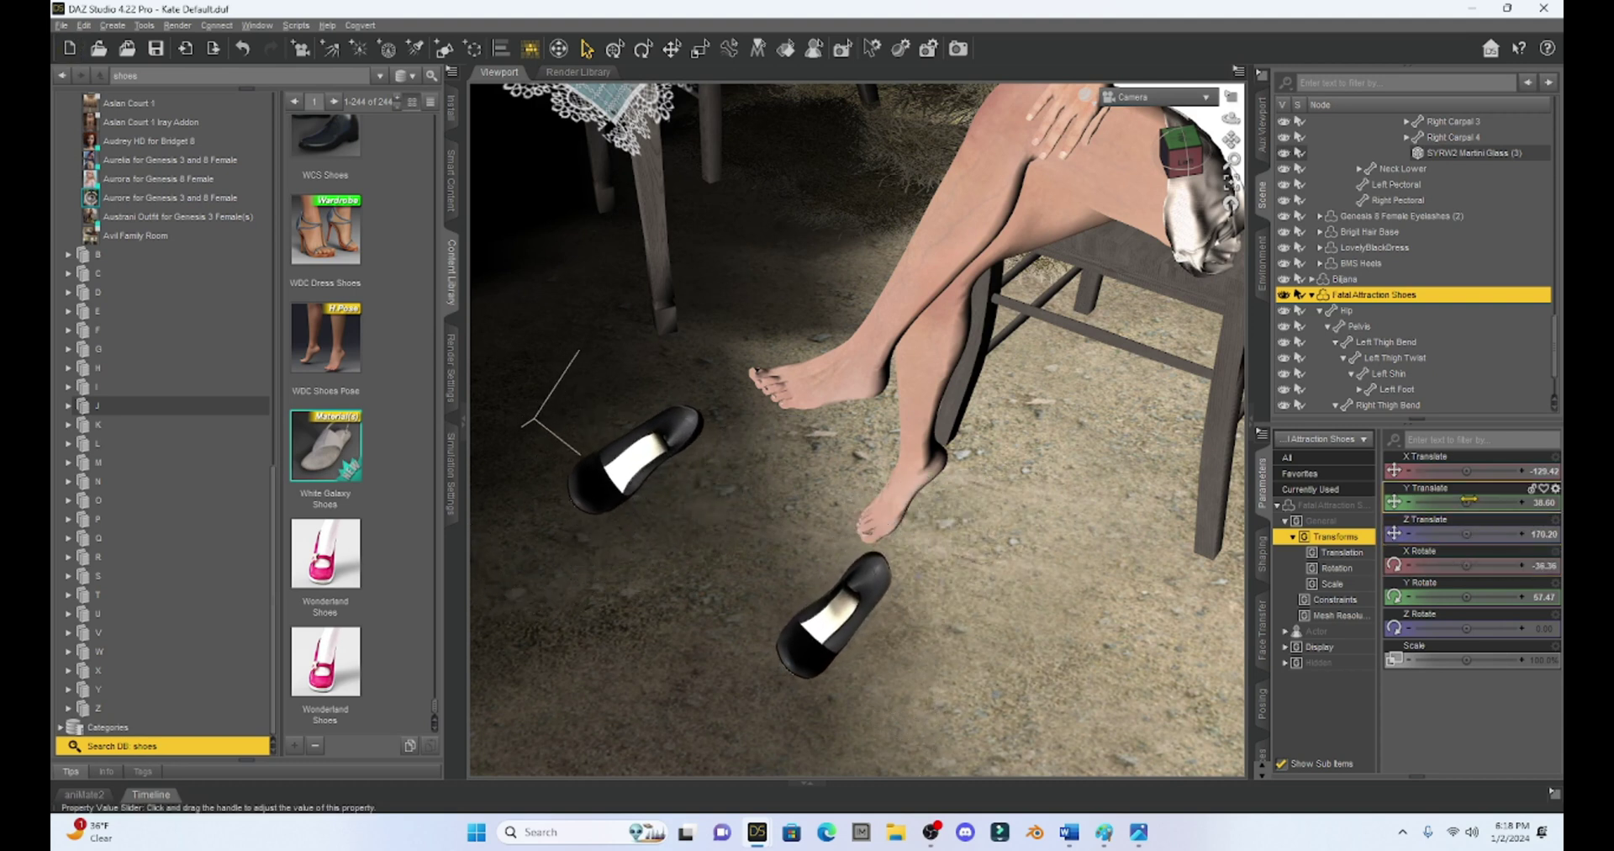
pyautogui.moveTo(1479, 504); pyautogui.dragTo(1488, 502)
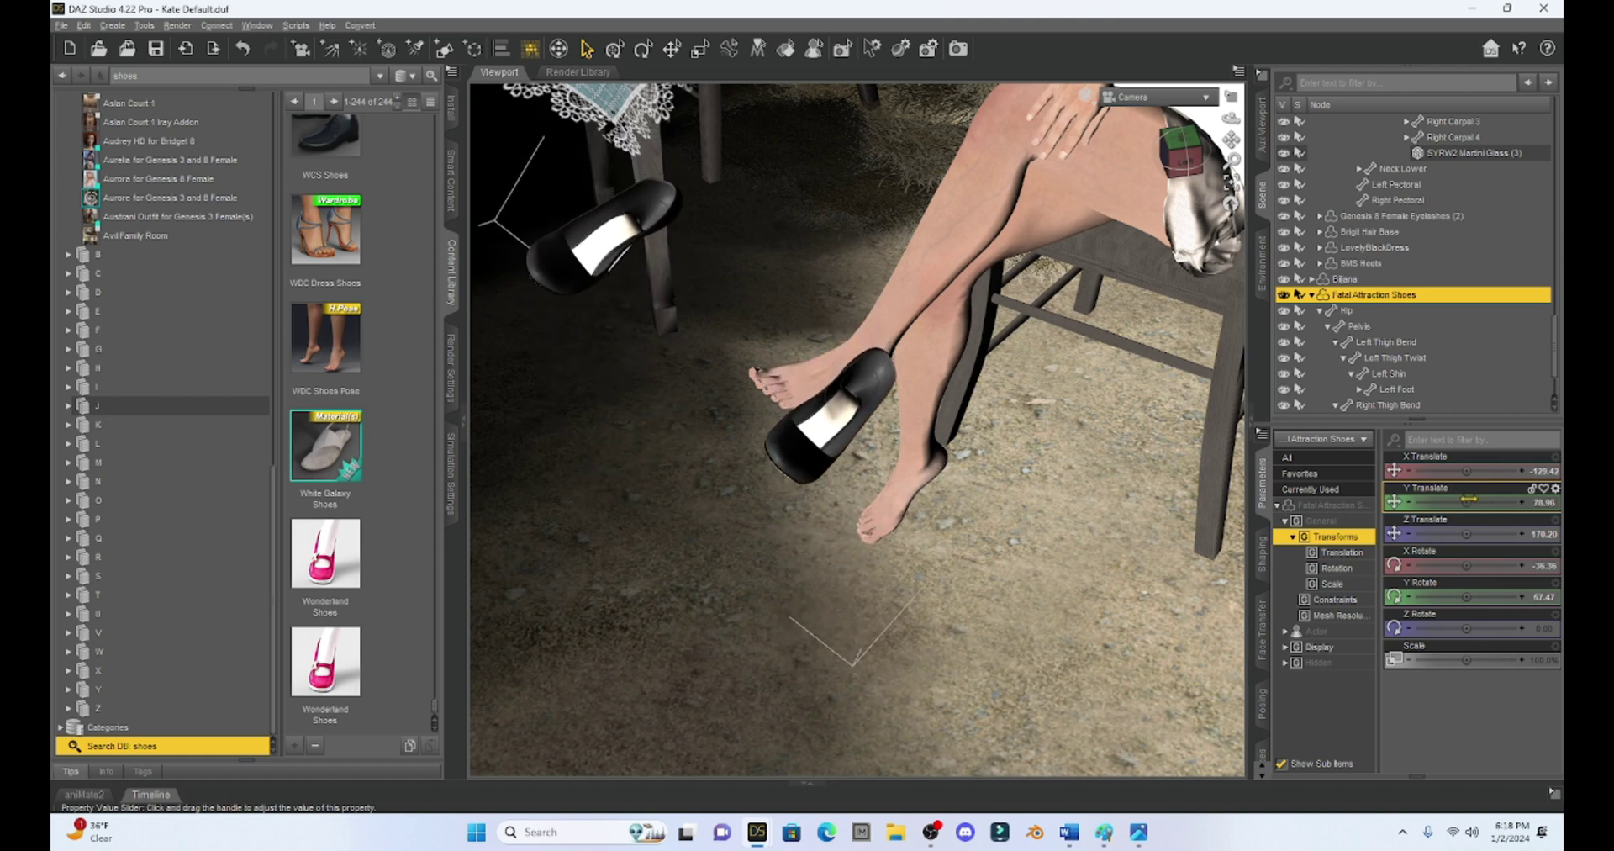
pyautogui.moveTo(1466, 565); pyautogui.dragTo(1441, 565)
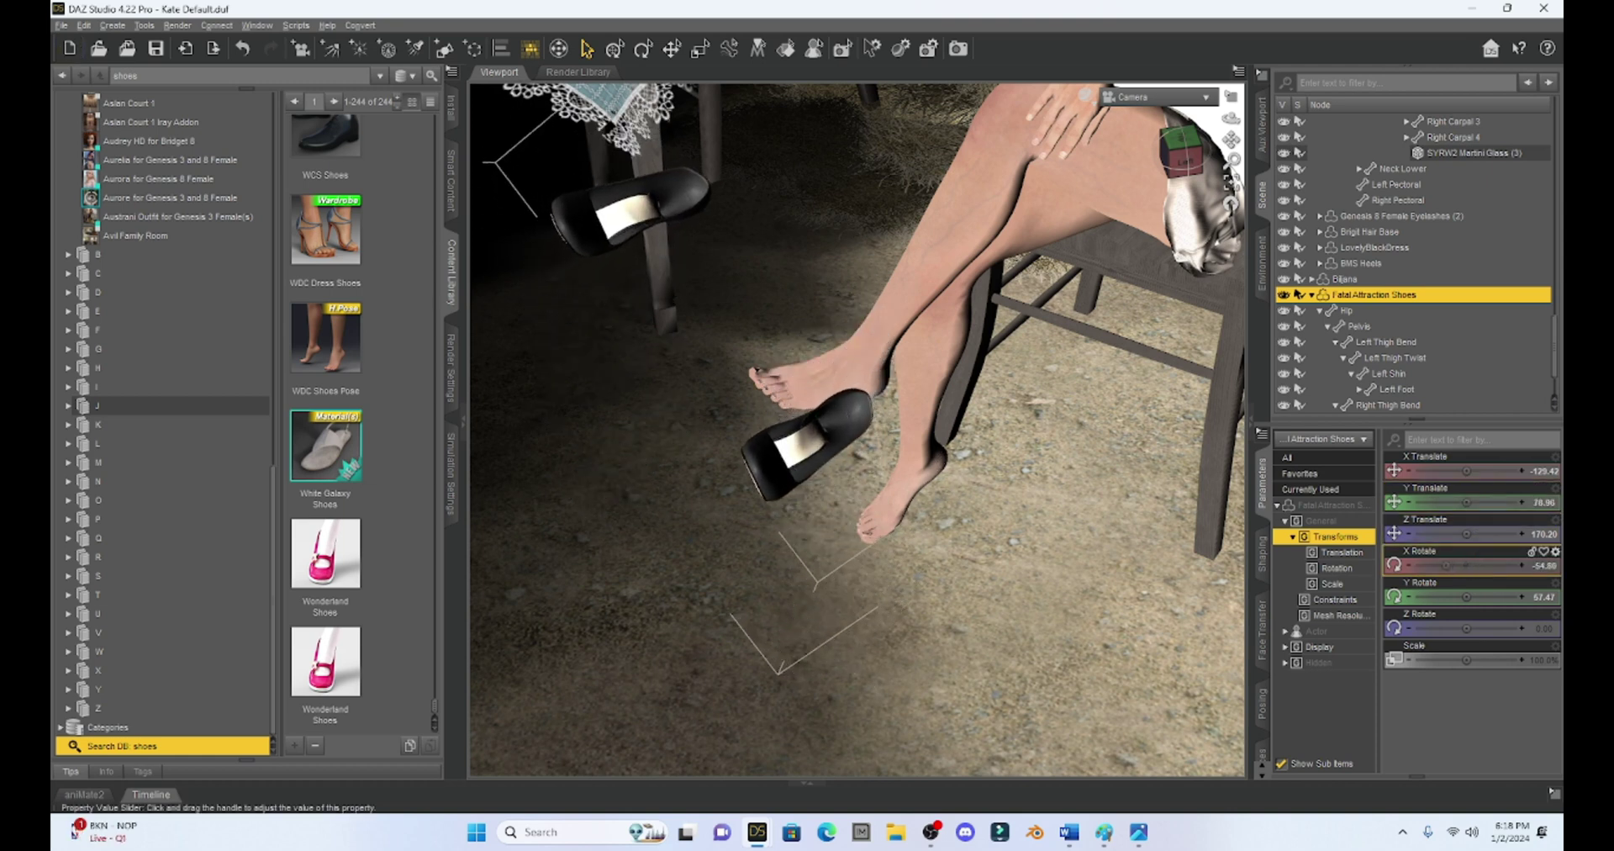
pyautogui.moveTo(1466, 628); pyautogui.dragTo(1486, 629)
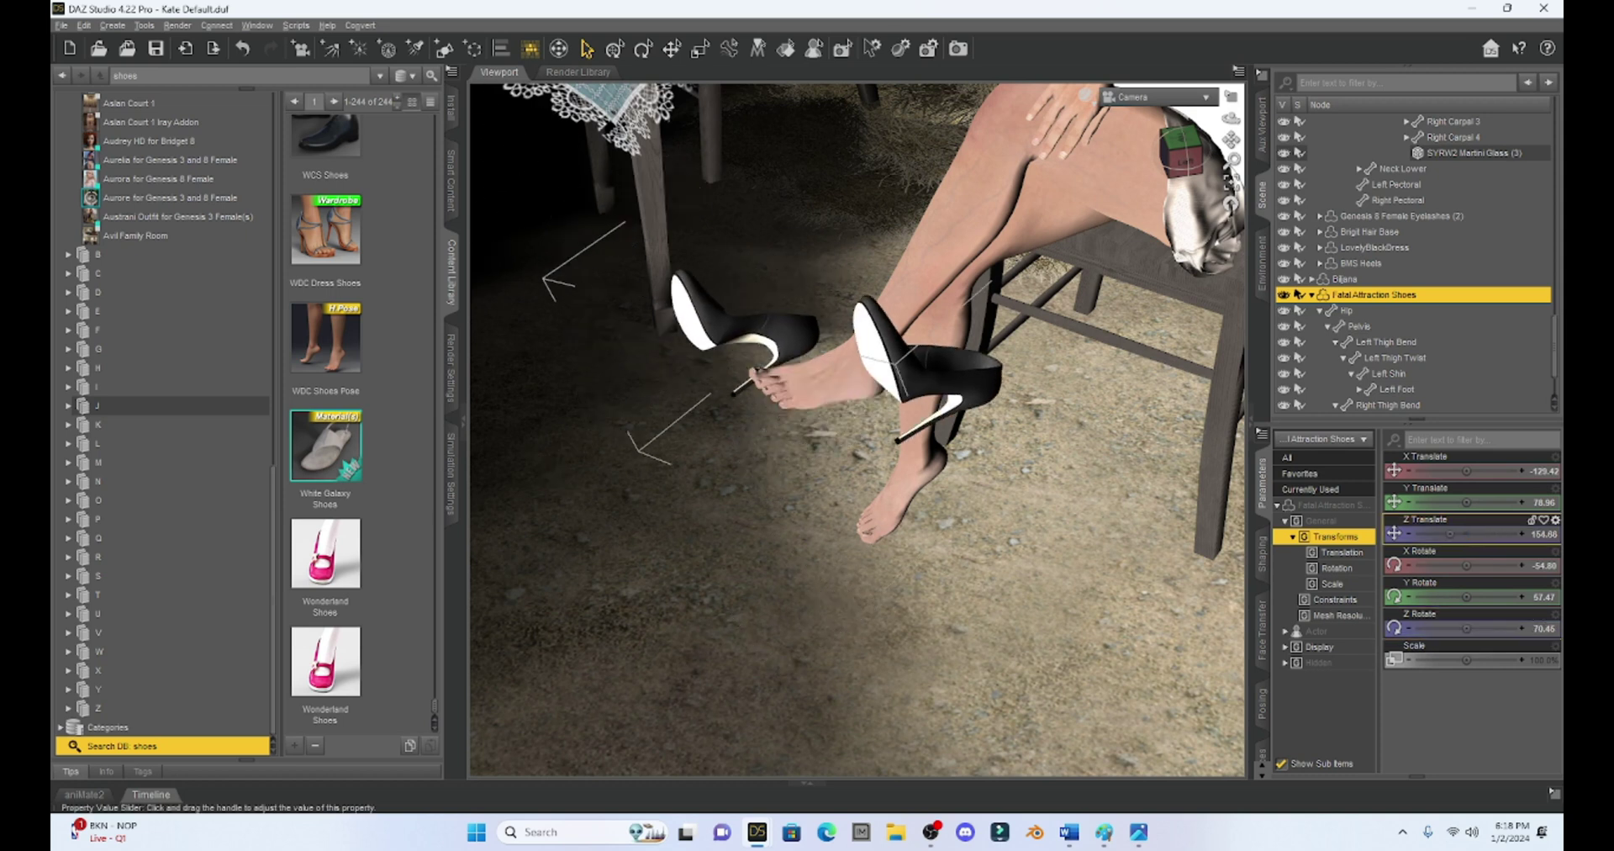
pyautogui.moveTo(1466, 534); pyautogui.dragTo(1454, 534)
pyautogui.moveTo(1466, 471); pyautogui.dragTo(1451, 502)
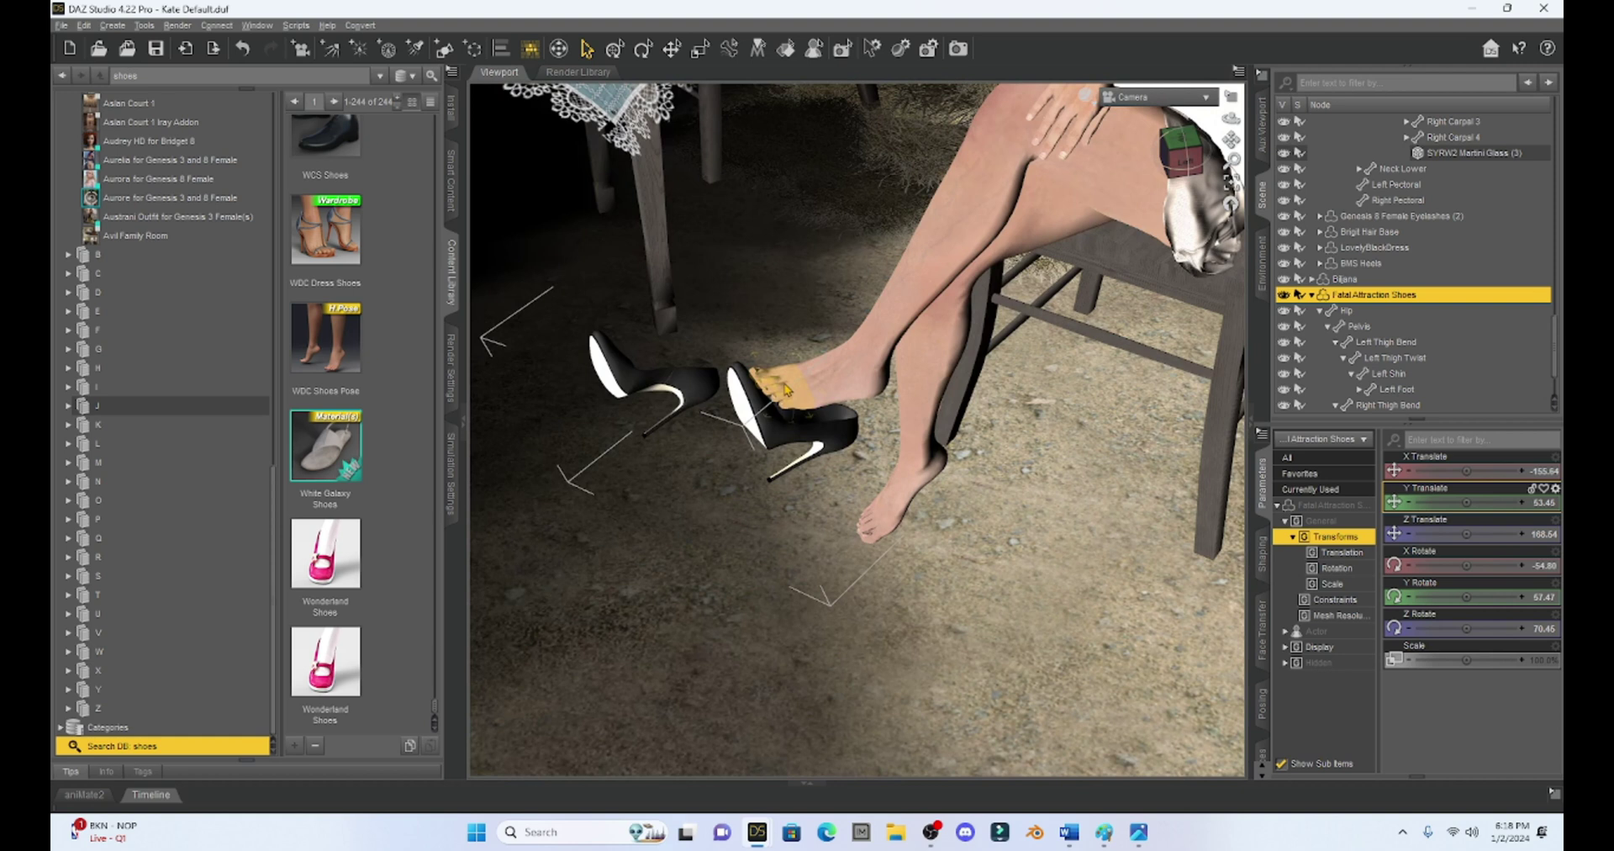
# - Curl the left toes down and reposition the shoes to rotation X -55.21, Y 84.90, Z 80.45
pyautogui.click(788, 391)
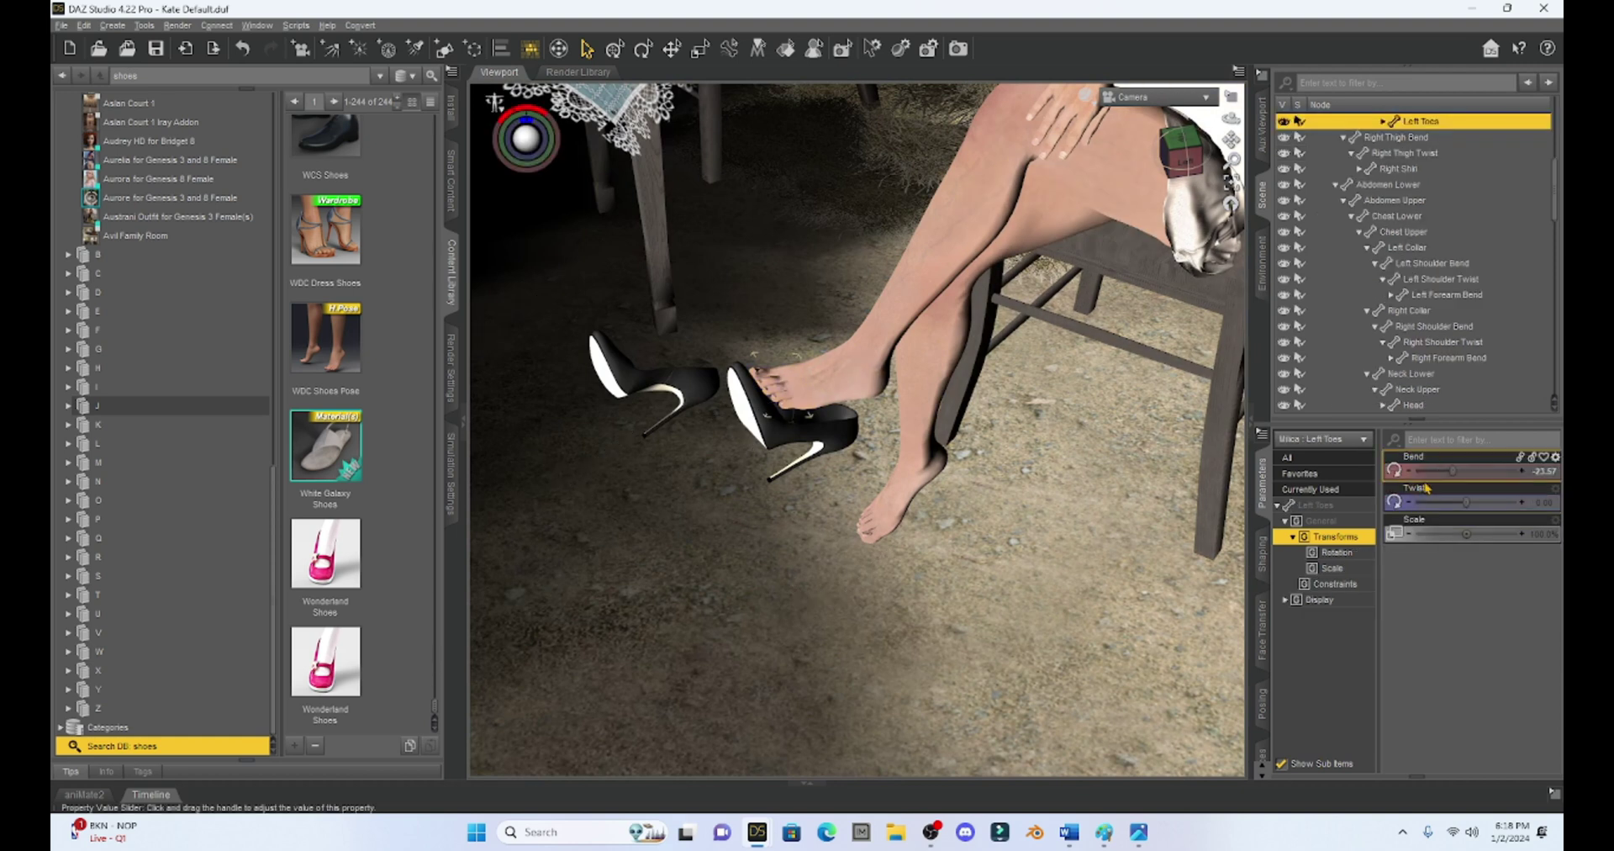
pyautogui.moveTo(1452, 471); pyautogui.dragTo(1408, 470)
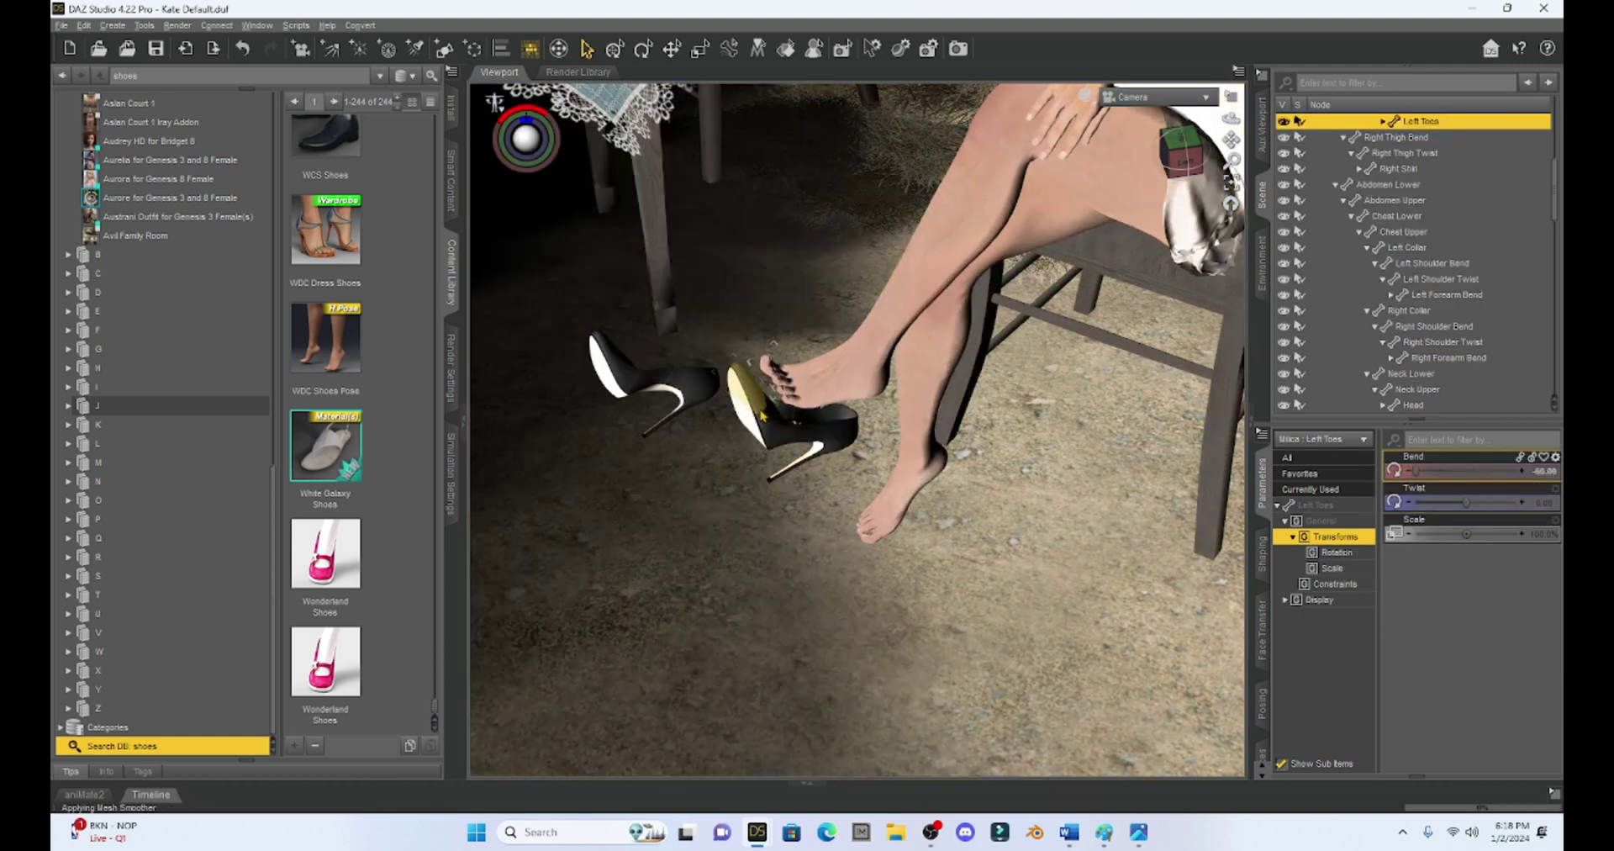
pyautogui.click(763, 419)
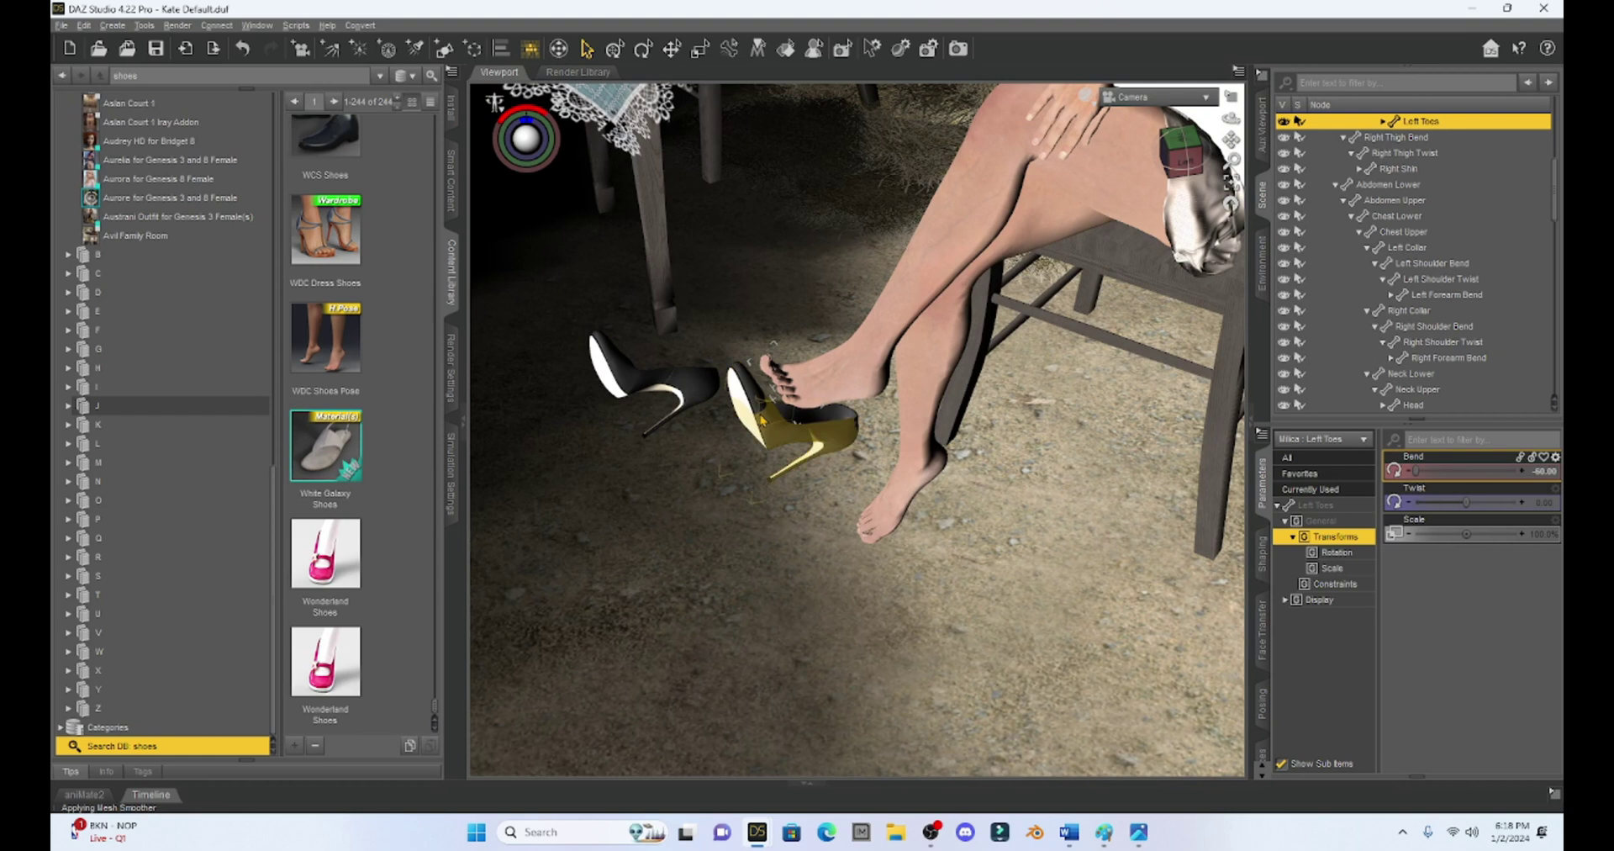
pyautogui.moveTo(1466, 534); pyautogui.dragTo(1459, 534)
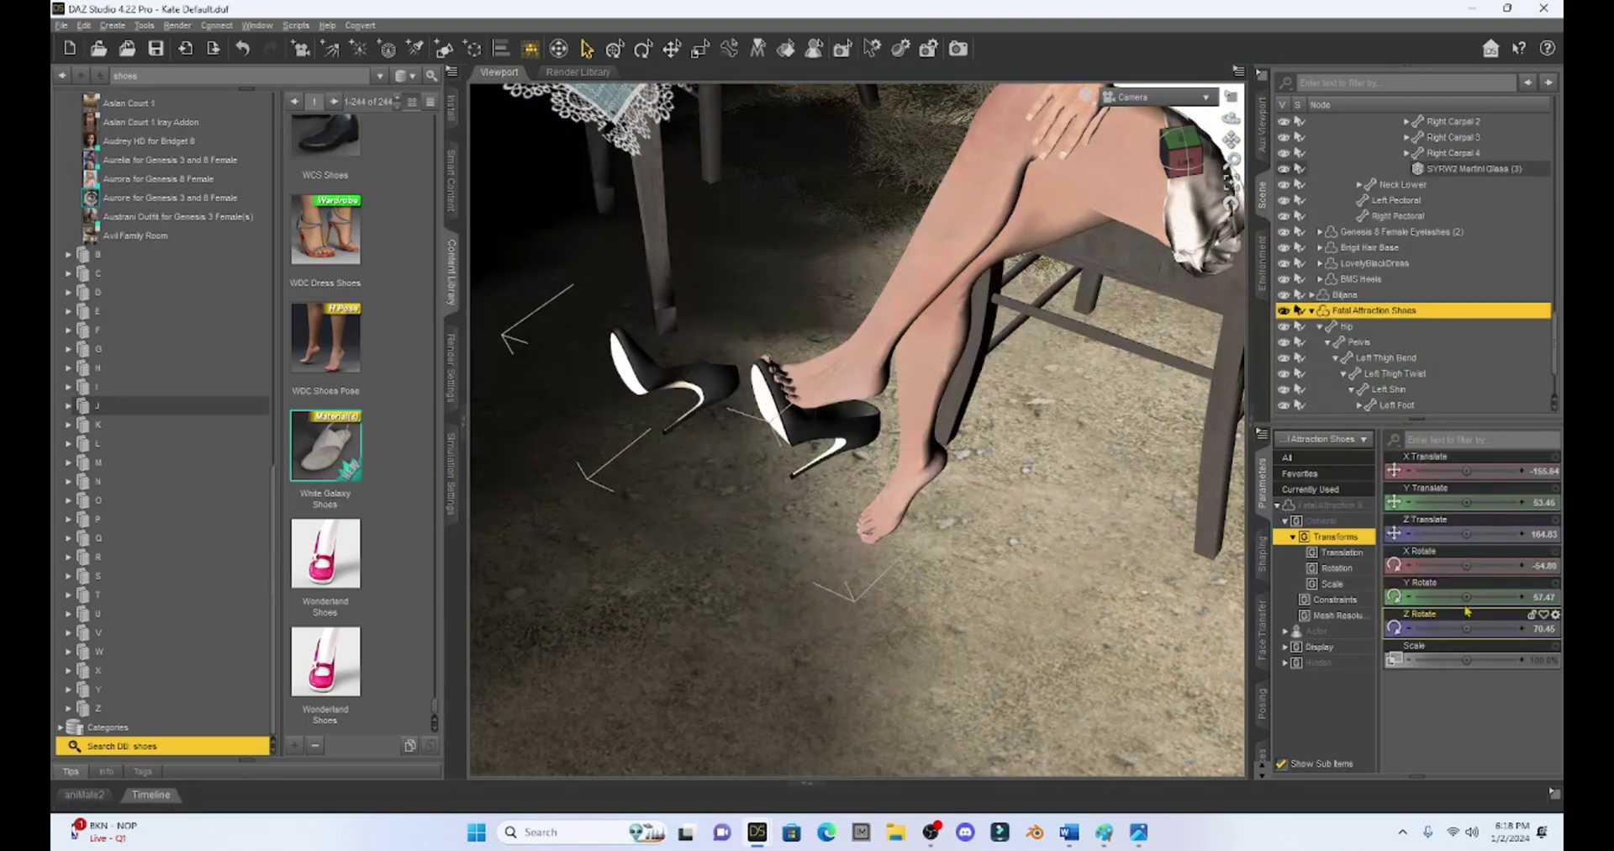
pyautogui.moveTo(1467, 597); pyautogui.dragTo(1484, 597)
pyautogui.moveTo(1466, 501); pyautogui.dragTo(1476, 502)
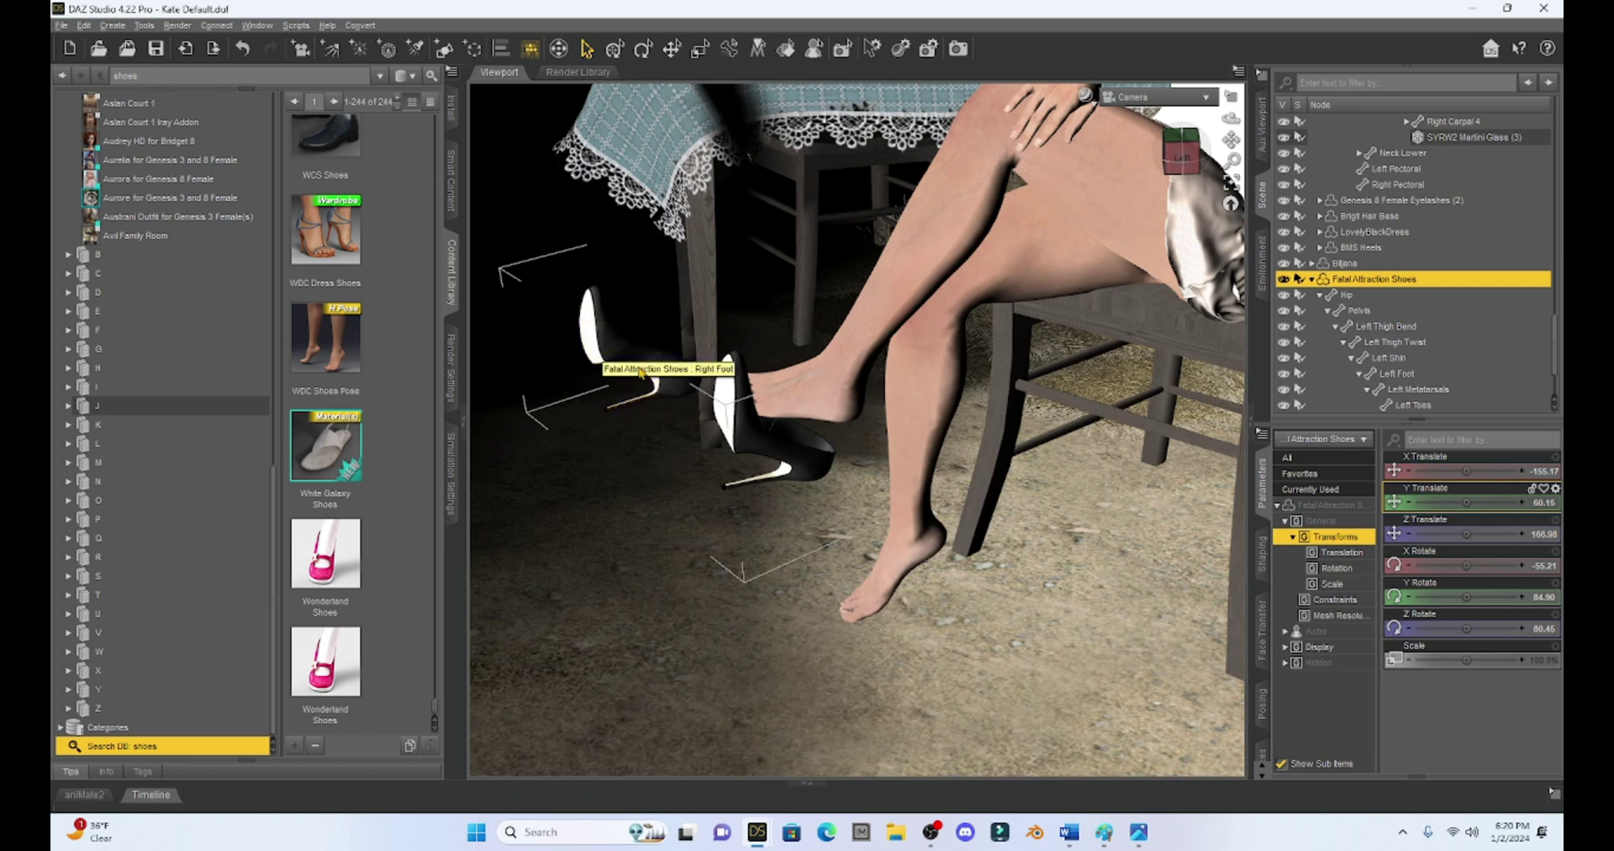
# - Duplicate the Fatal Attraction Shoes with Duplicate Node Hierarchies and select the new copy
pyautogui.click(952, 233)
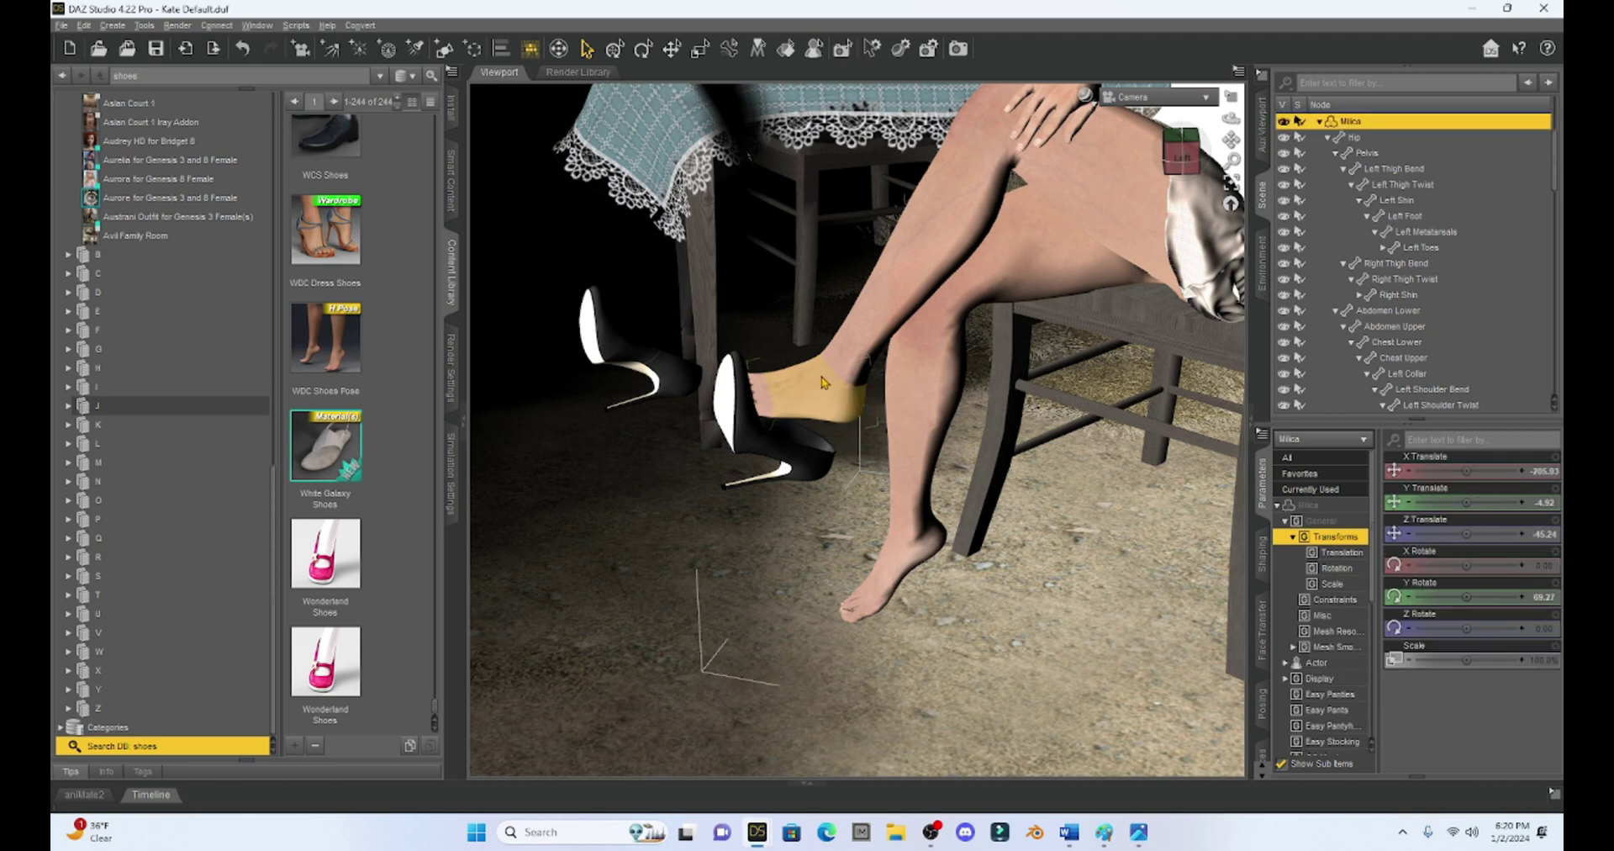
pyautogui.click(748, 444)
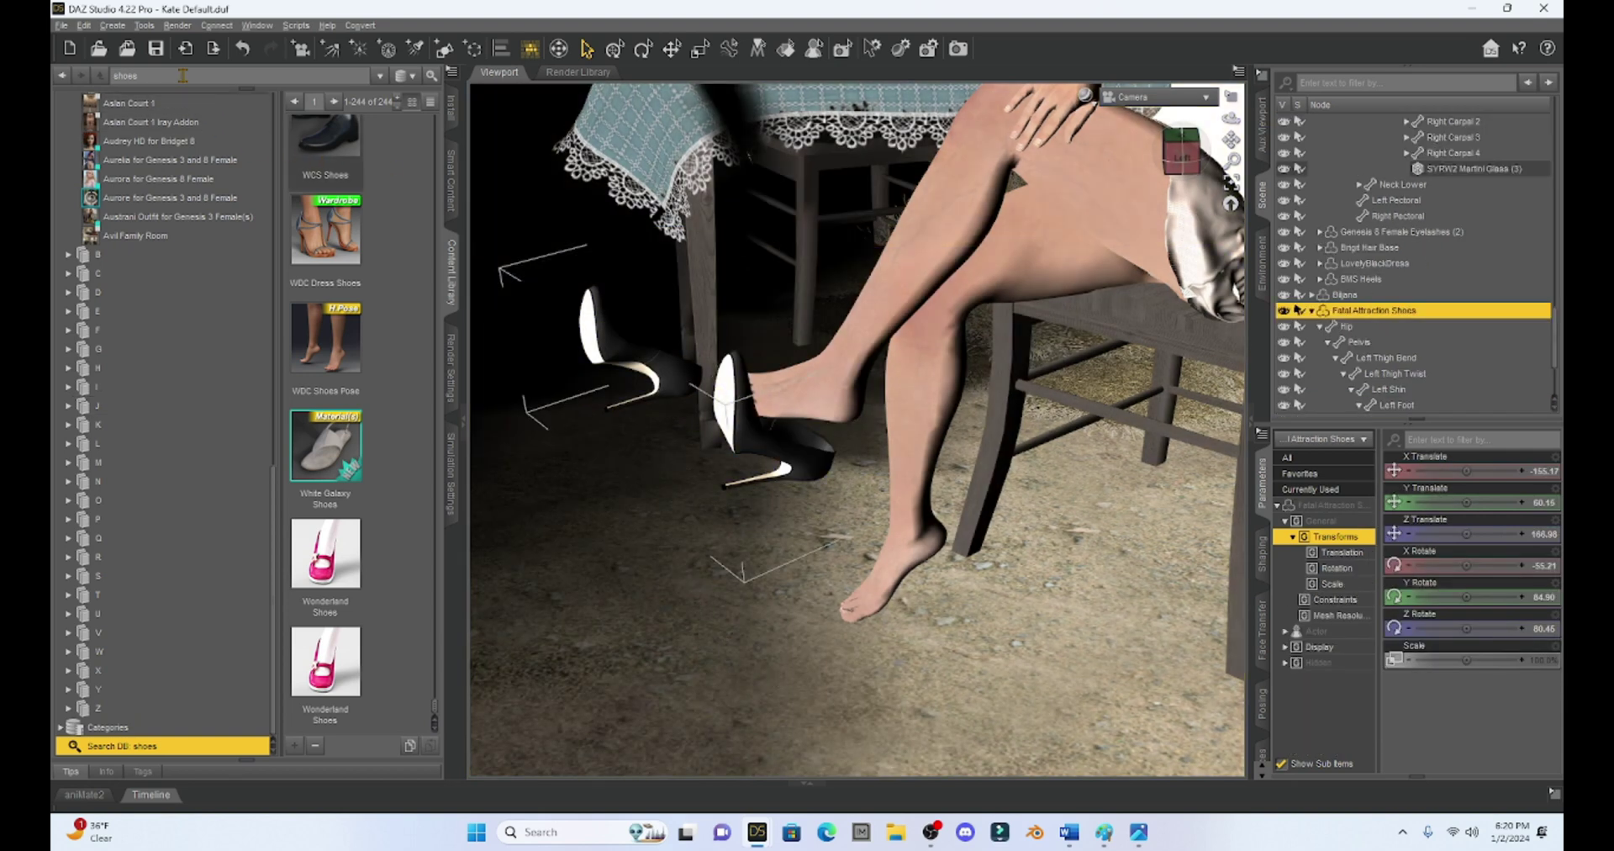
pyautogui.click(84, 26)
pyautogui.moveTo(126, 114)
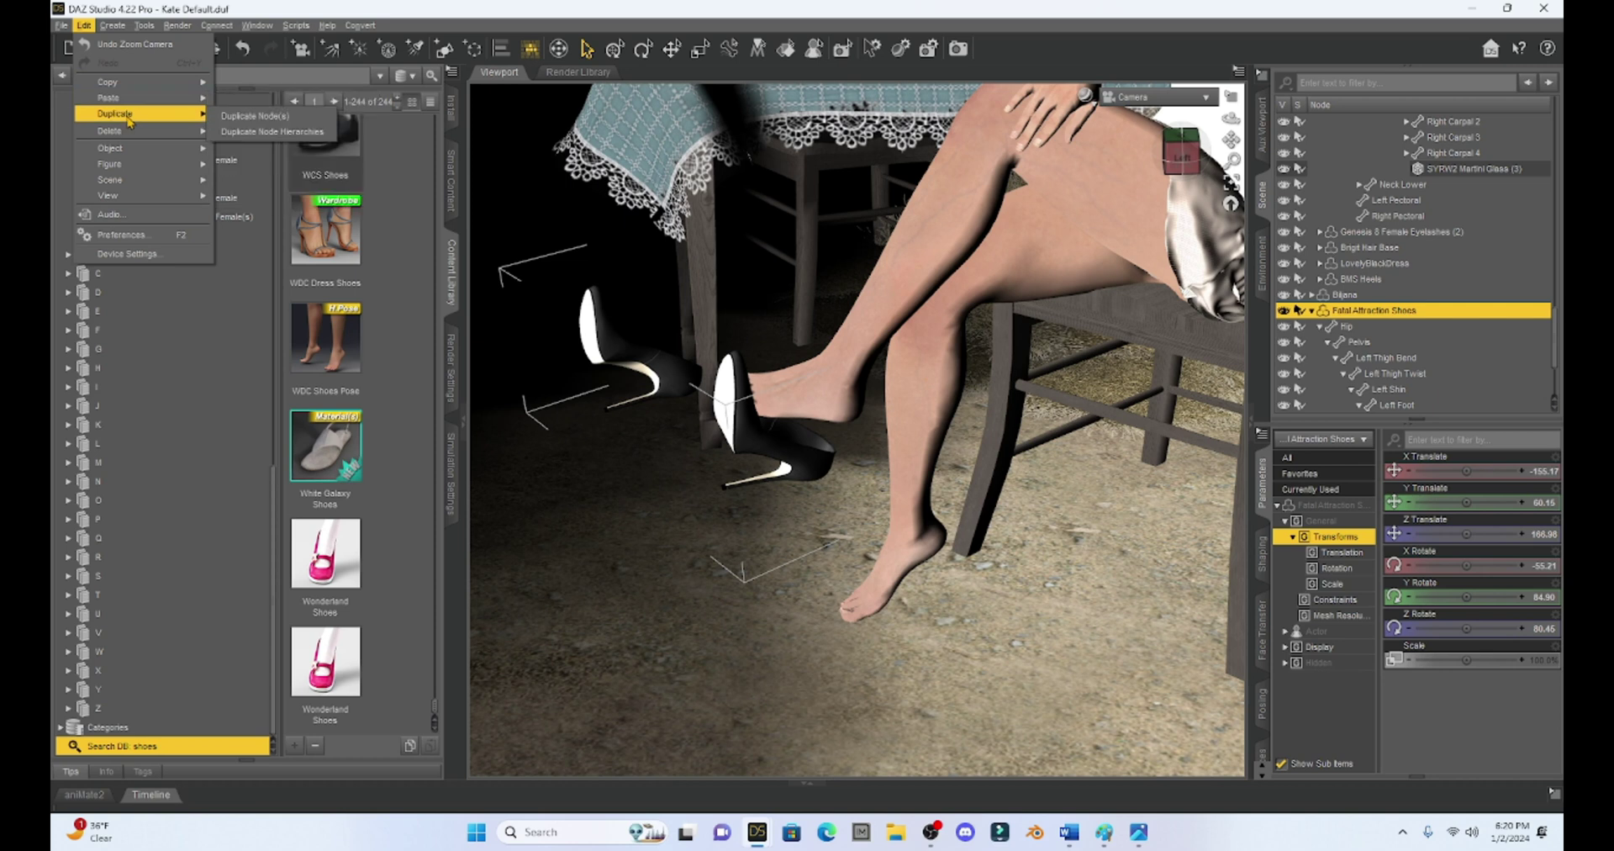
pyautogui.click(236, 132)
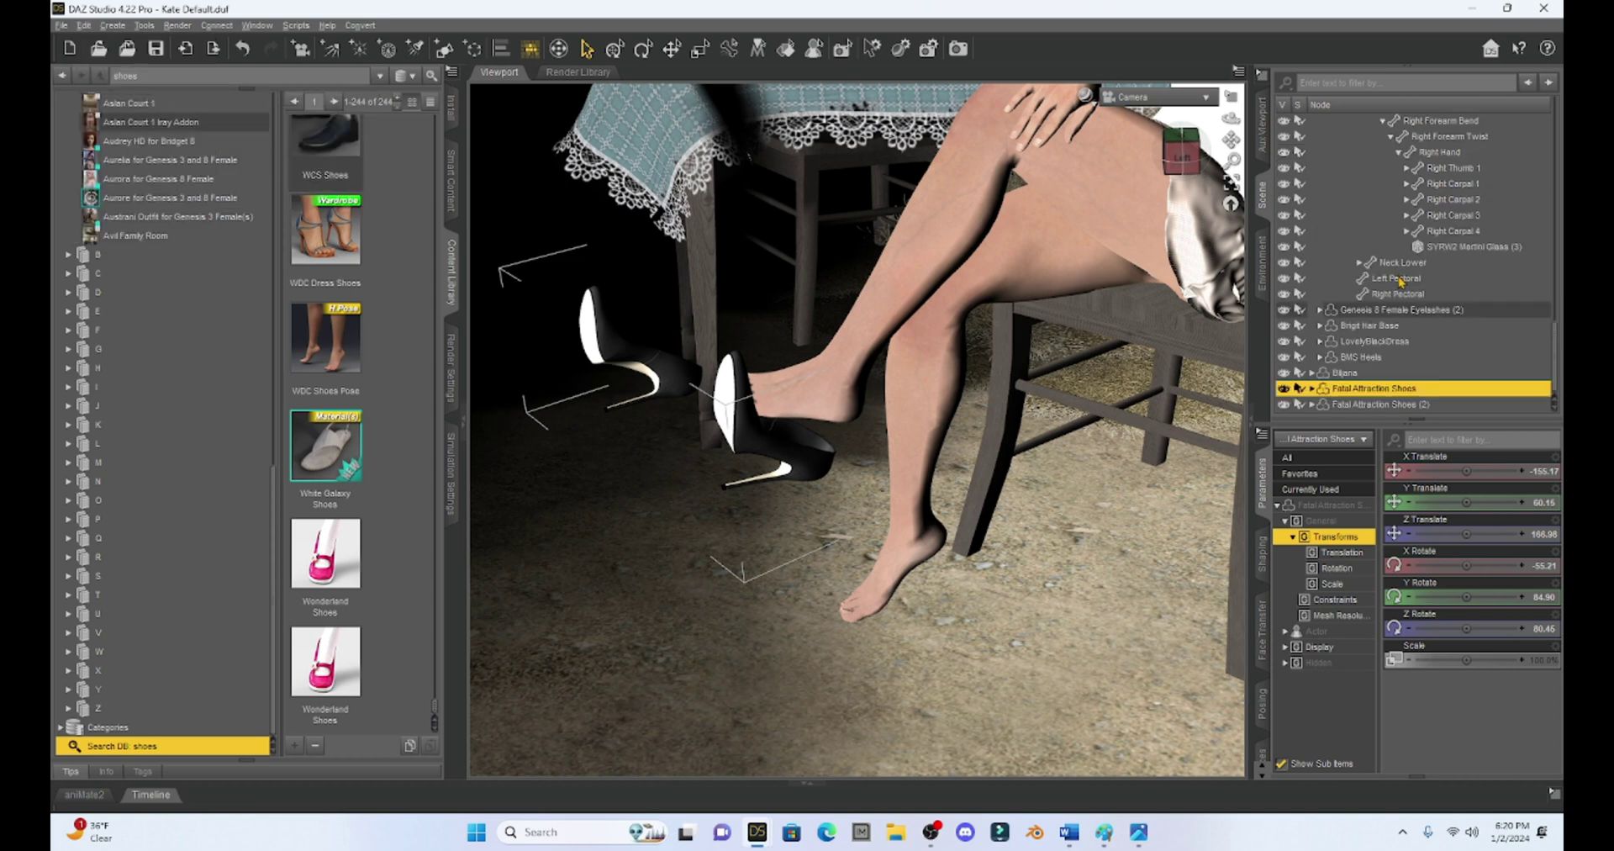
pyautogui.click(1373, 406)
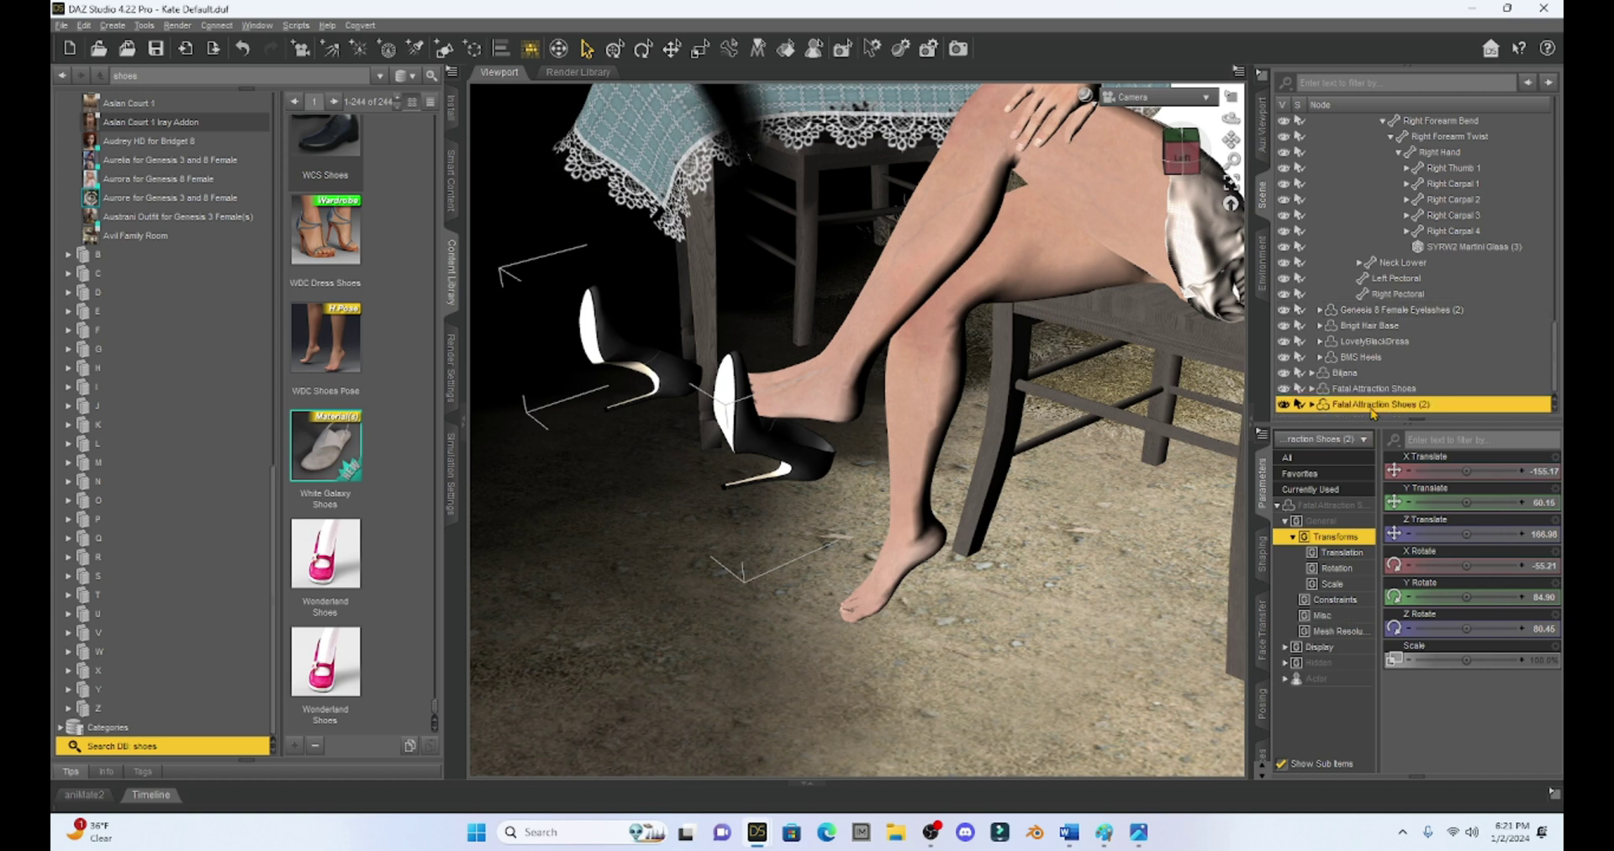
# - Fit the duplicate Fatal Attraction Shoes (2) to Milica so her planted foot wears a heel
pyautogui.rightClick(1369, 407)
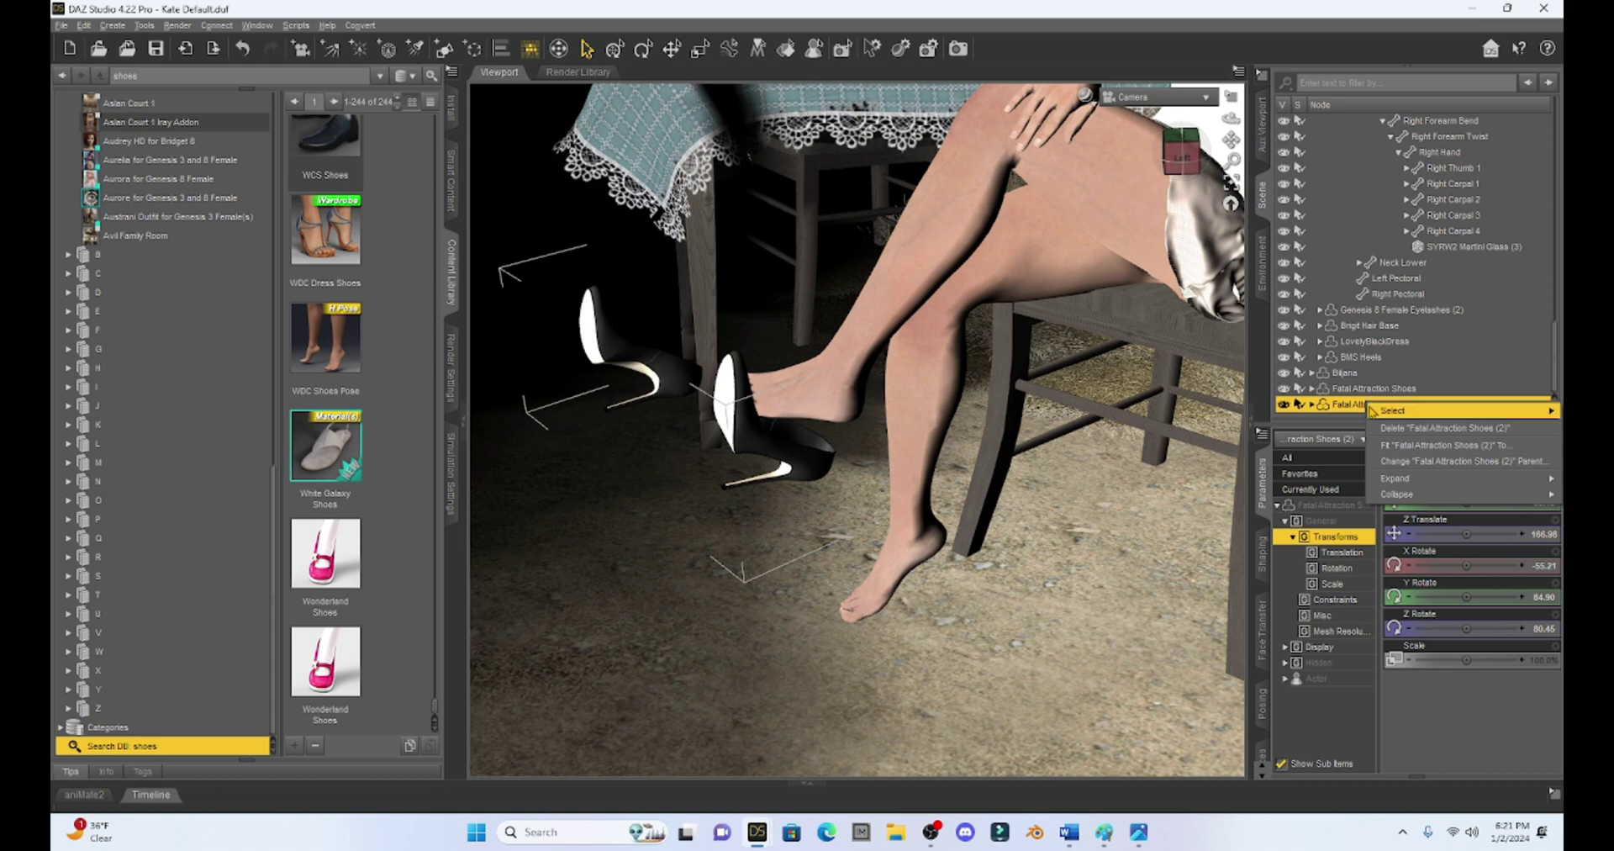
pyautogui.click(1383, 445)
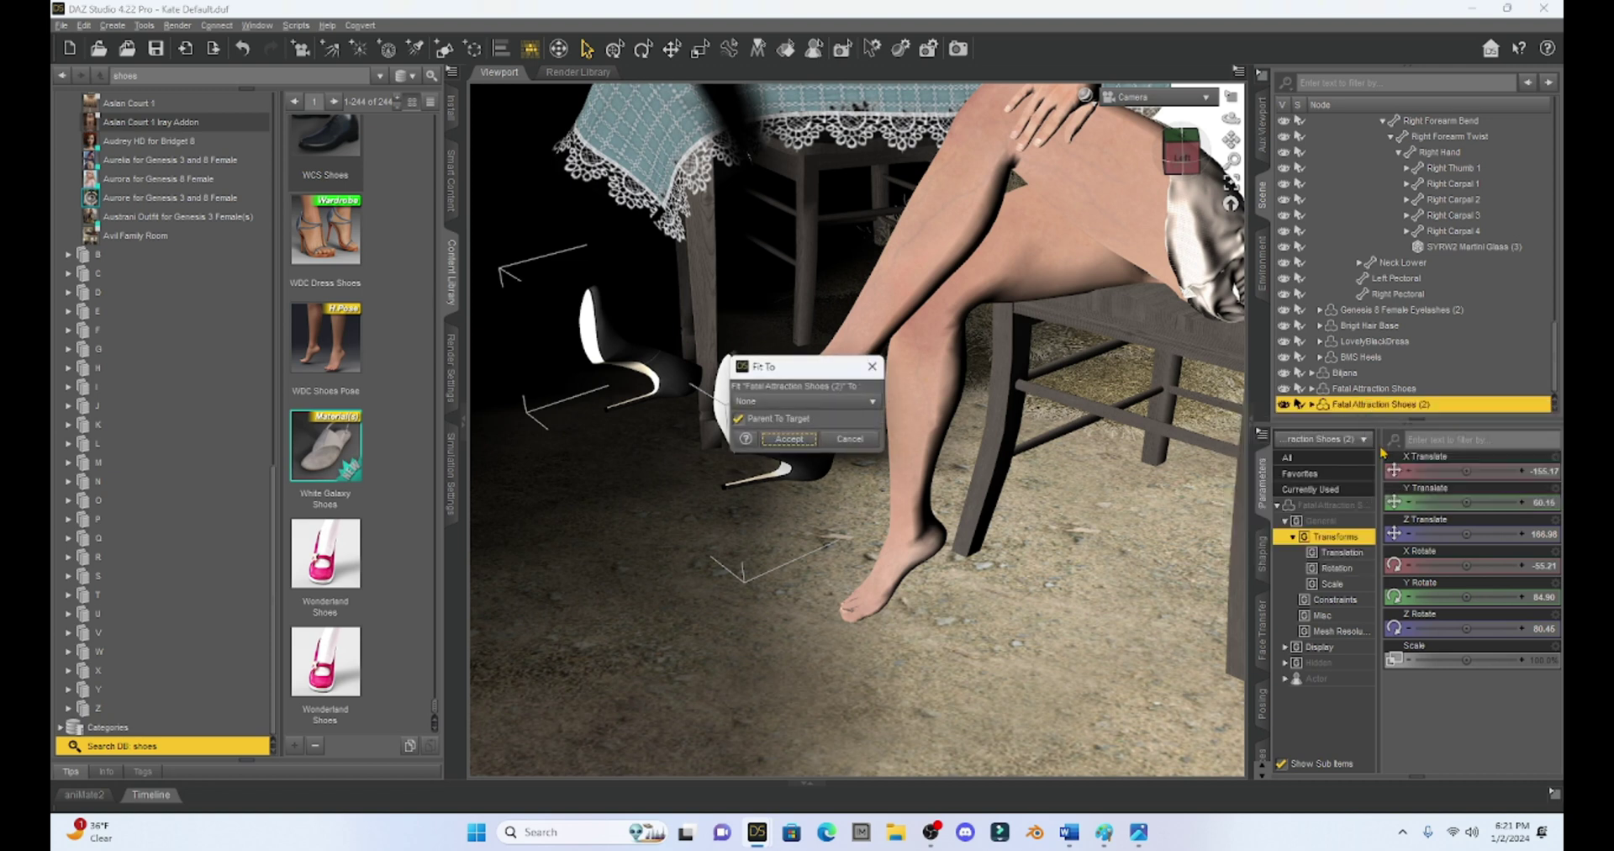
pyautogui.click(821, 402)
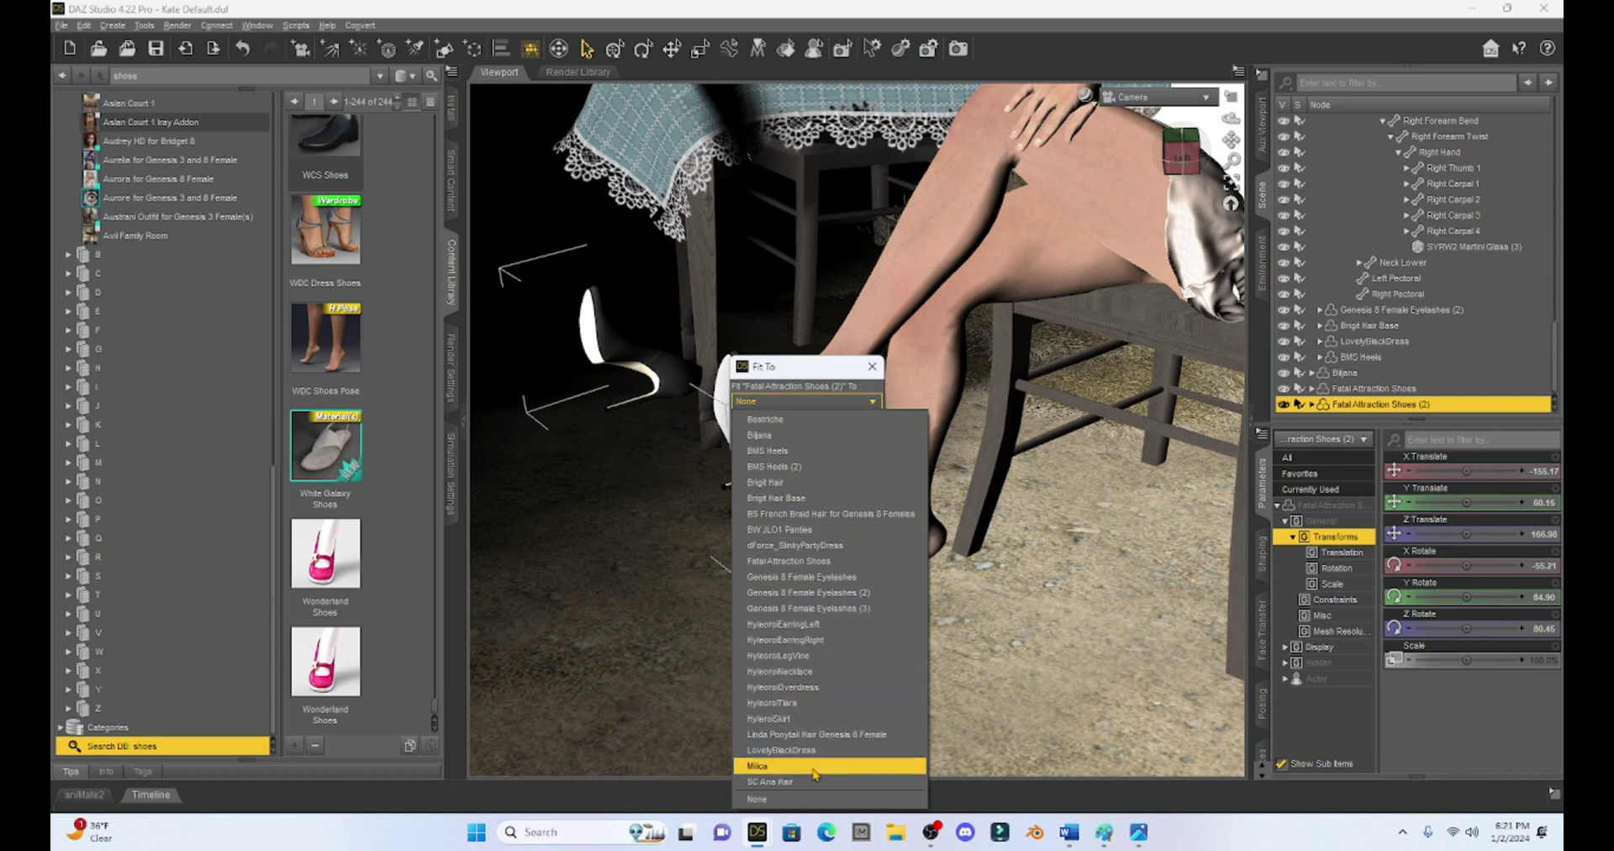
pyautogui.click(811, 766)
pyautogui.click(792, 446)
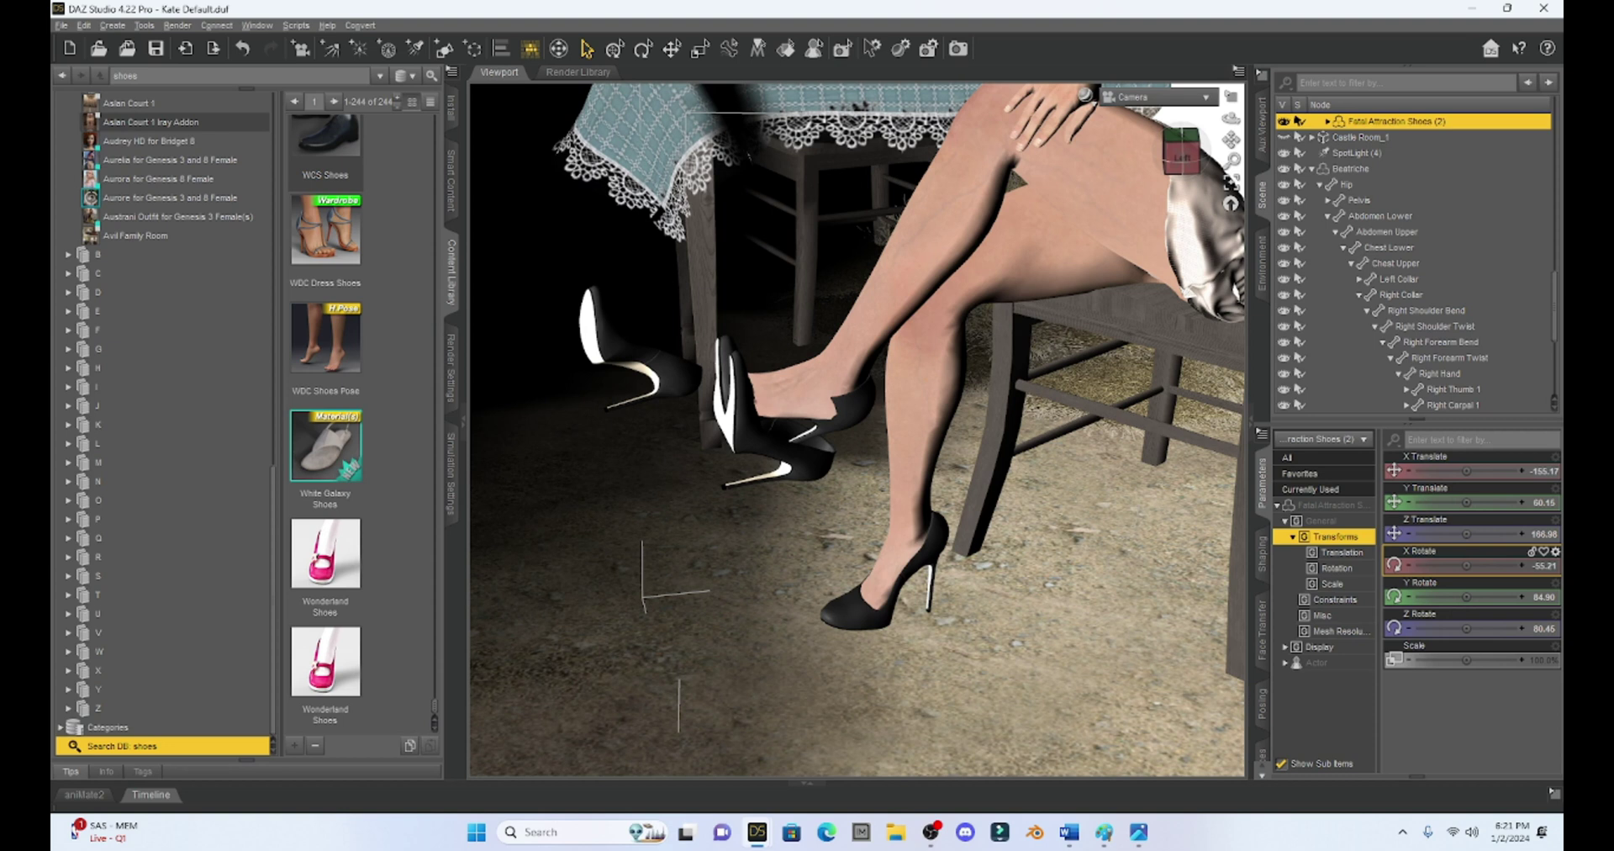
# - Switch the viewport to Camera (2) and nudge the framing slightly
pyautogui.click(1175, 99)
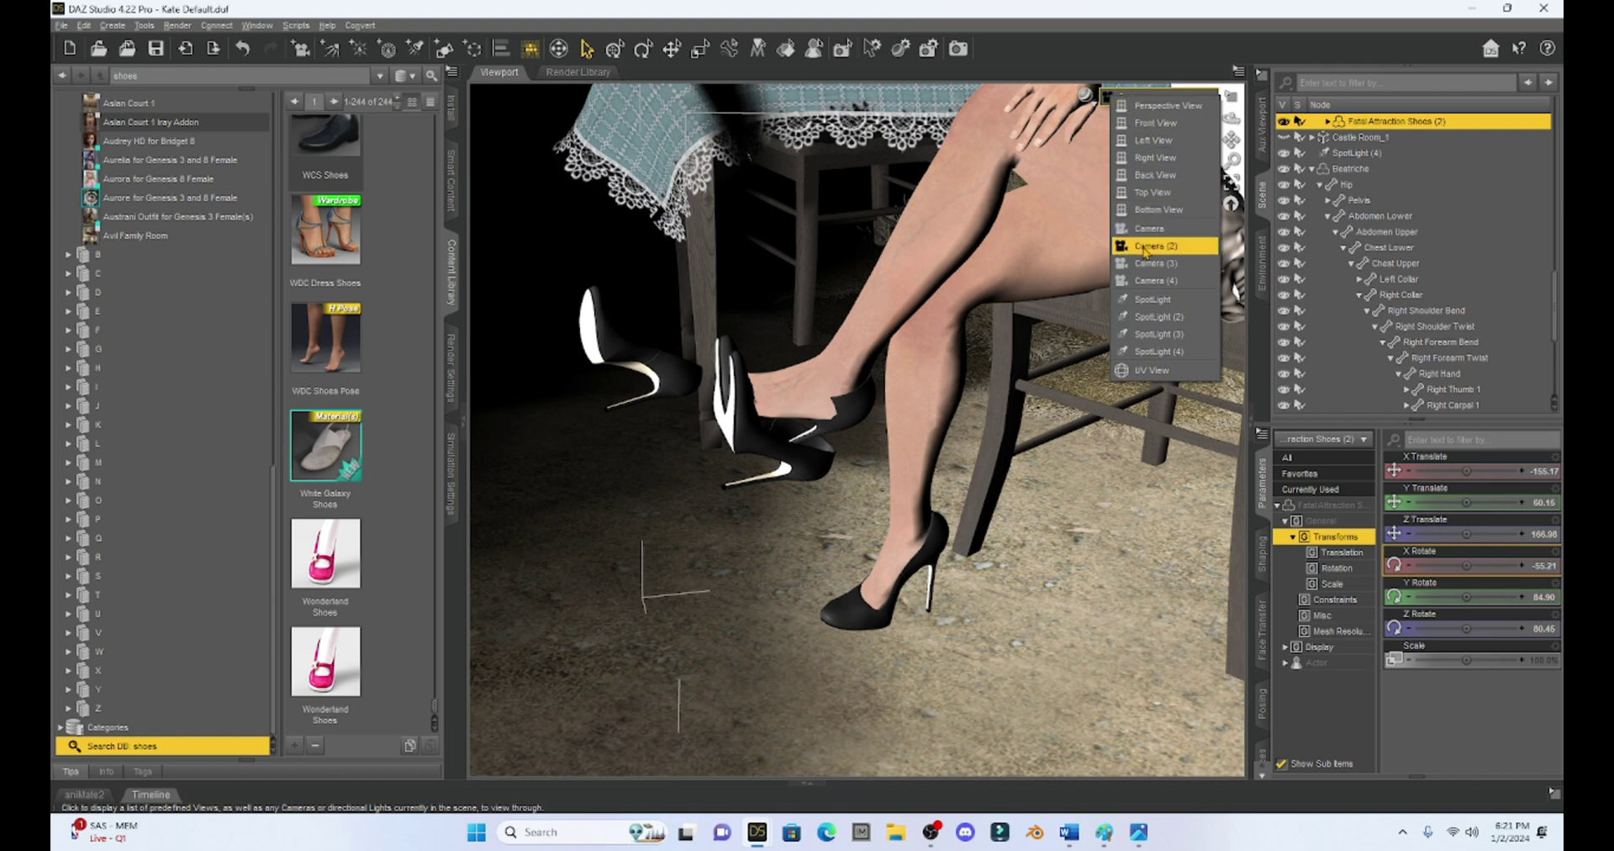
pyautogui.click(1148, 245)
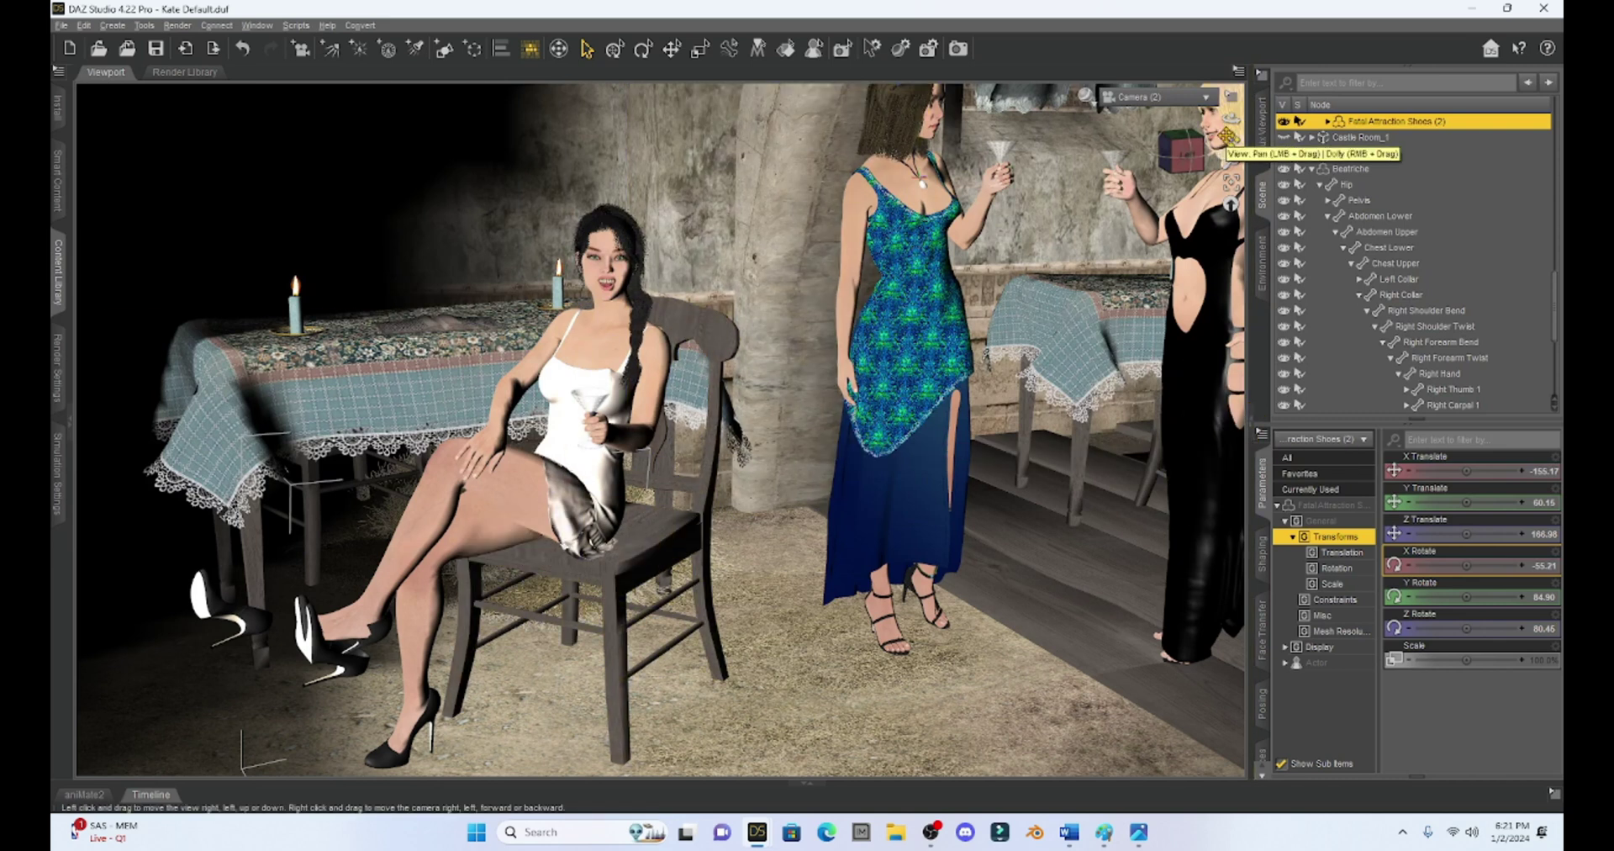
pyautogui.moveTo(1230, 136); pyautogui.dragTo(1230, 139)
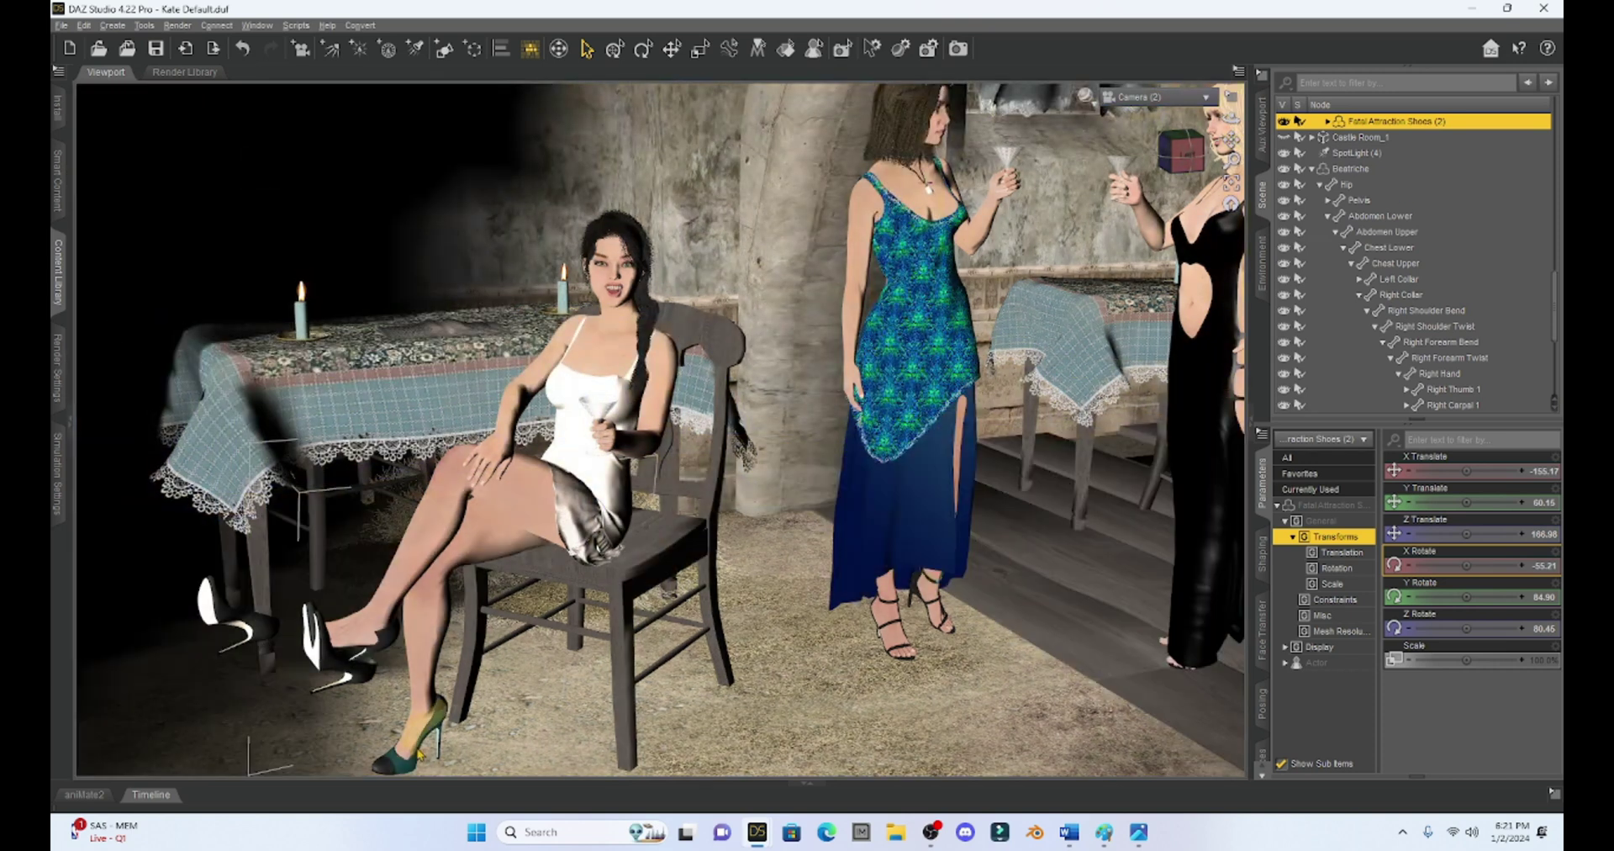
pyautogui.scroll(2, 1379, 253)
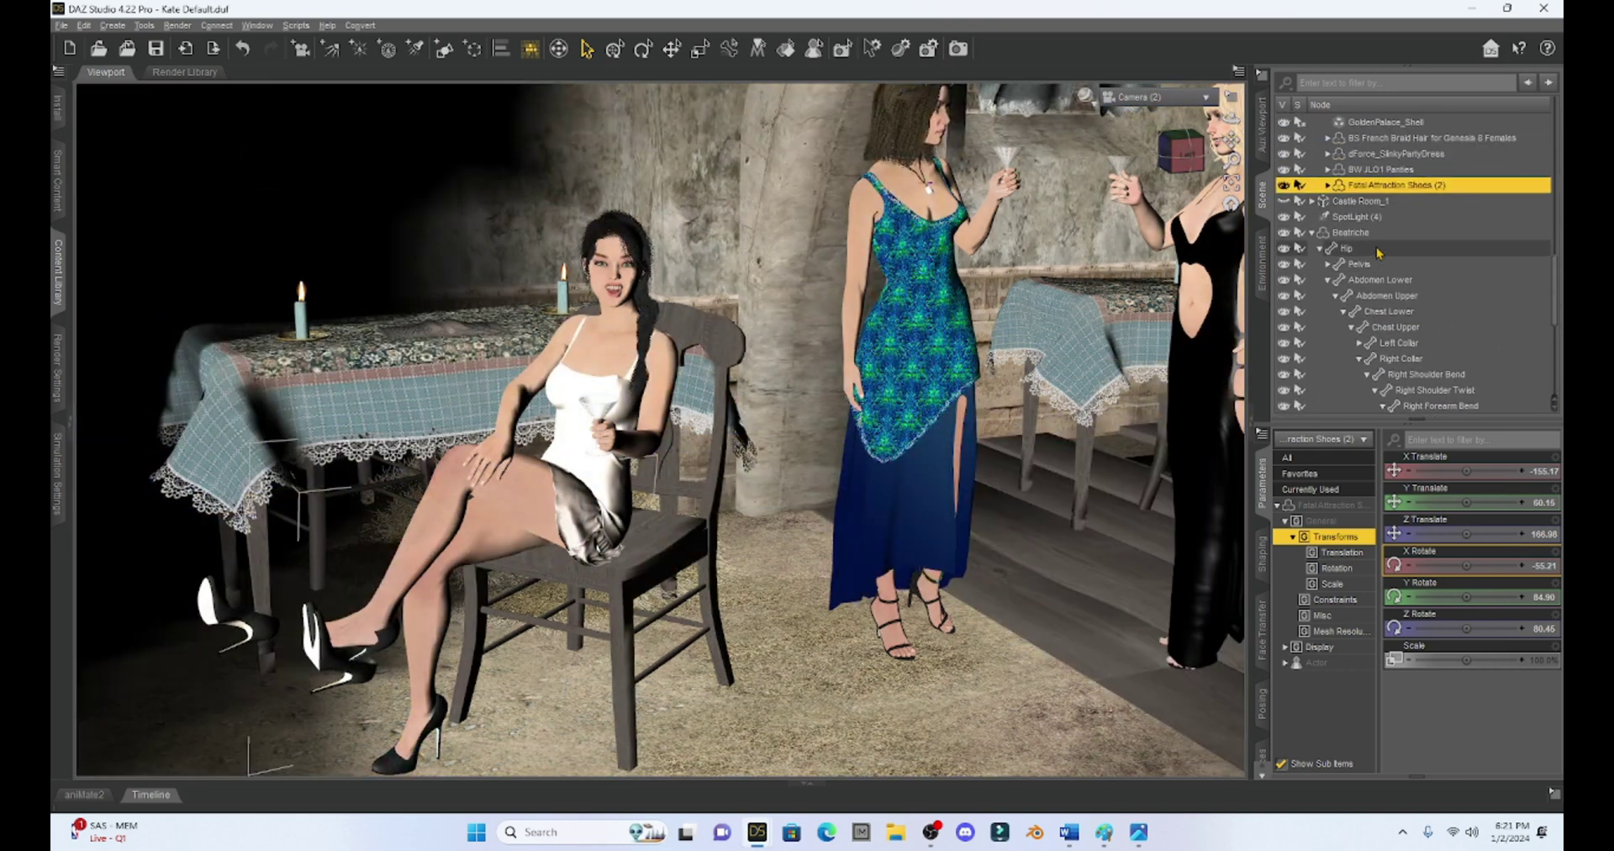
pyautogui.scroll(2, 1379, 252)
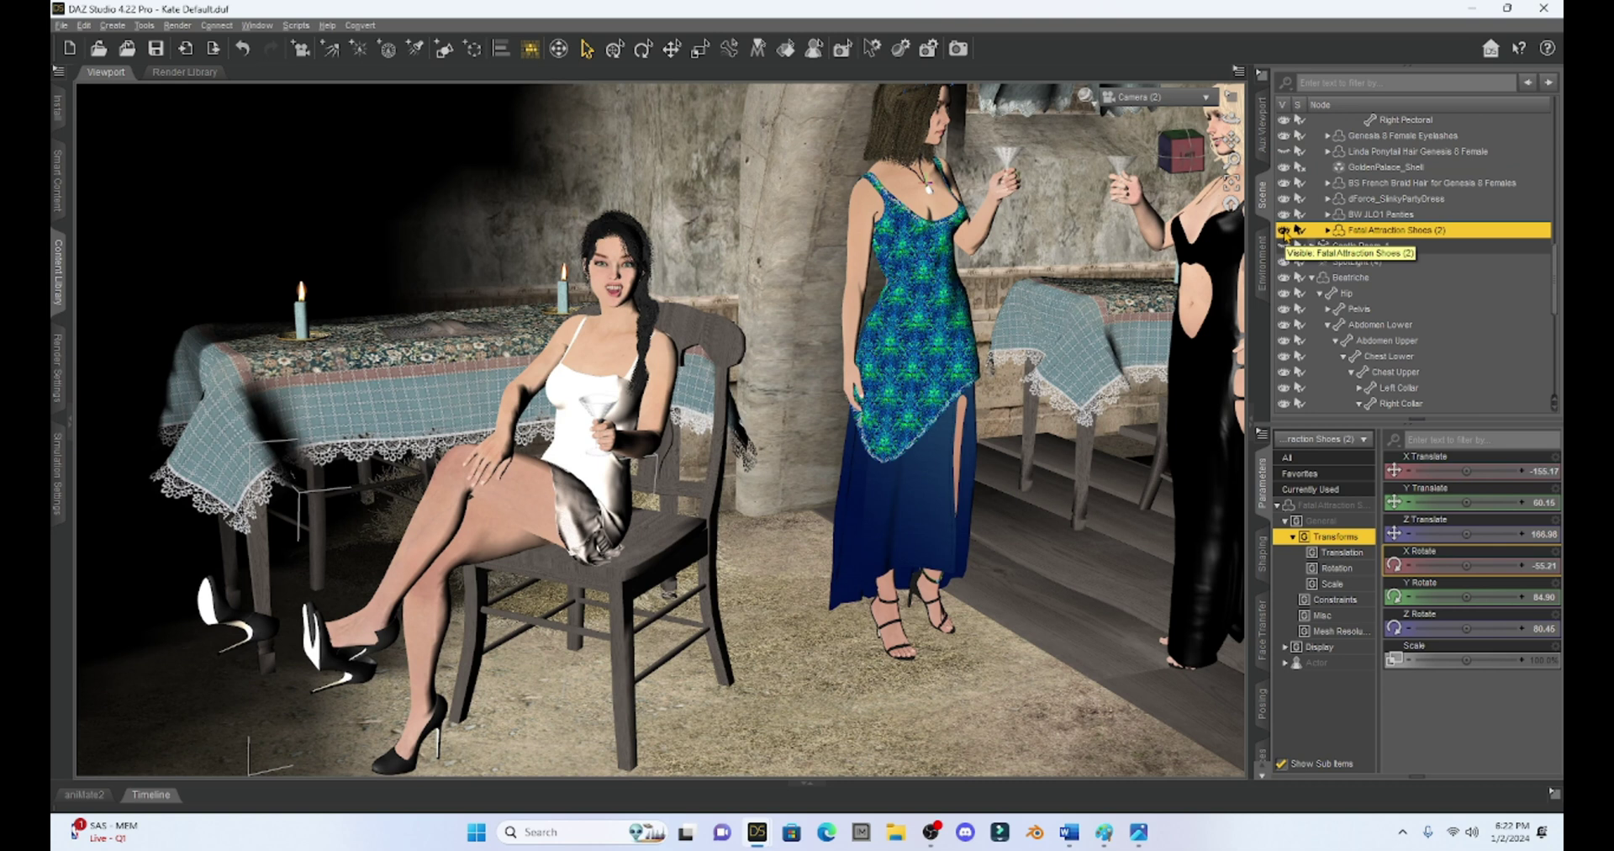
# - Hide the worn Fatal Attraction Shoes (2) and render the barefoot scene
pyautogui.click(1284, 231)
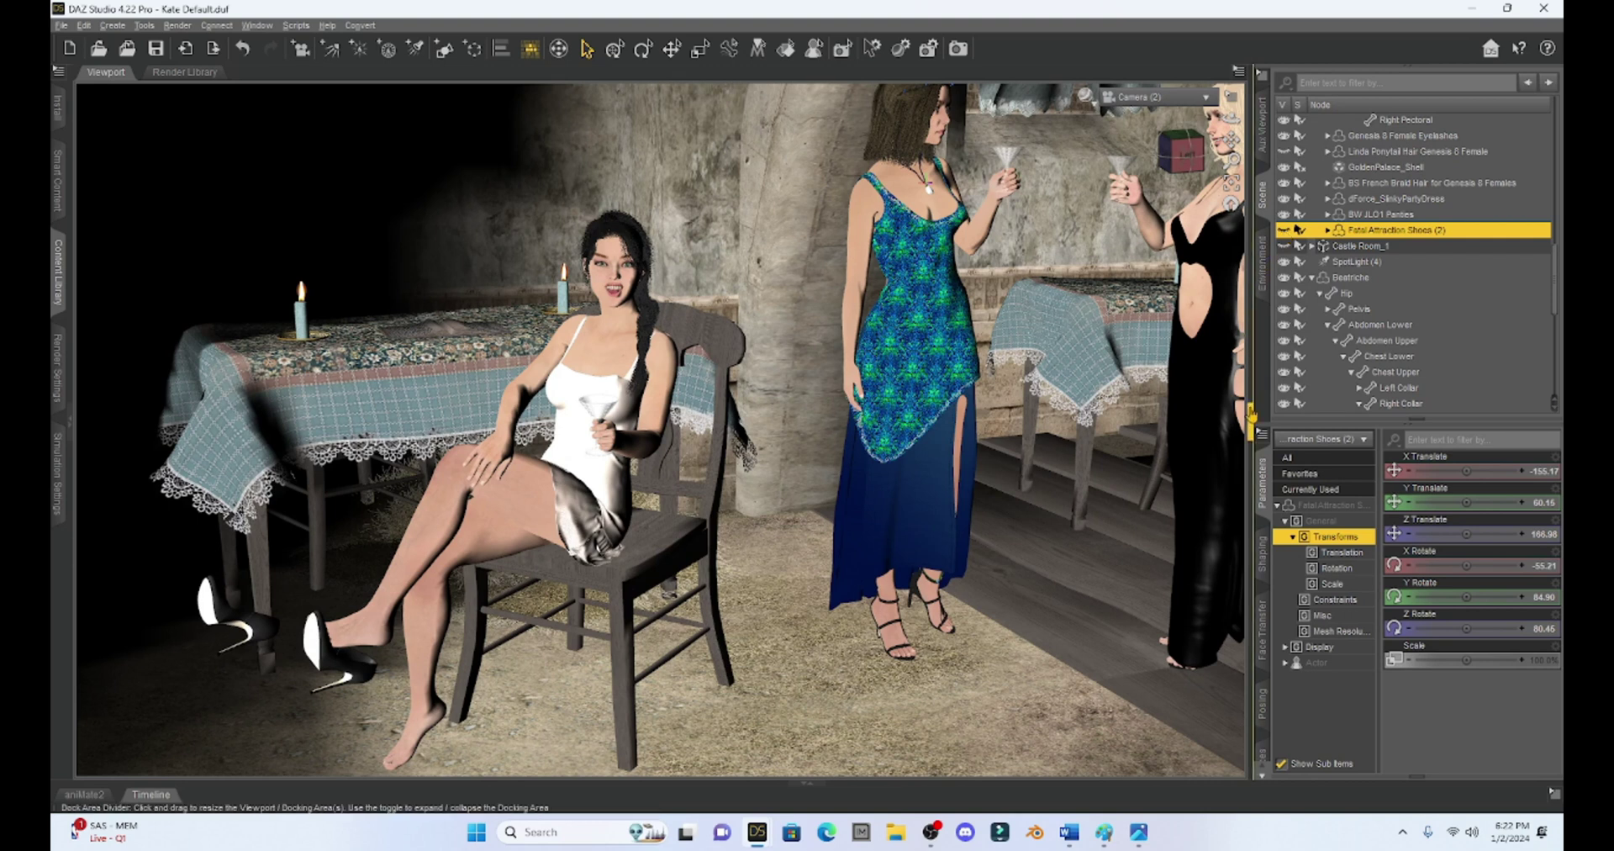
pyautogui.hotkey('ctrl', 'r')
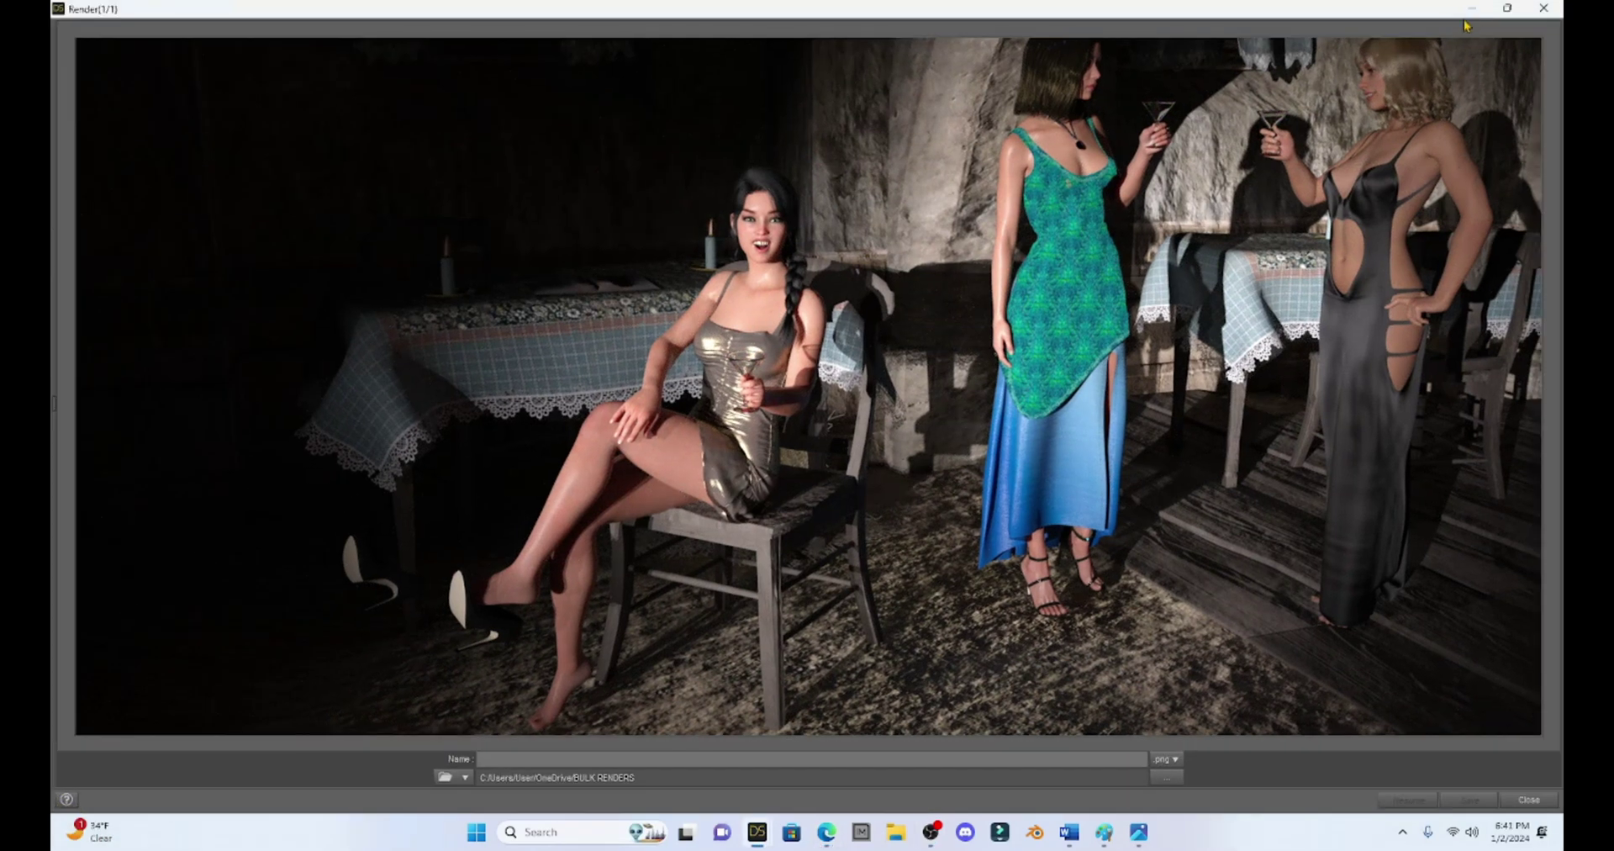
pyautogui.click(1473, 12)
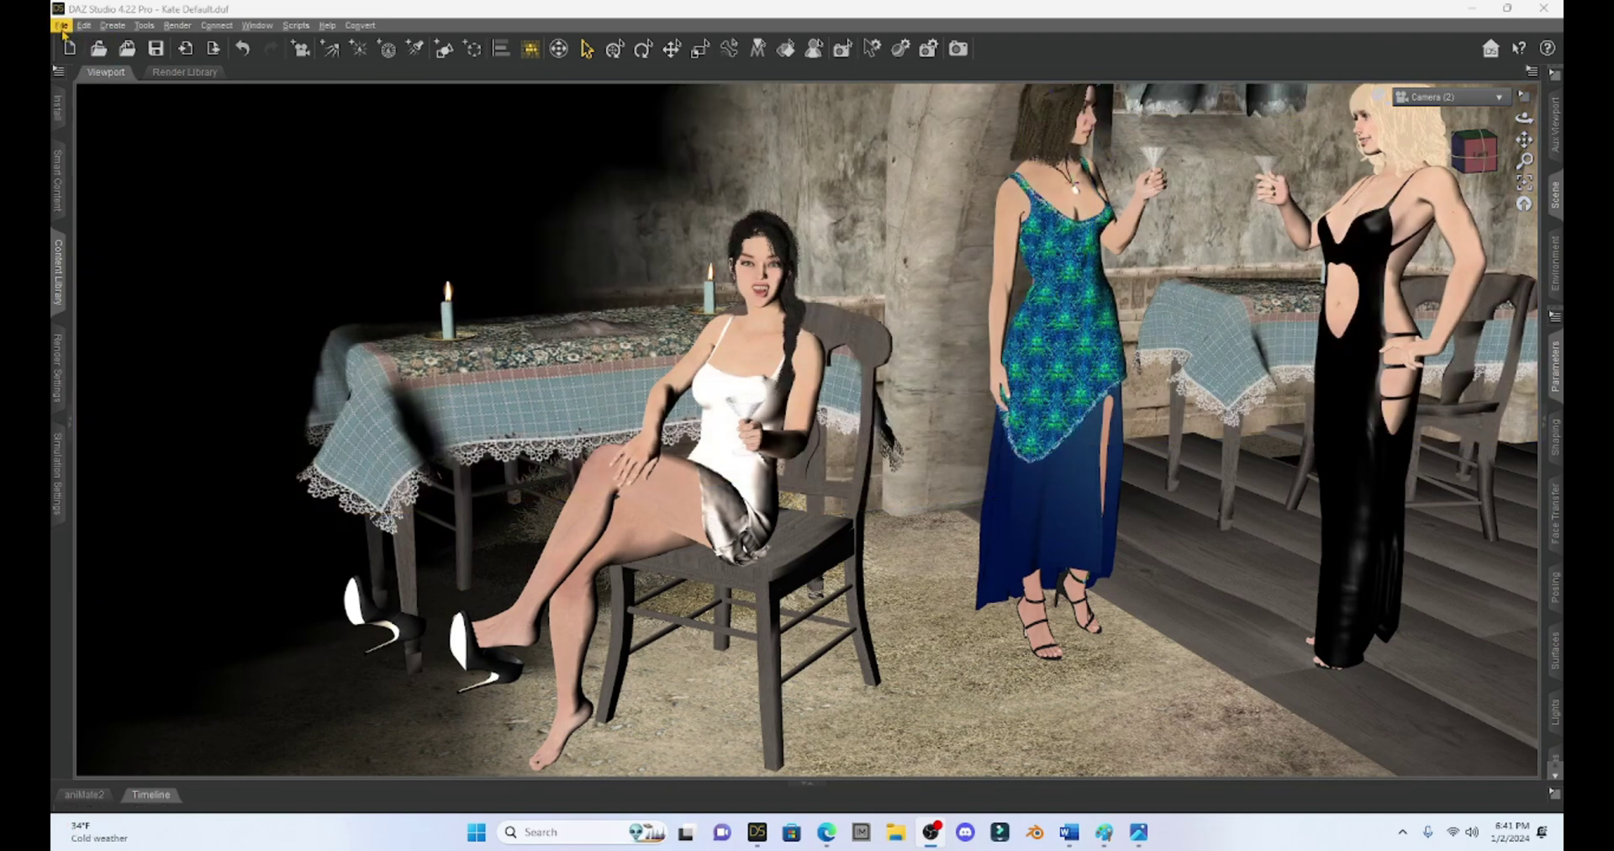
# - Save the last render as 'Milica Shoes 1'
pyautogui.click(62, 25)
pyautogui.click(99, 171)
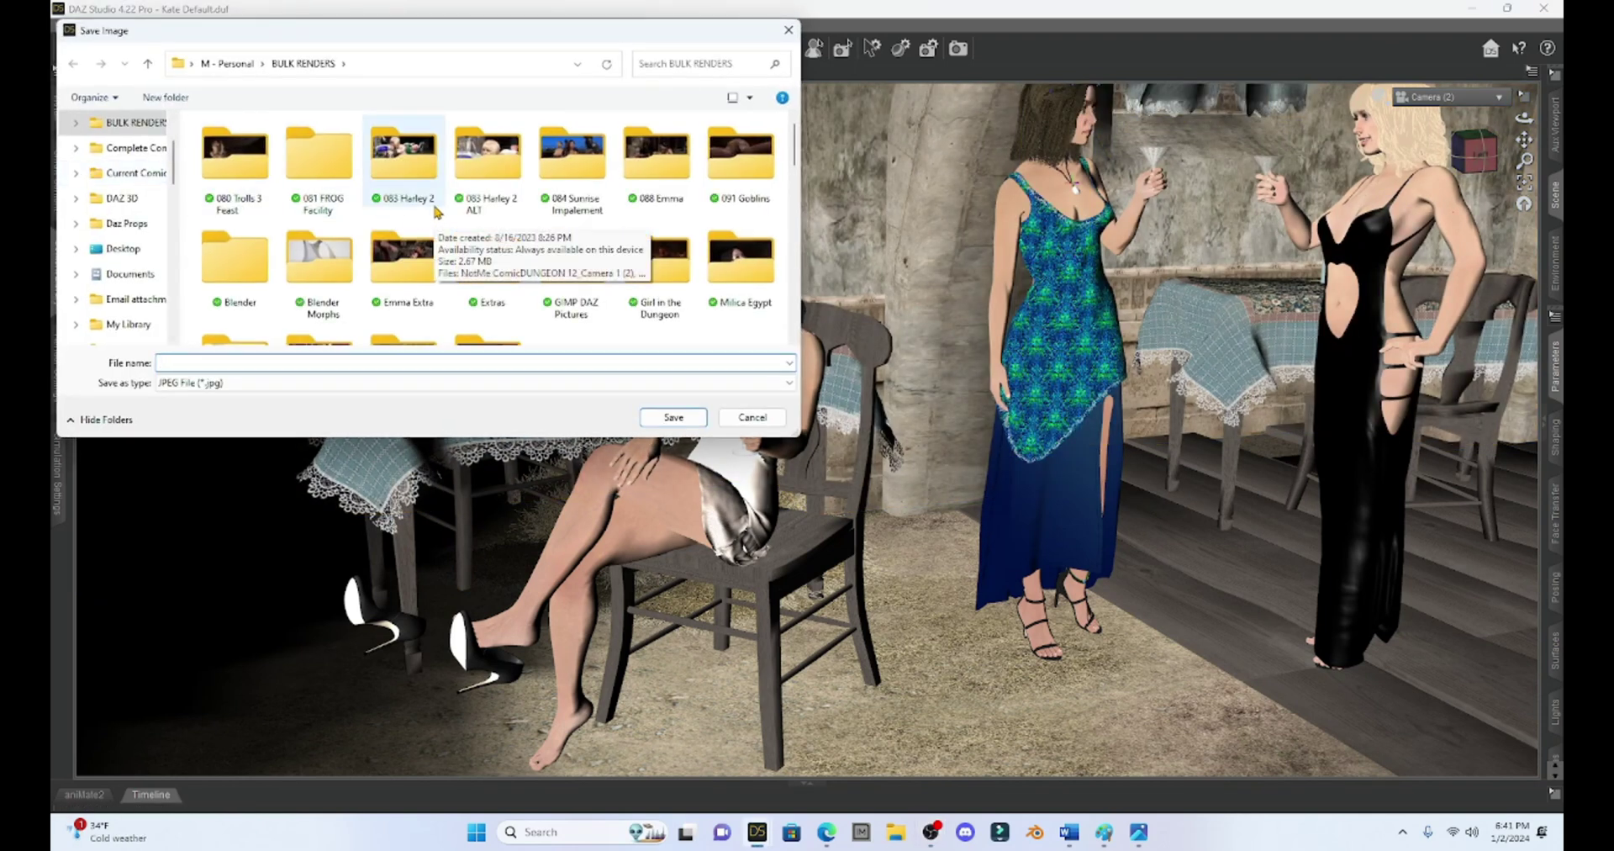
pyautogui.write('Milica Shoes')
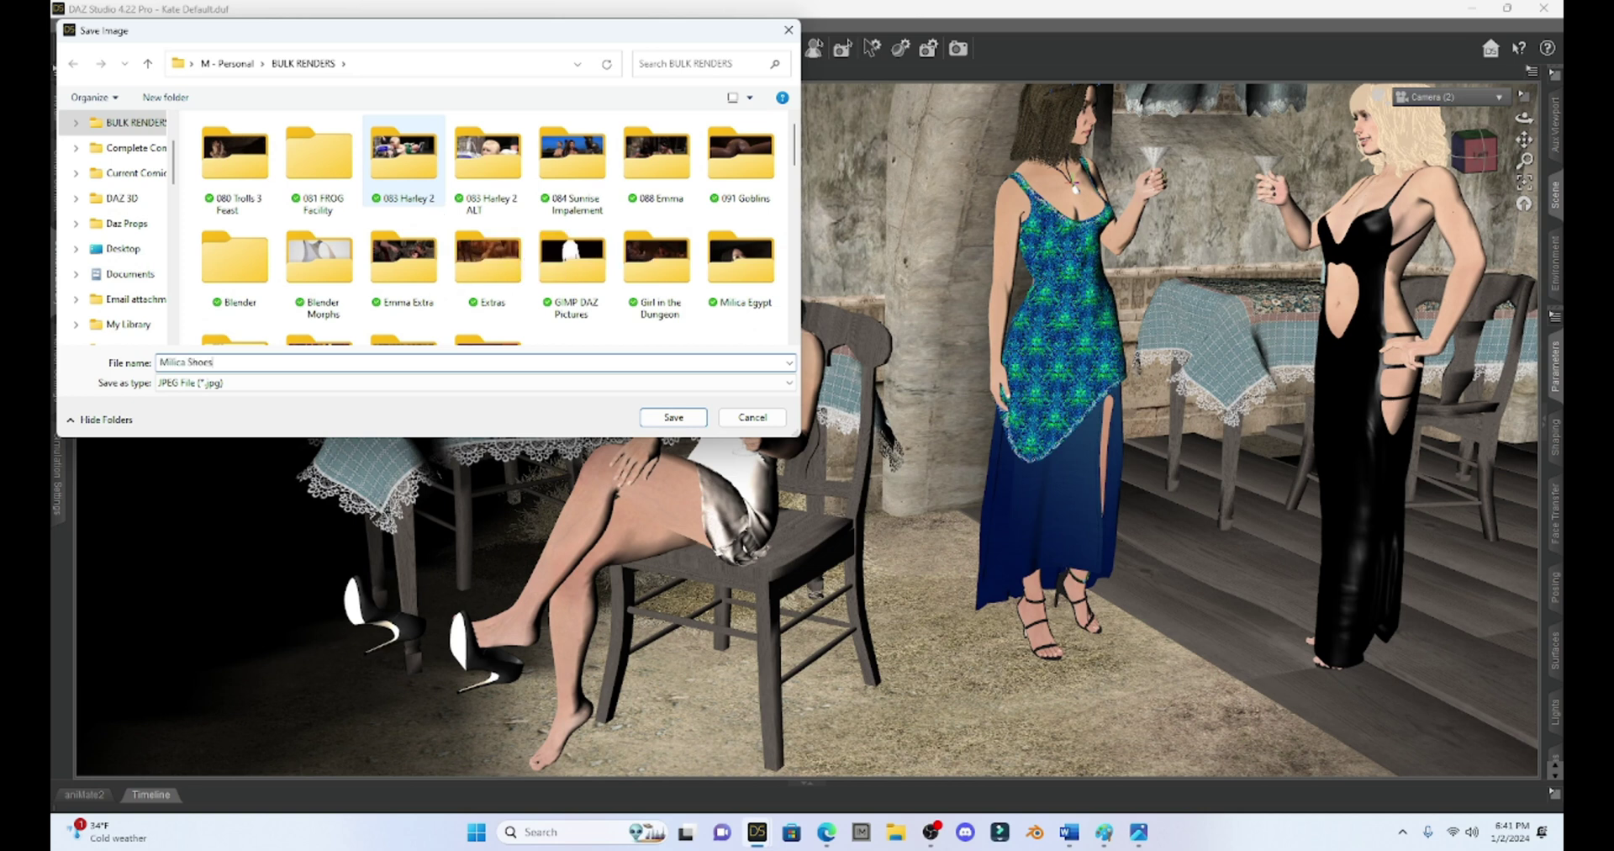
pyautogui.write(' 1')
pyautogui.press('Return')
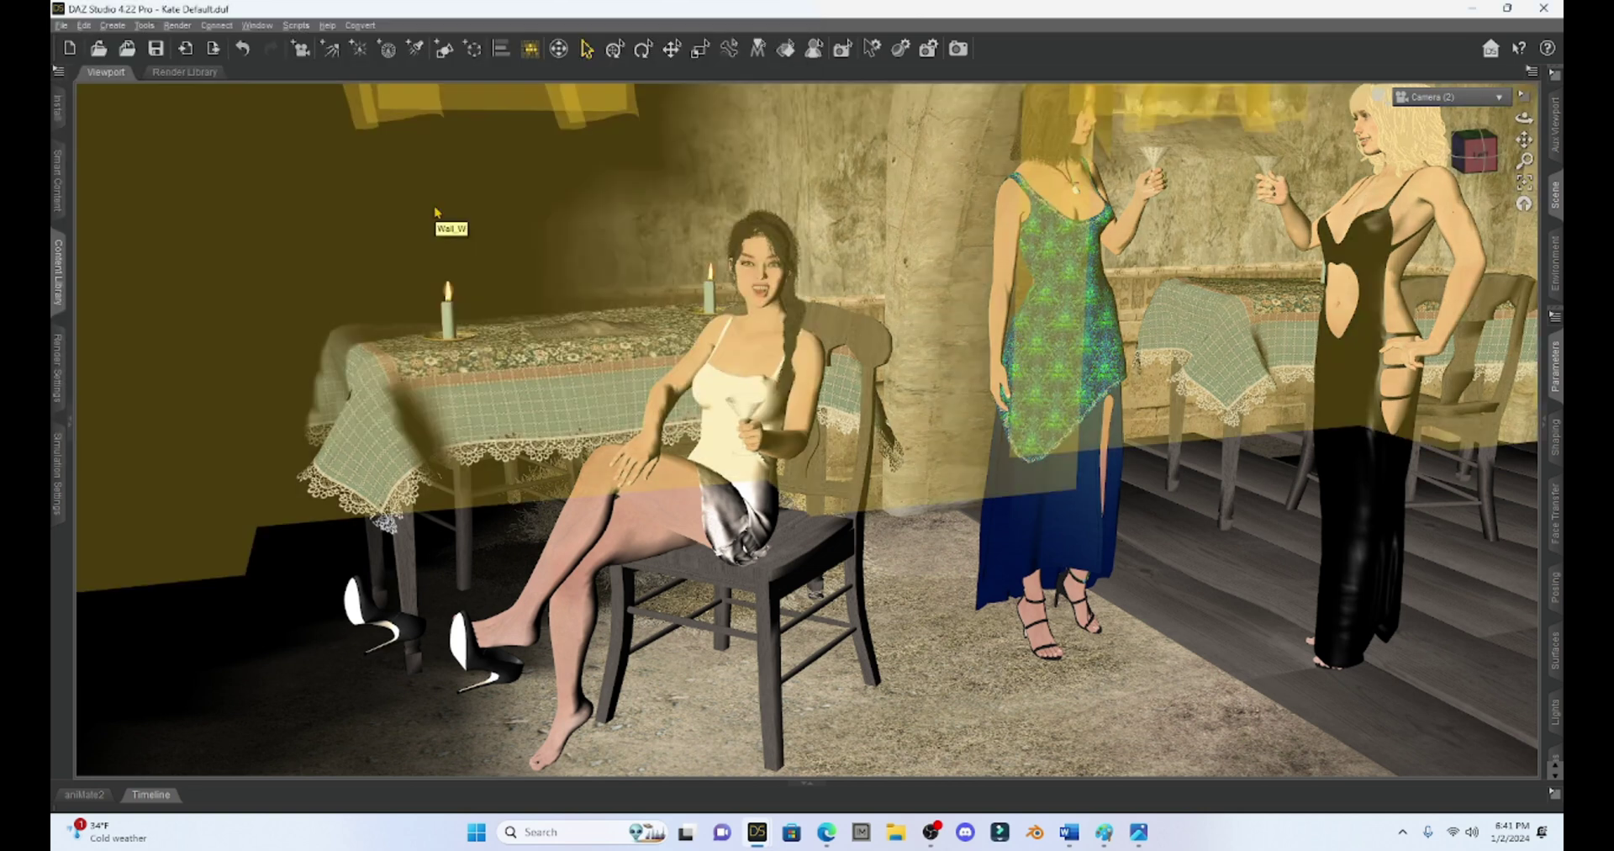
# - Show the worn Fatal Attraction Shoes (2) again and hide the Fatal Attraction Shoes on the floor
pyautogui.click(1547, 429)
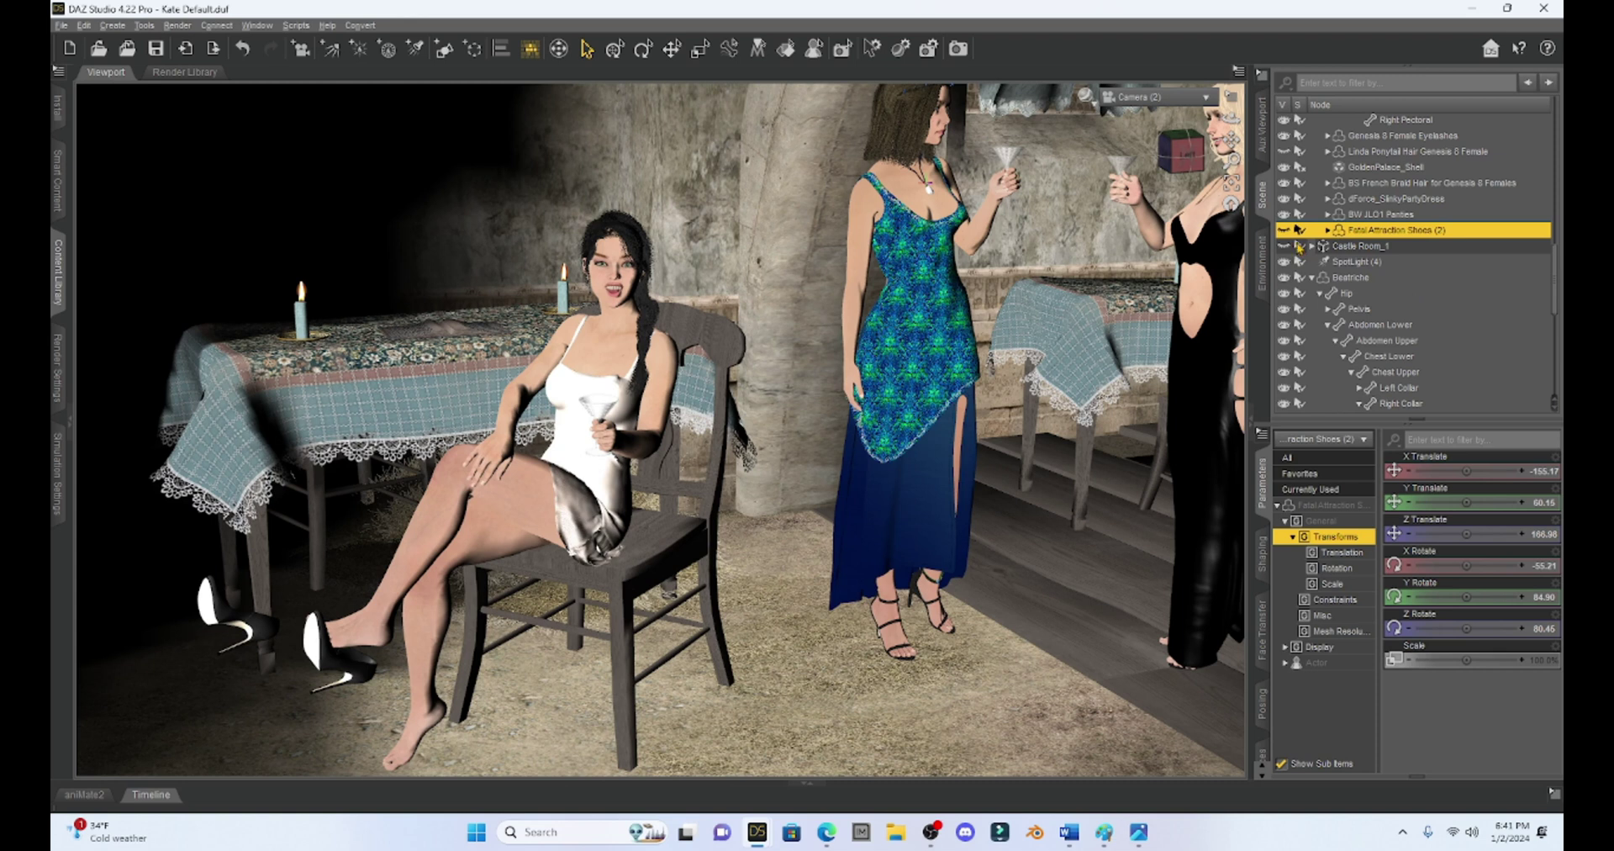
pyautogui.click(1284, 230)
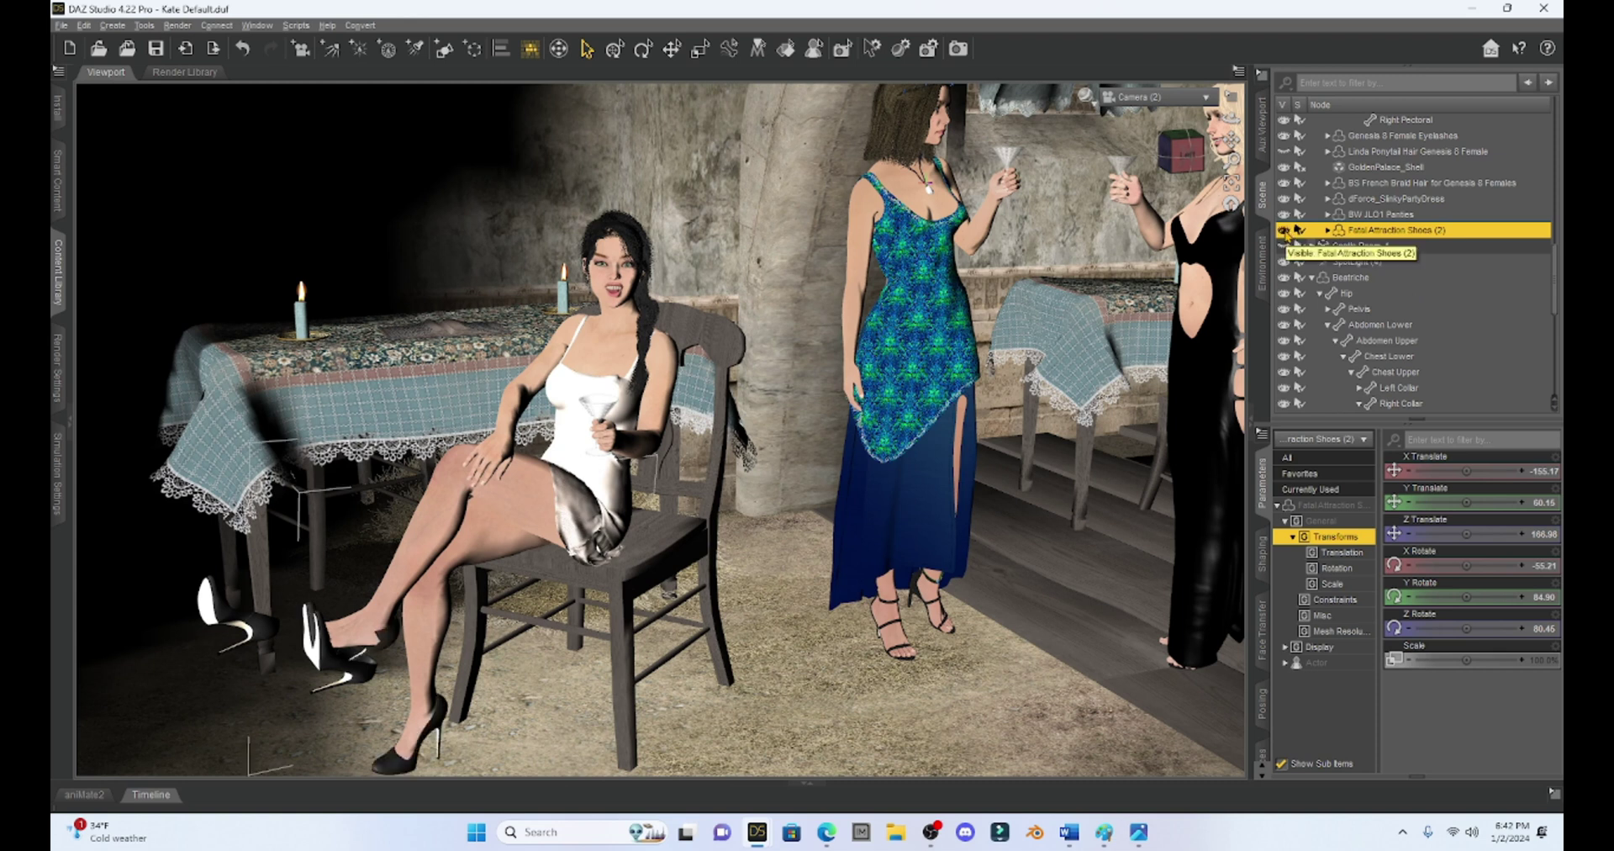
pyautogui.scroll(-5, 1284, 410)
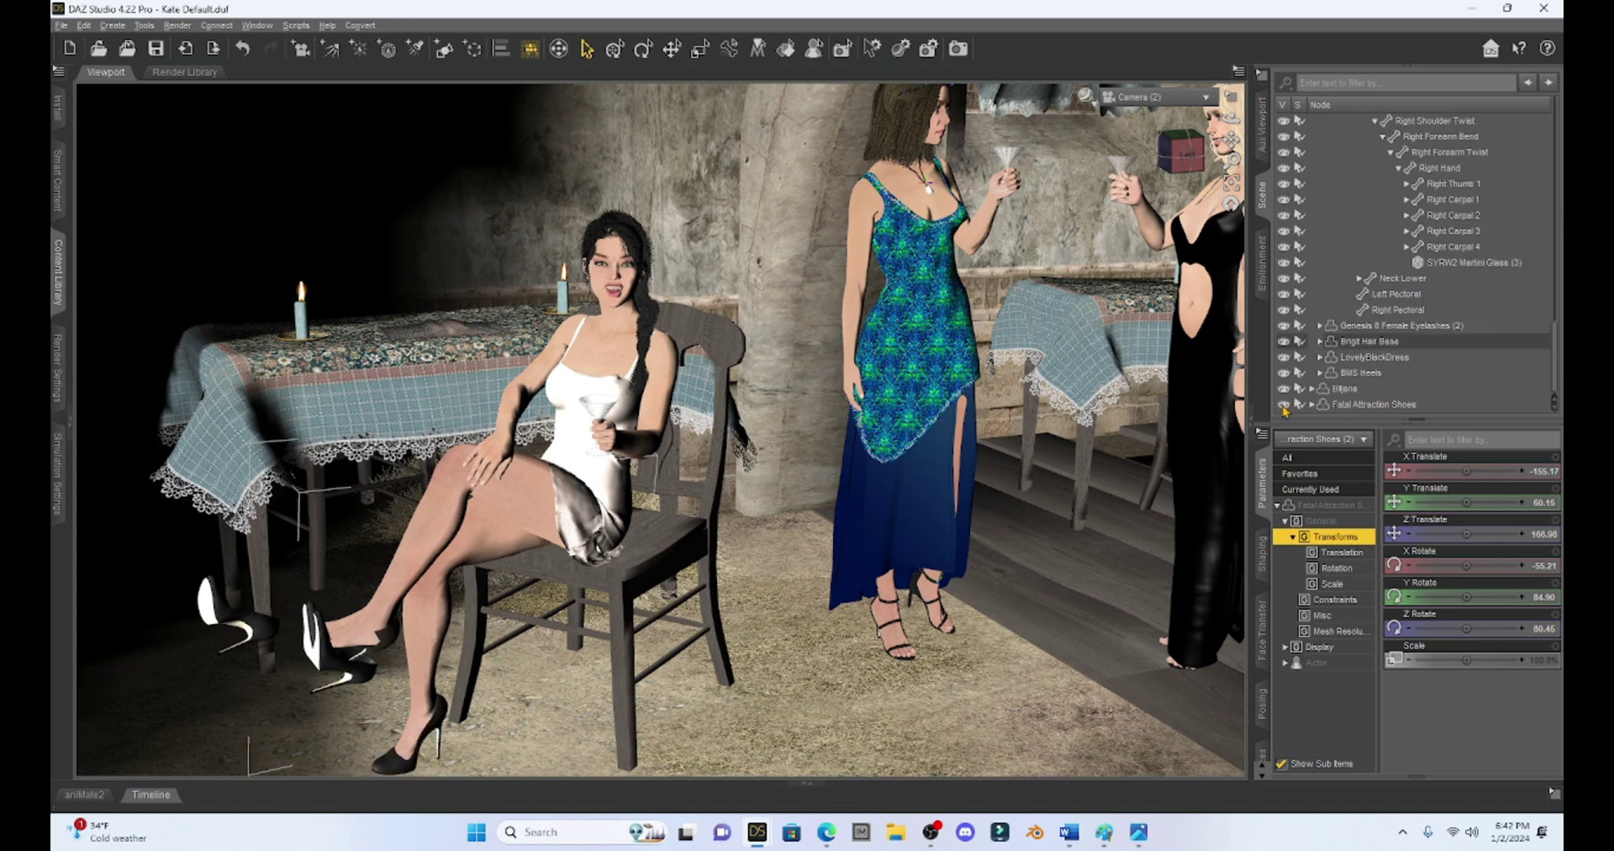
pyautogui.click(1283, 405)
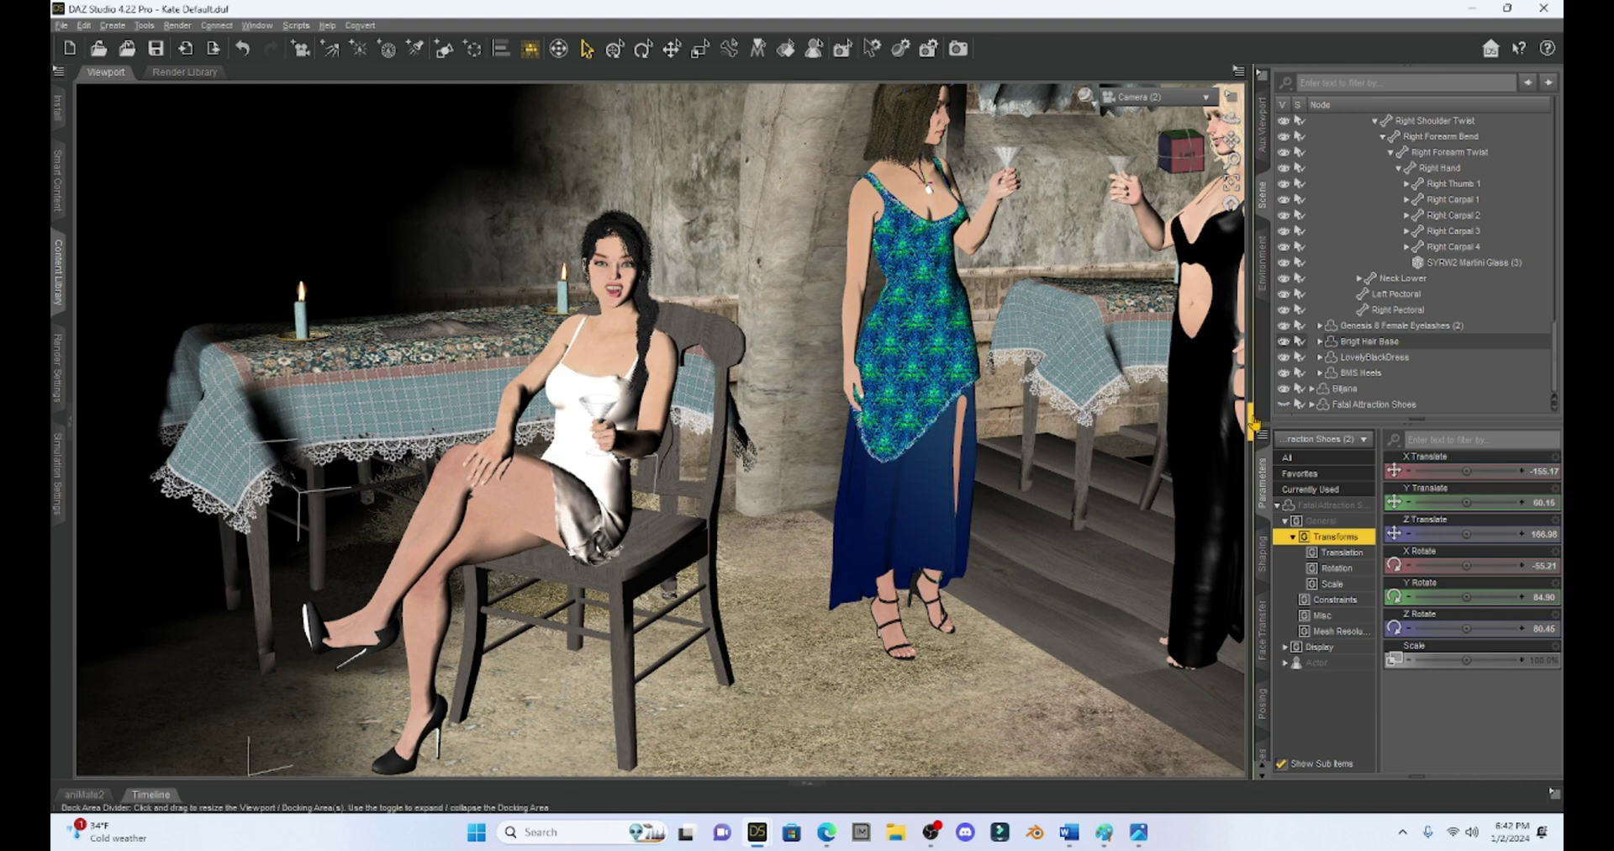
pyautogui.click(1250, 420)
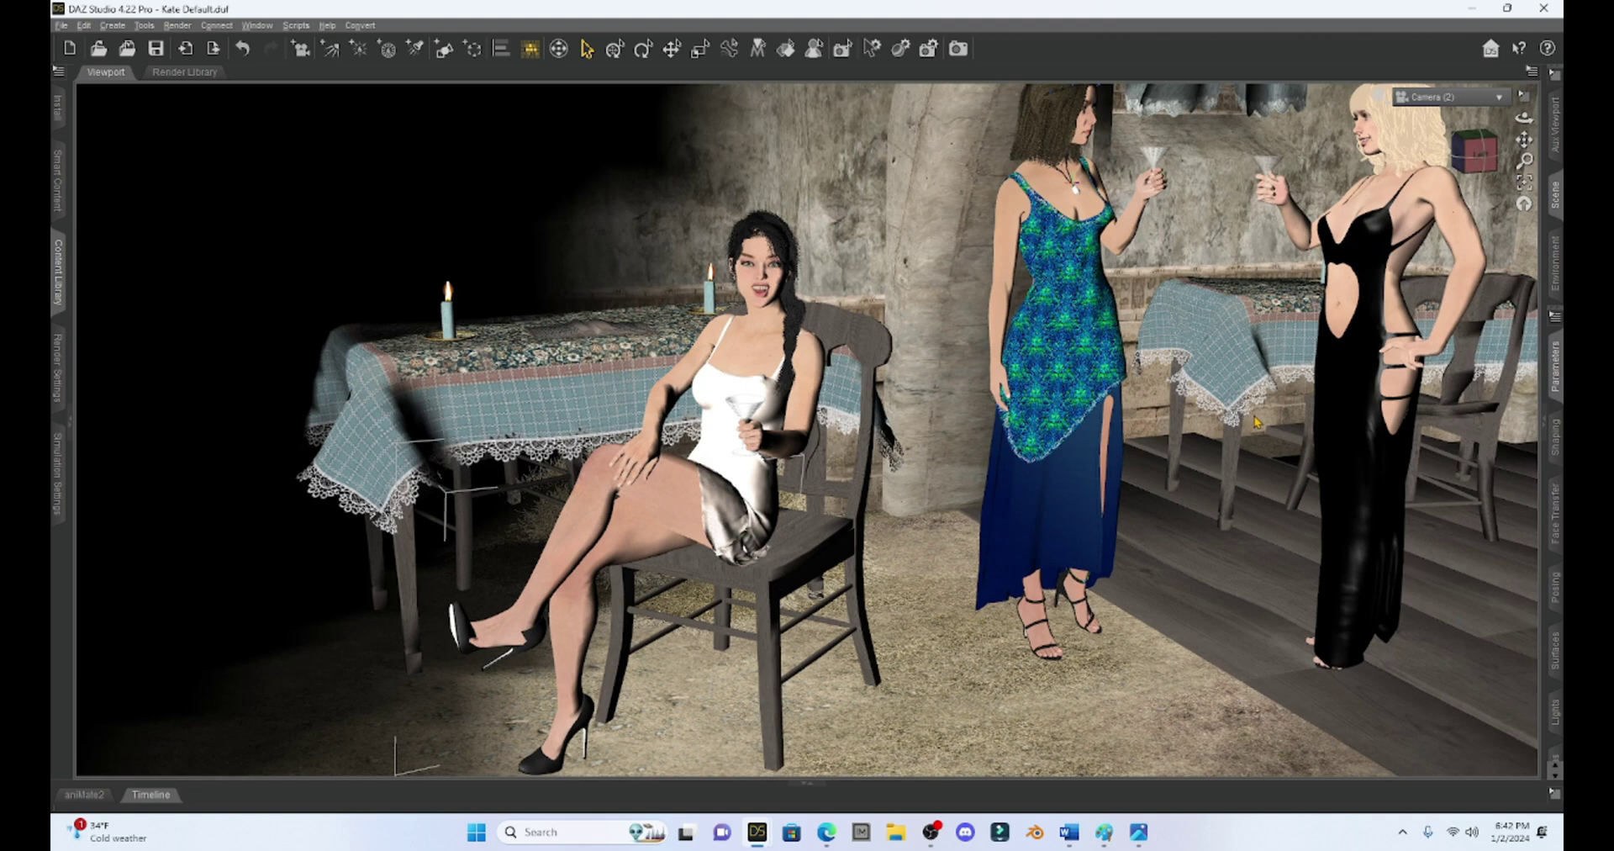
# - Render the scene and save it as Milica Shoes 2, with Milica Shoes 1 opened in GIMP
pyautogui.click(178, 25)
pyautogui.click(194, 51)
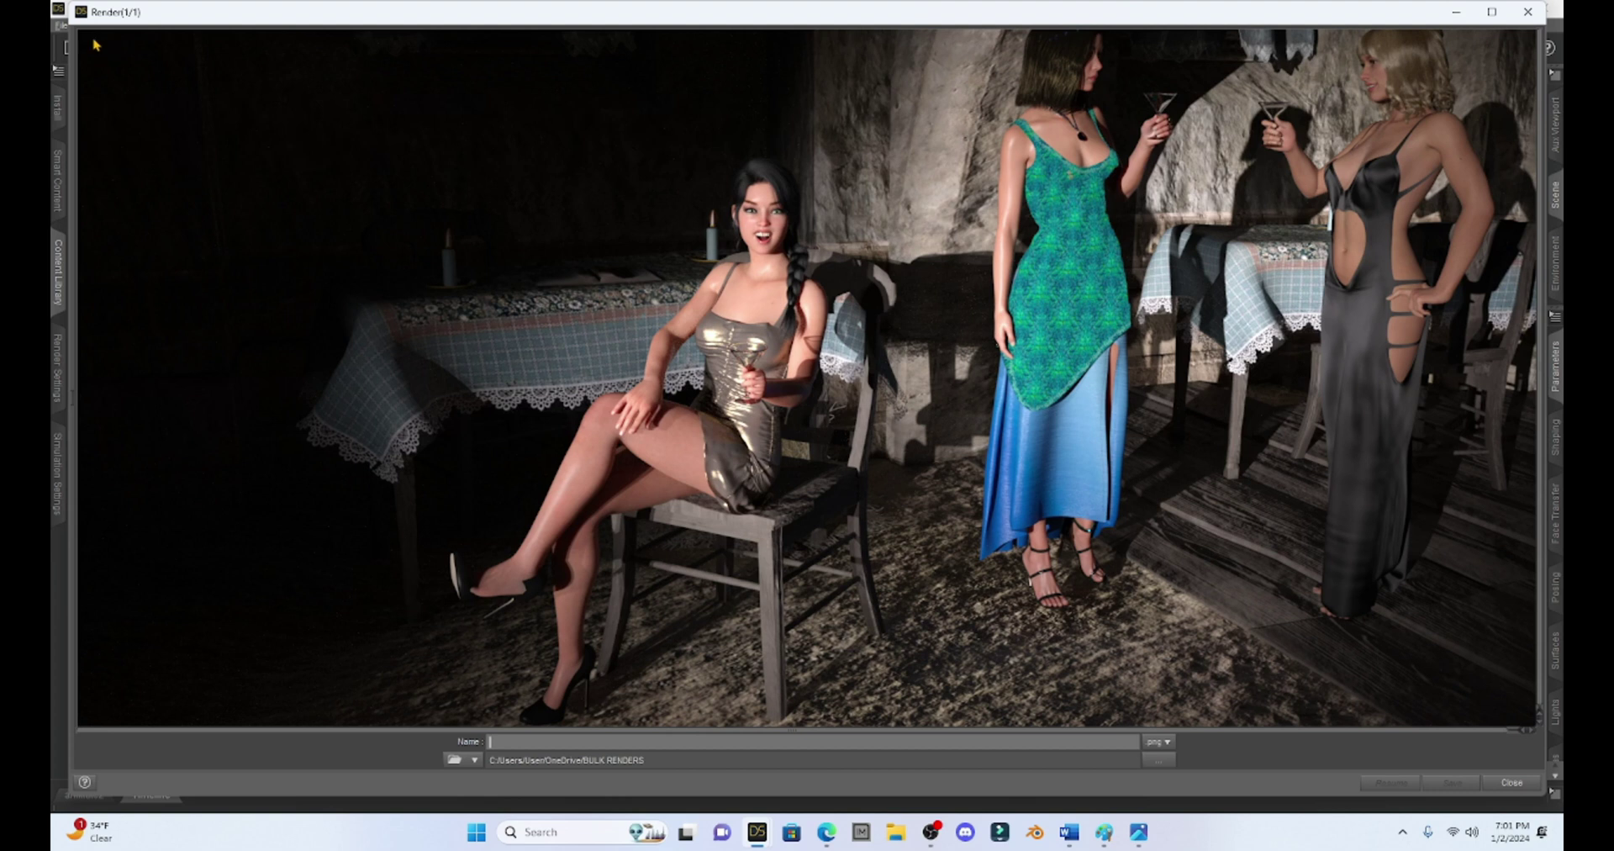
pyautogui.click(59, 26)
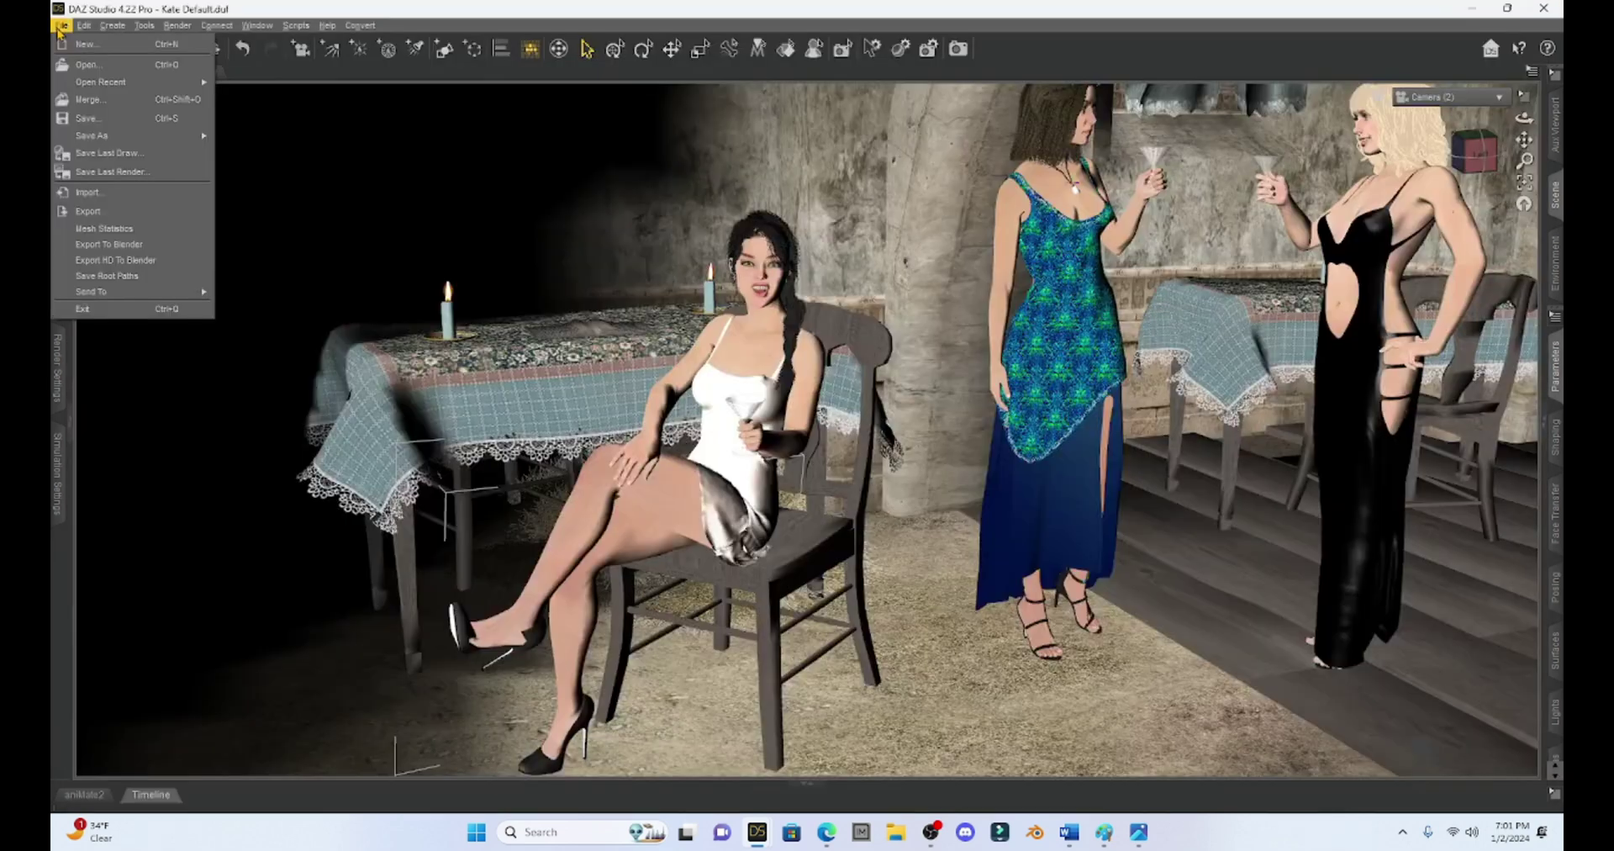
pyautogui.click(110, 178)
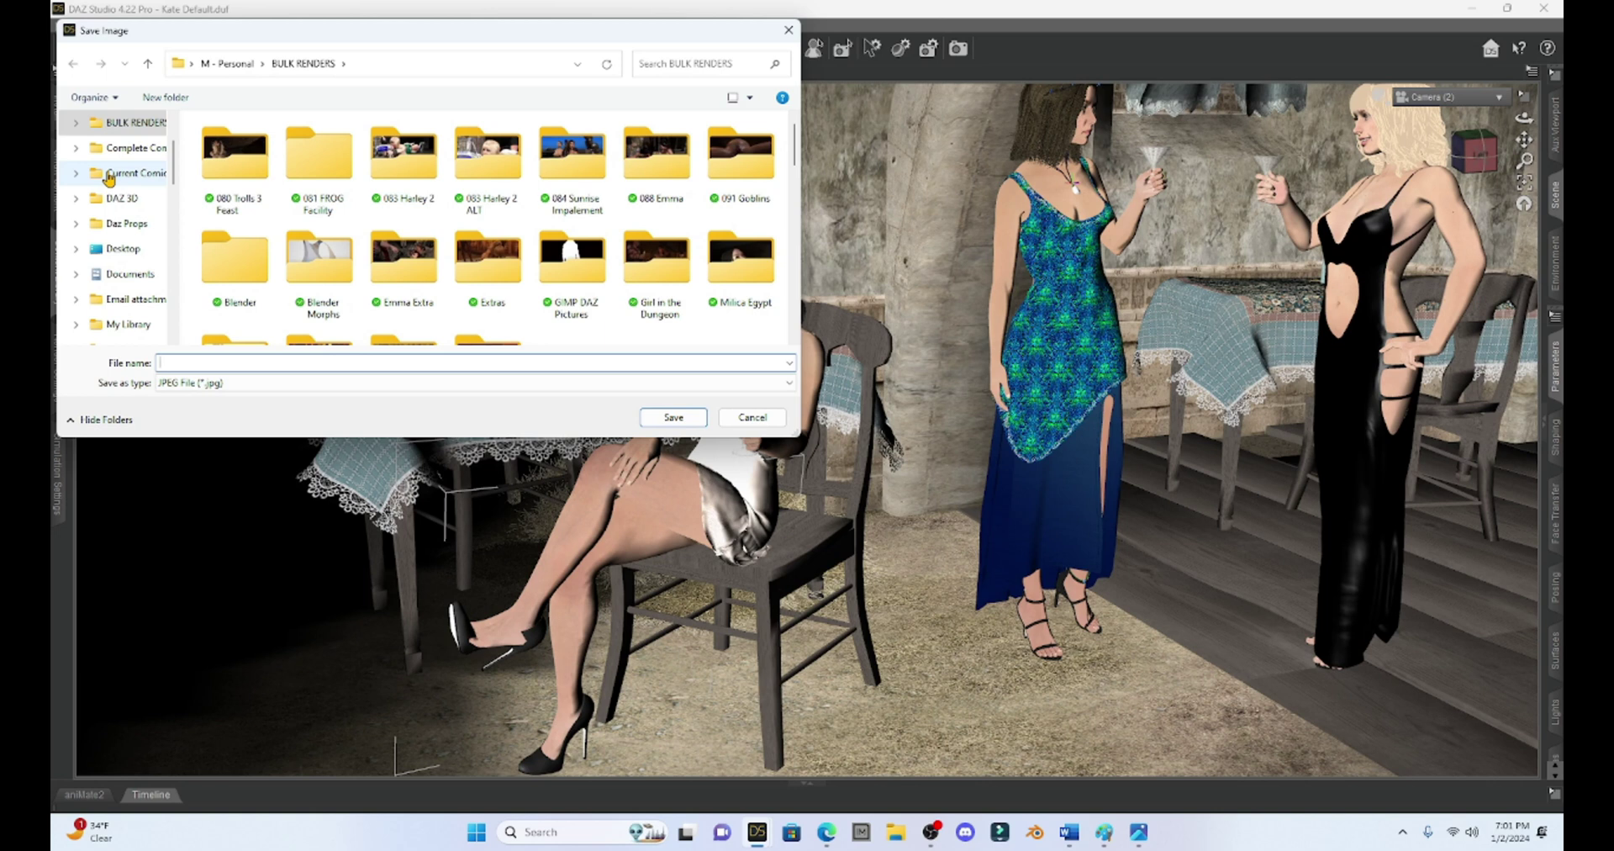
pyautogui.click(217, 363)
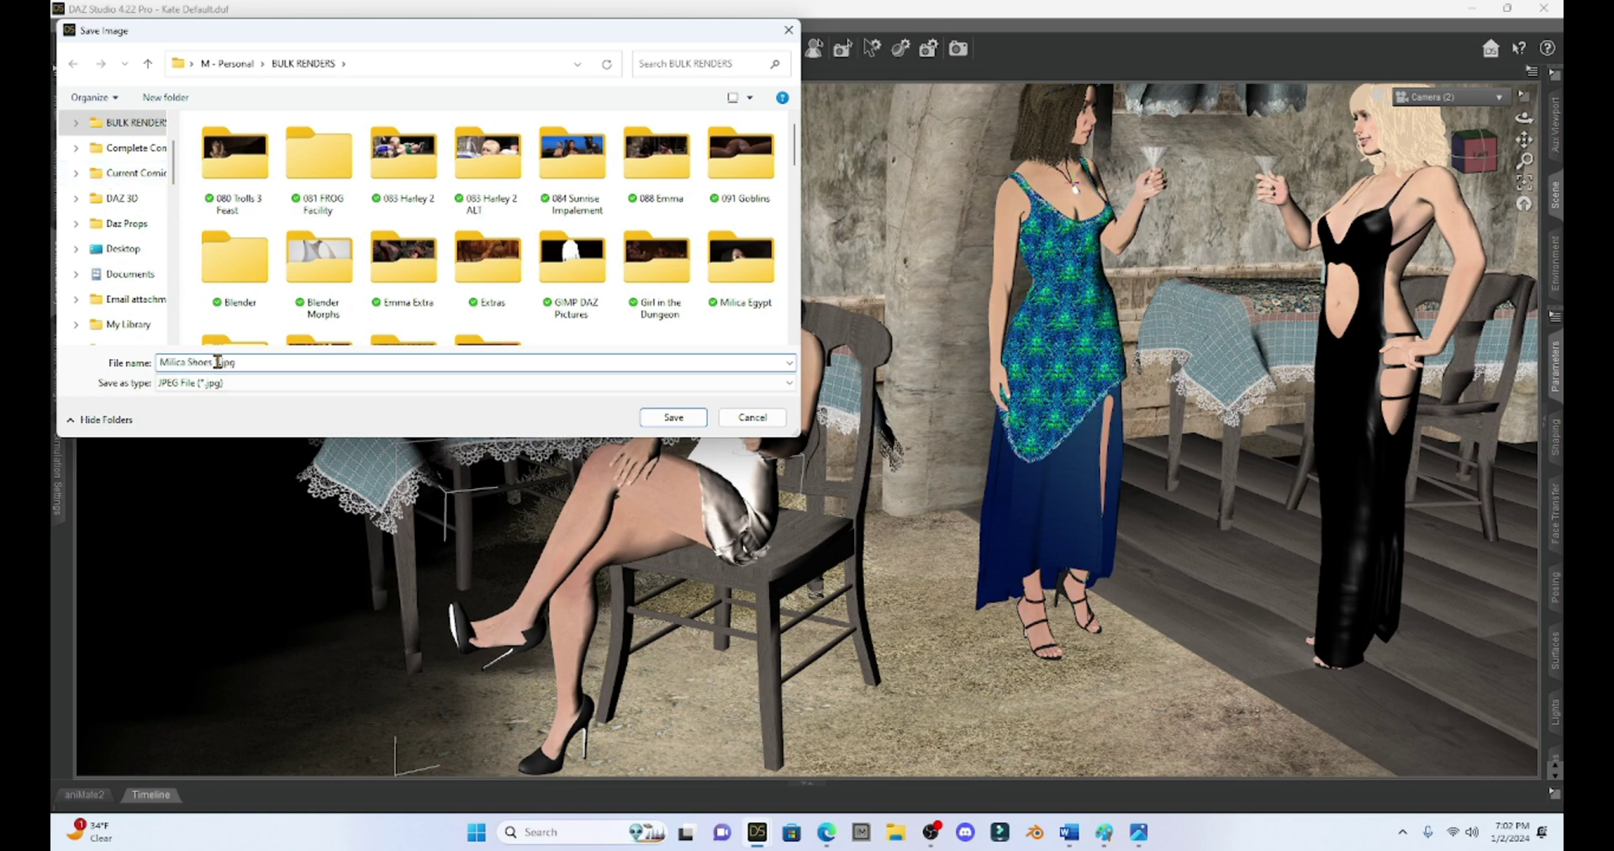
pyautogui.moveTo(732, 397)
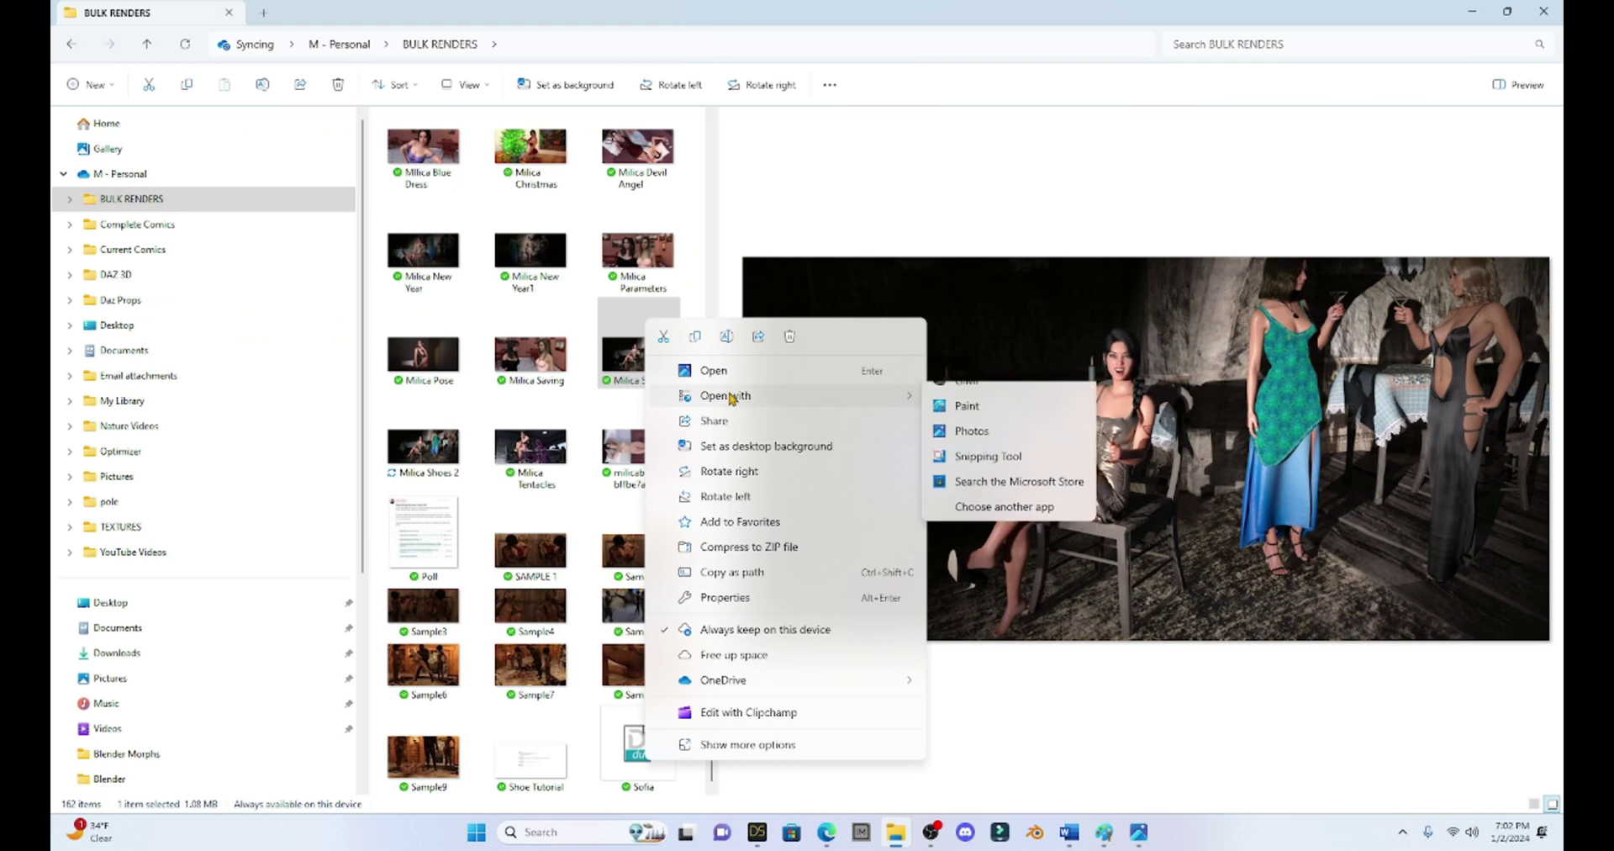
pyautogui.click(966, 401)
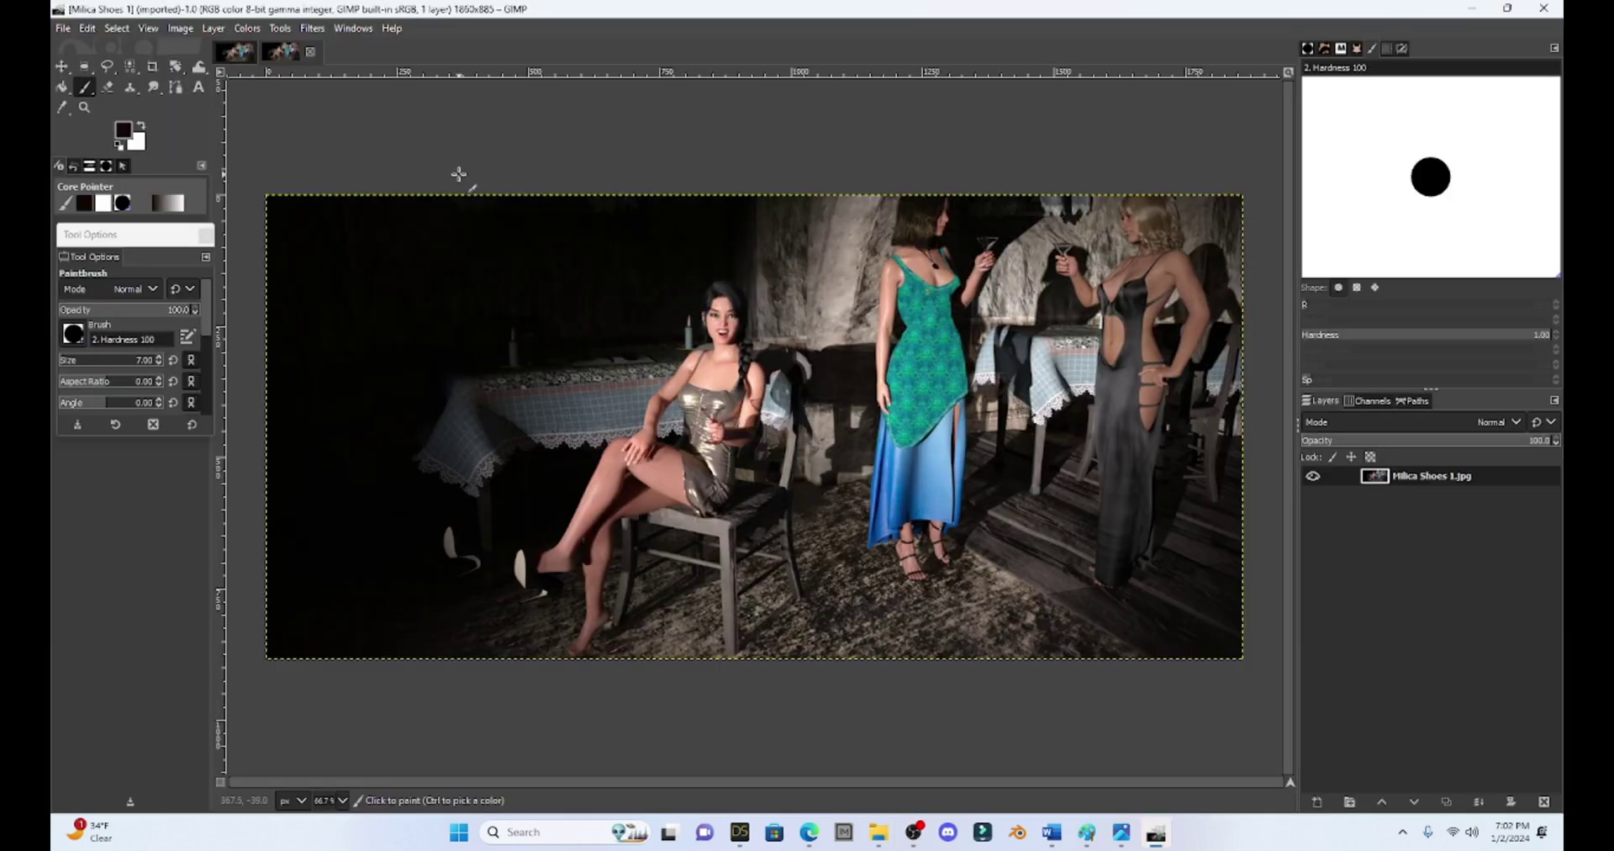
# - Flip between the Milica Shoes 2 and Milica Shoes 1 images to compare, ending on Milica Shoes 1
pyautogui.click(236, 52)
pyautogui.click(296, 54)
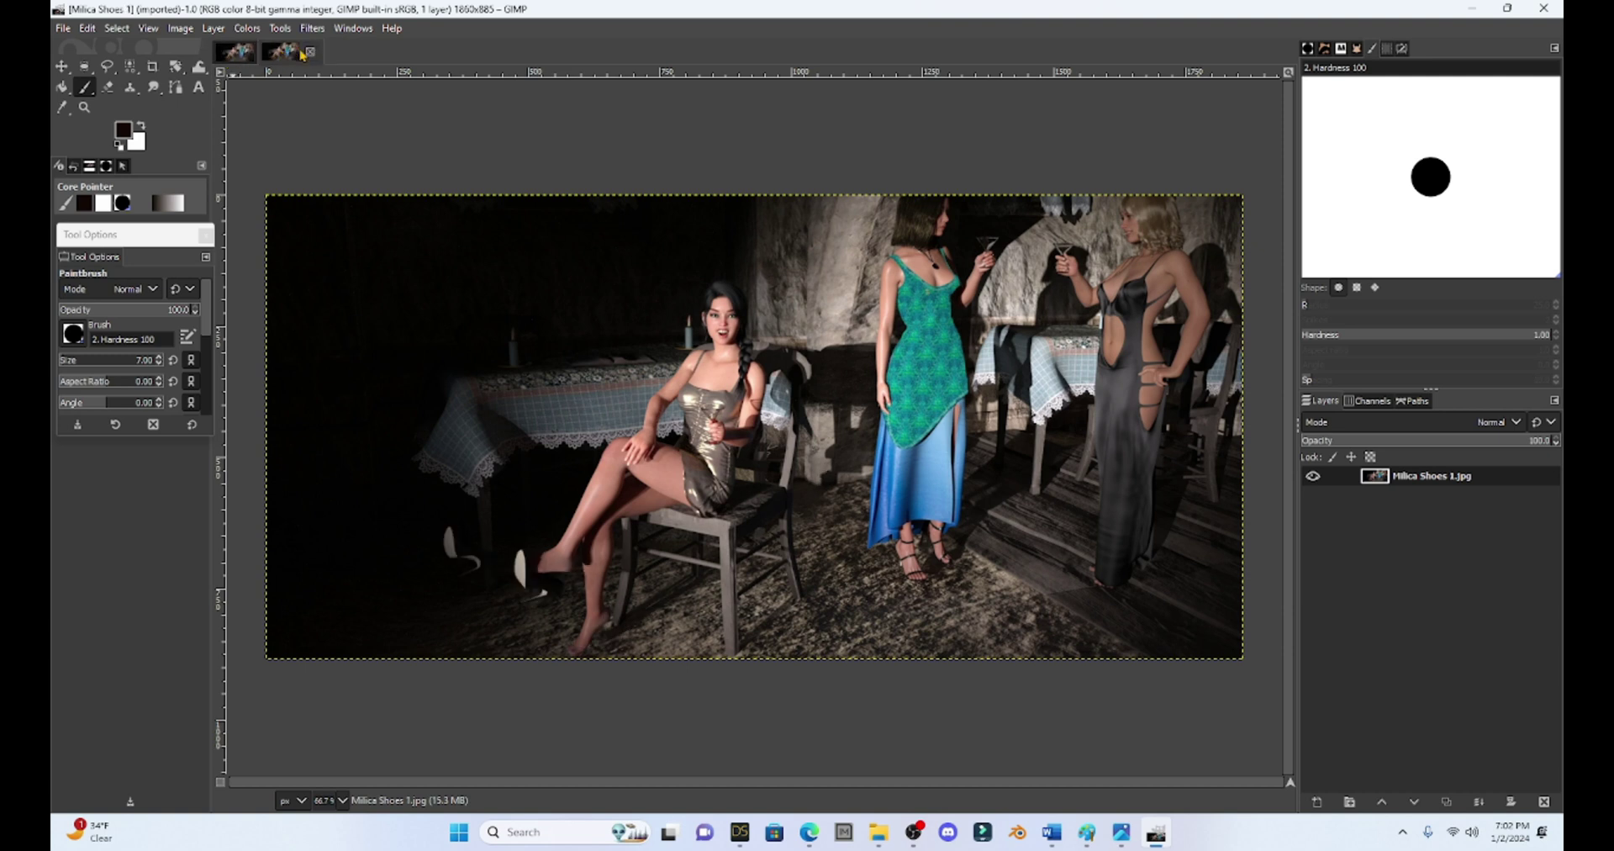
pyautogui.click(232, 54)
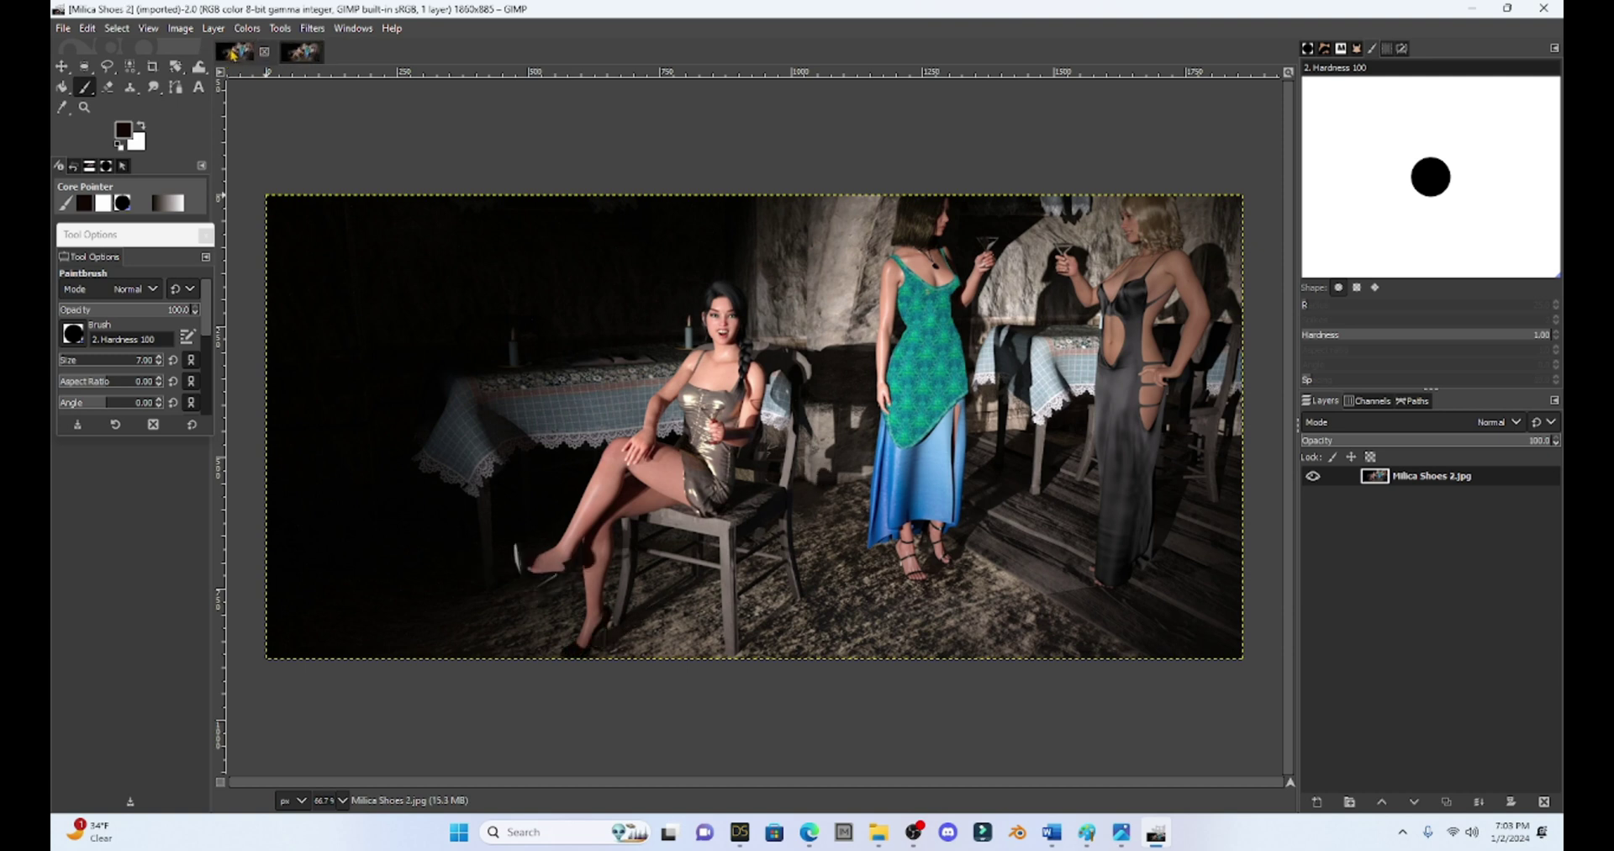
pyautogui.click(300, 56)
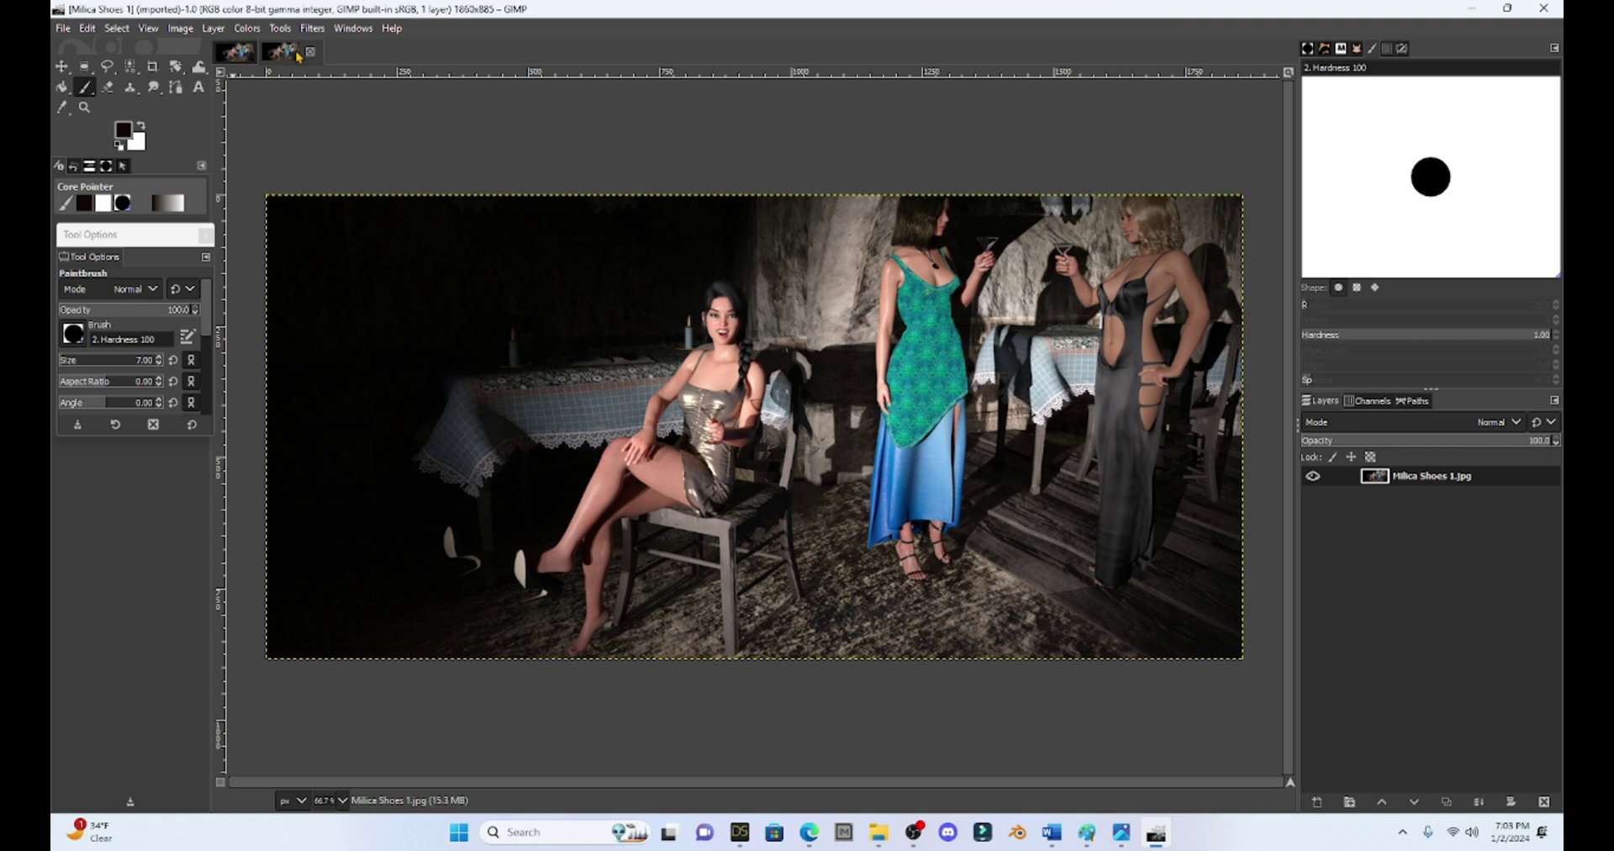
pyautogui.click(225, 62)
pyautogui.click(300, 52)
# - Zoom Milica Shoes 1 to 200% and scroll down to the legs
pyautogui.click(149, 32)
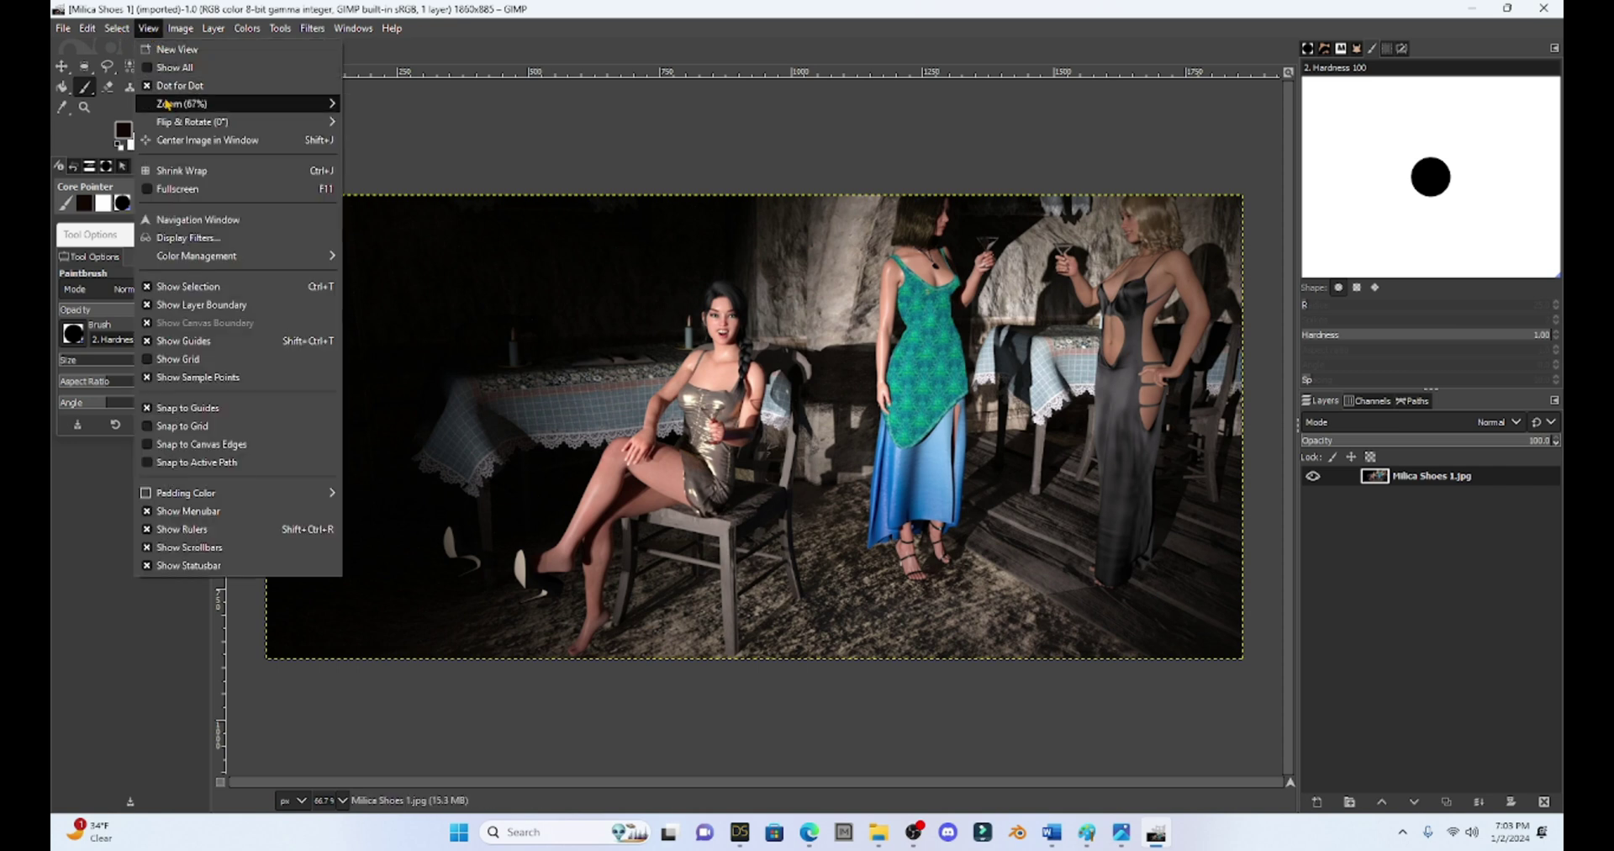
pyautogui.moveTo(169, 109)
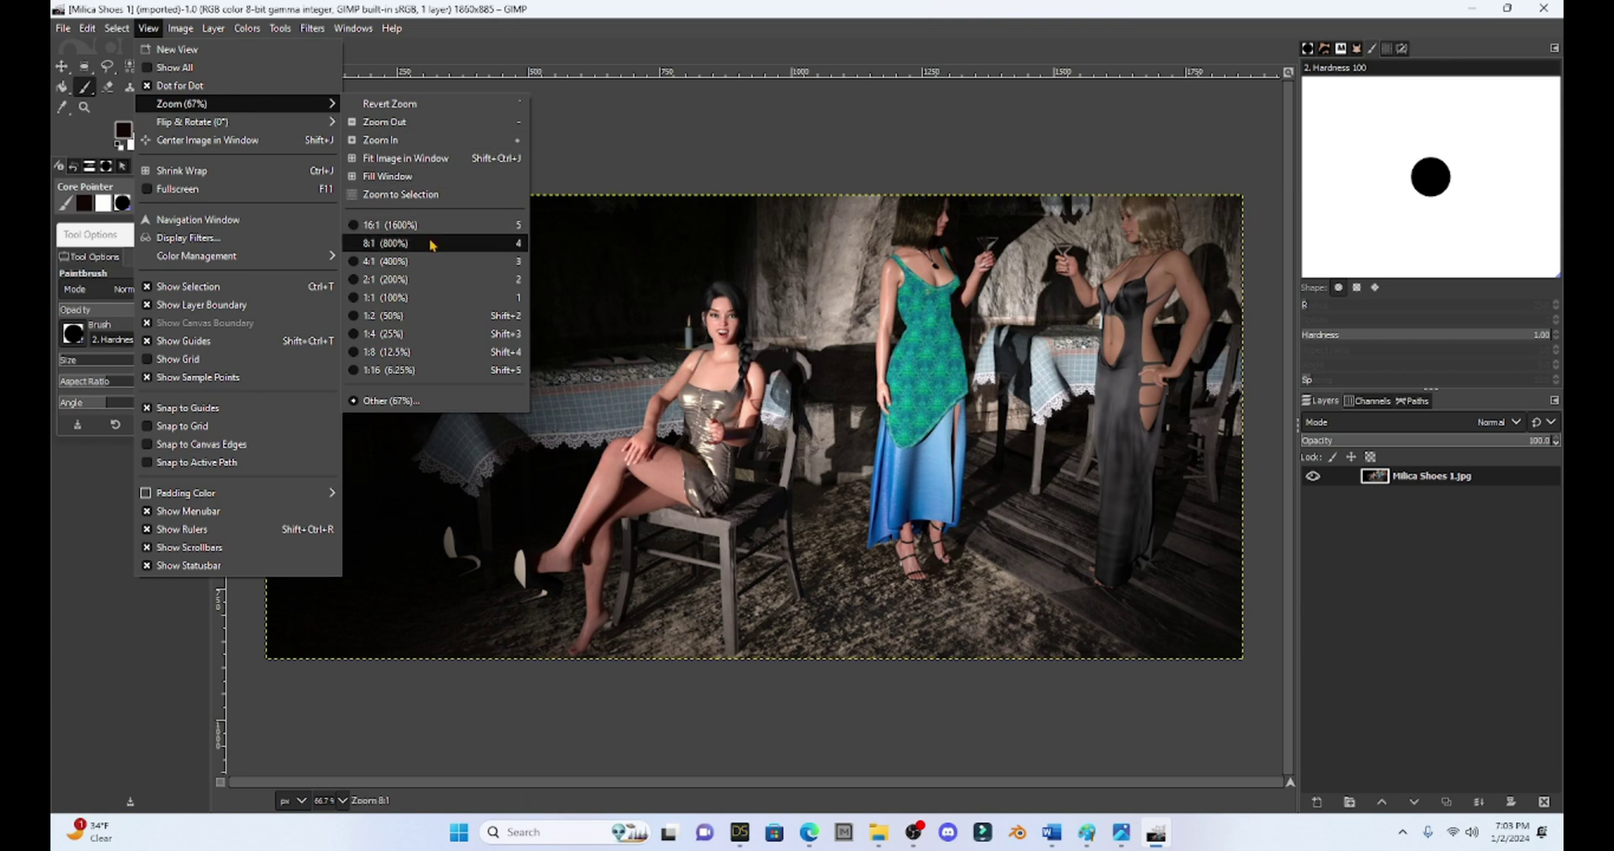
pyautogui.click(415, 289)
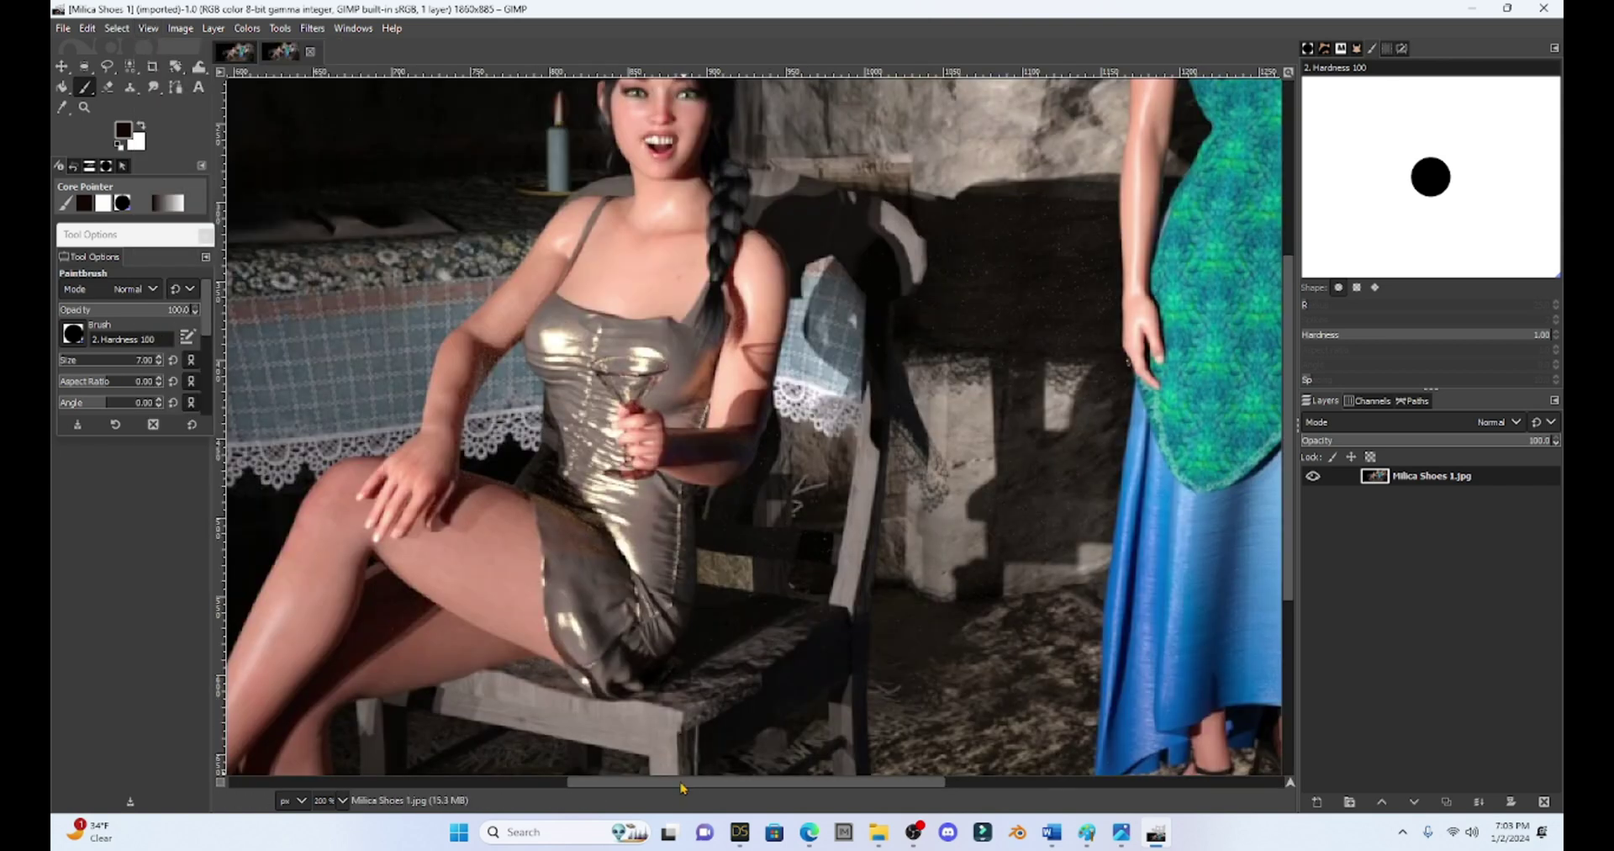
pyautogui.moveTo(681, 788); pyautogui.dragTo(525, 788)
pyautogui.scroll(-5, 460, 488)
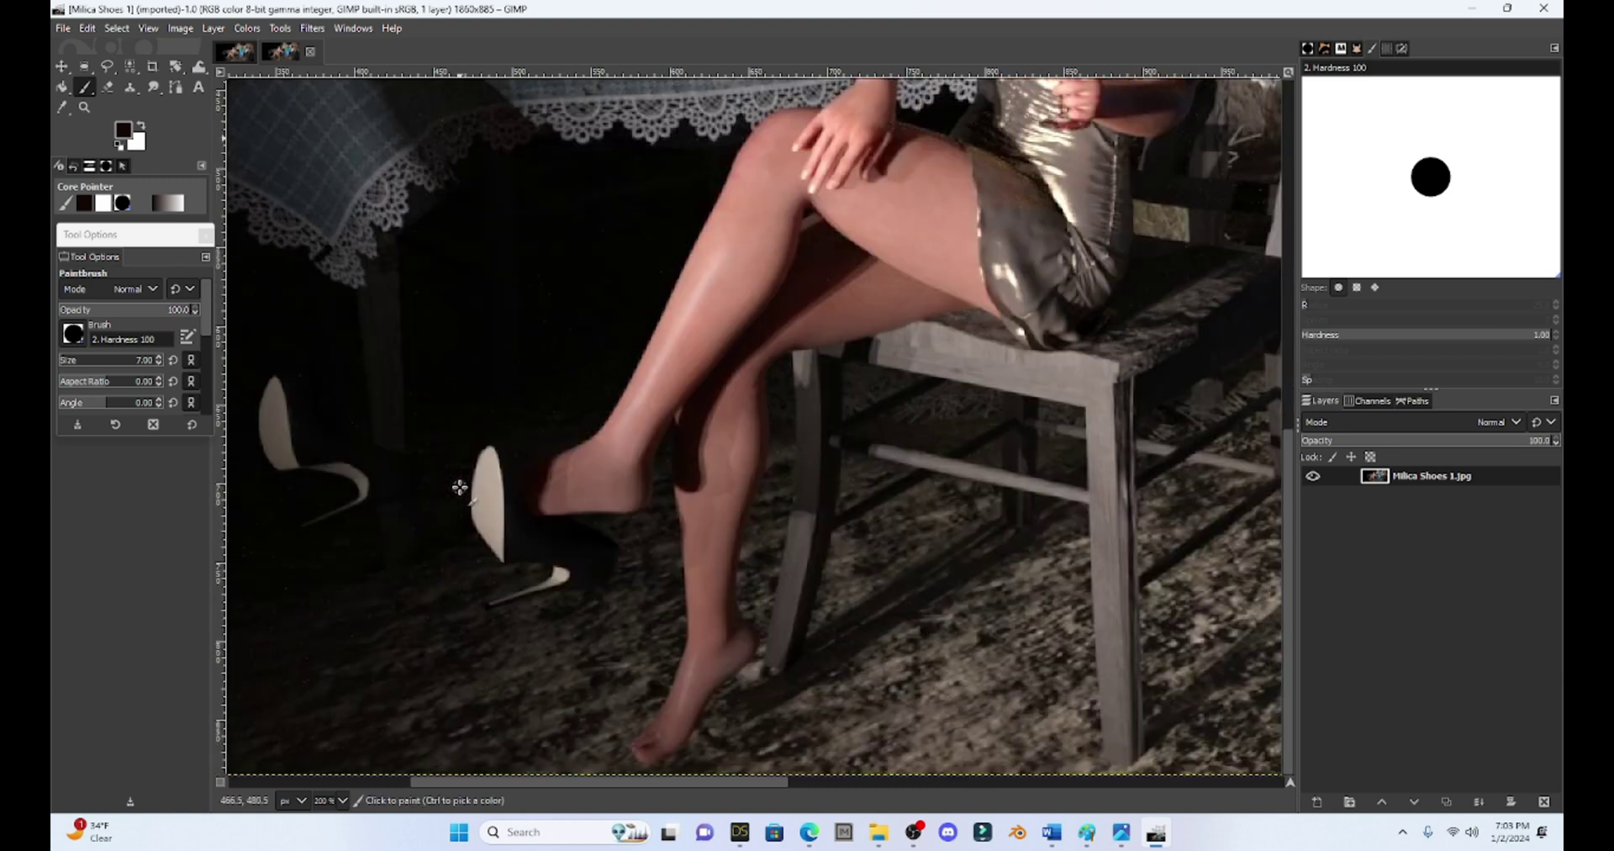
pyautogui.moveTo(656, 788); pyautogui.dragTo(600, 789)
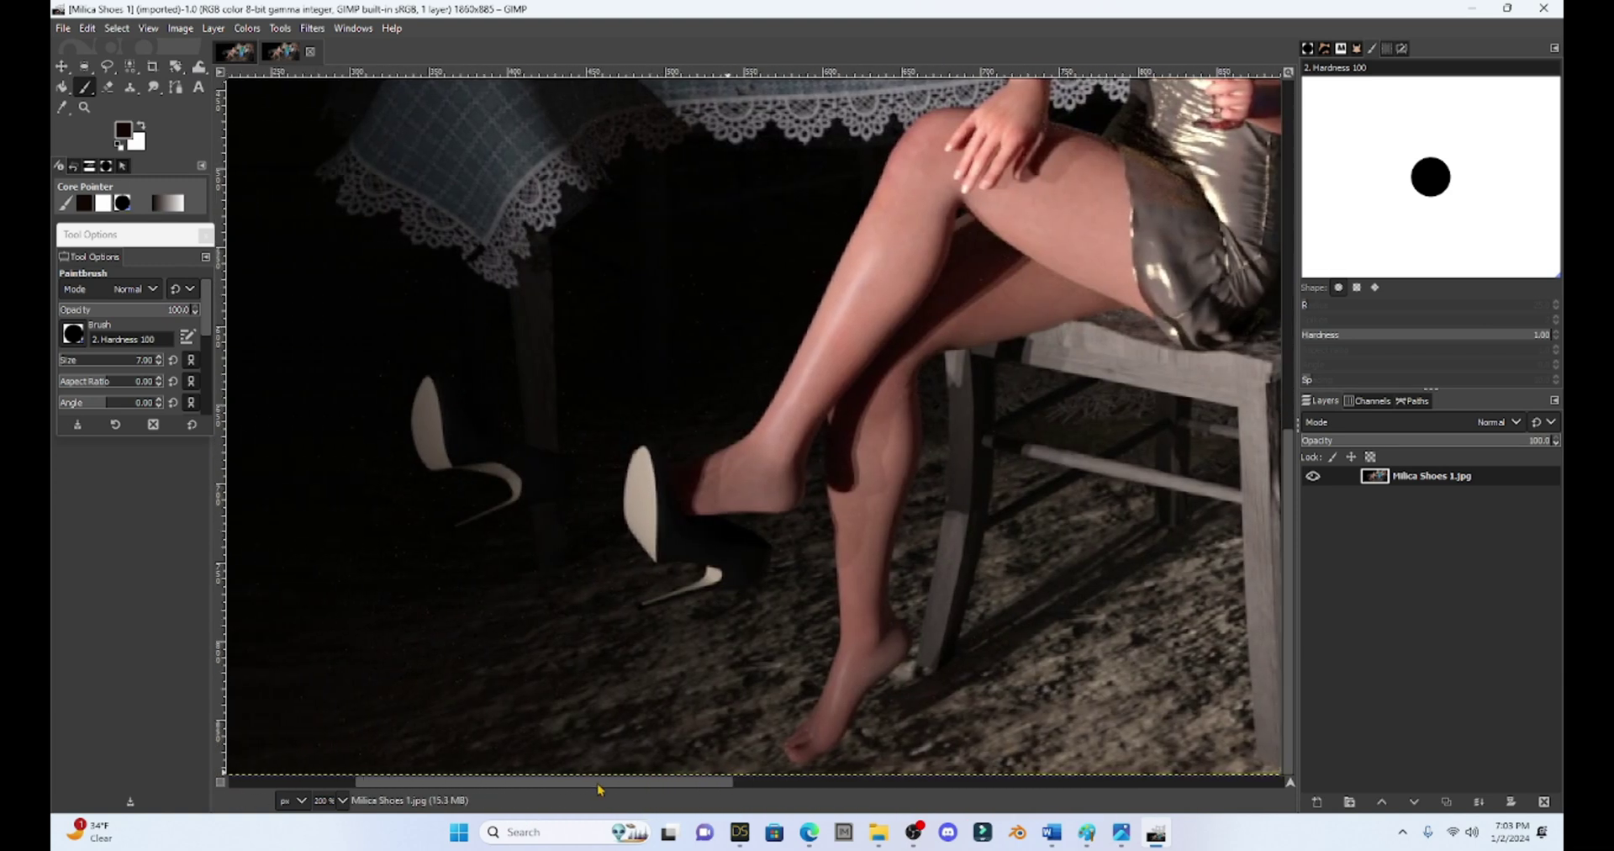
# - On Milica Shoes 2, zoom to 200% and scroll down to the legs and heels
pyautogui.click(238, 54)
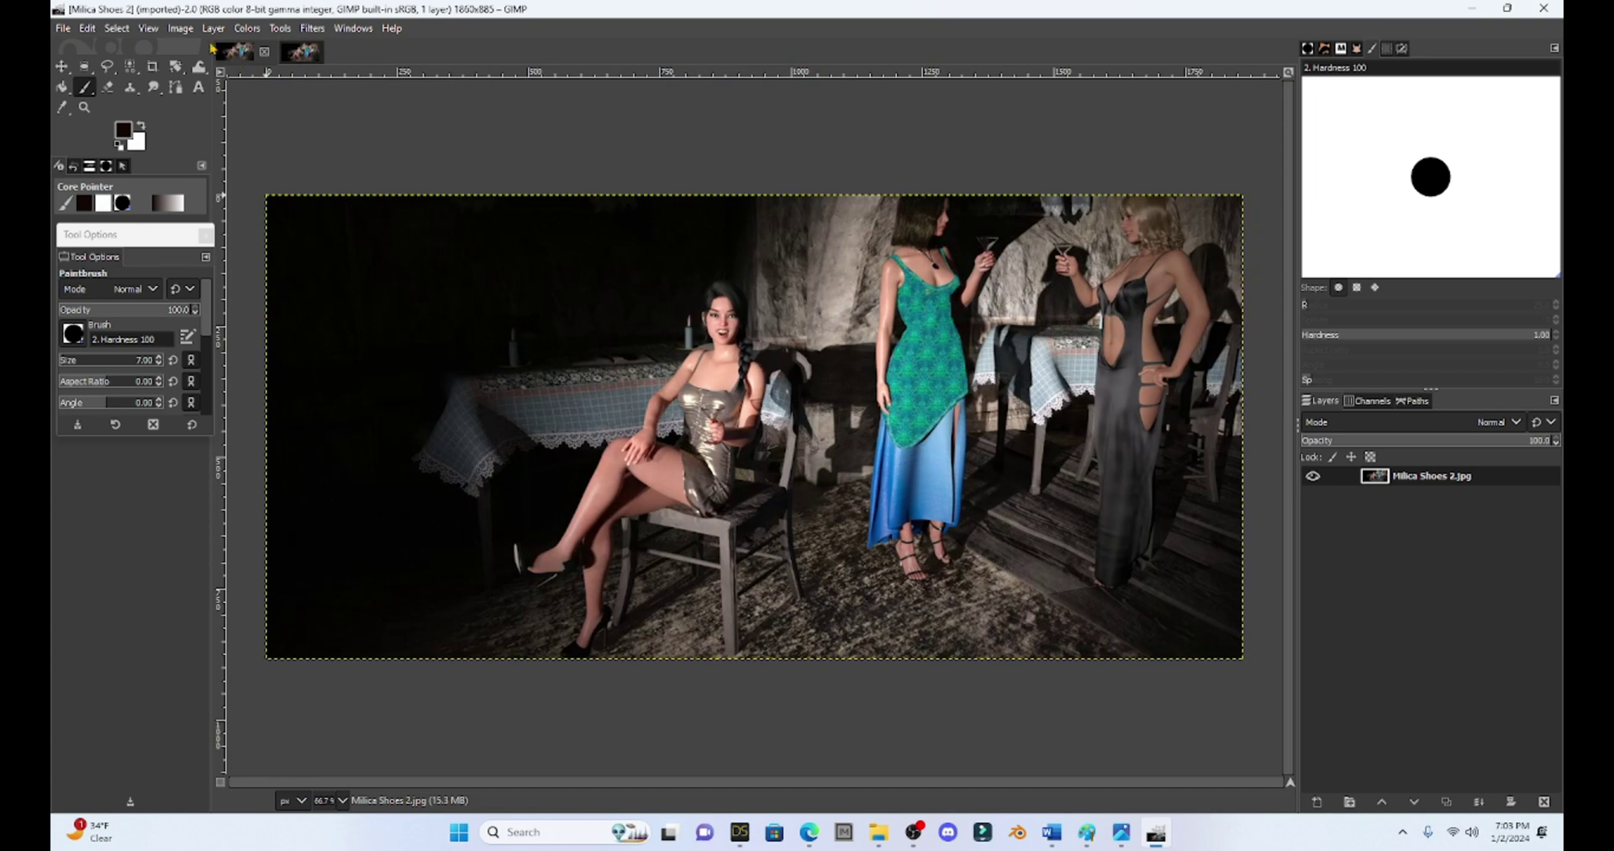
pyautogui.click(148, 29)
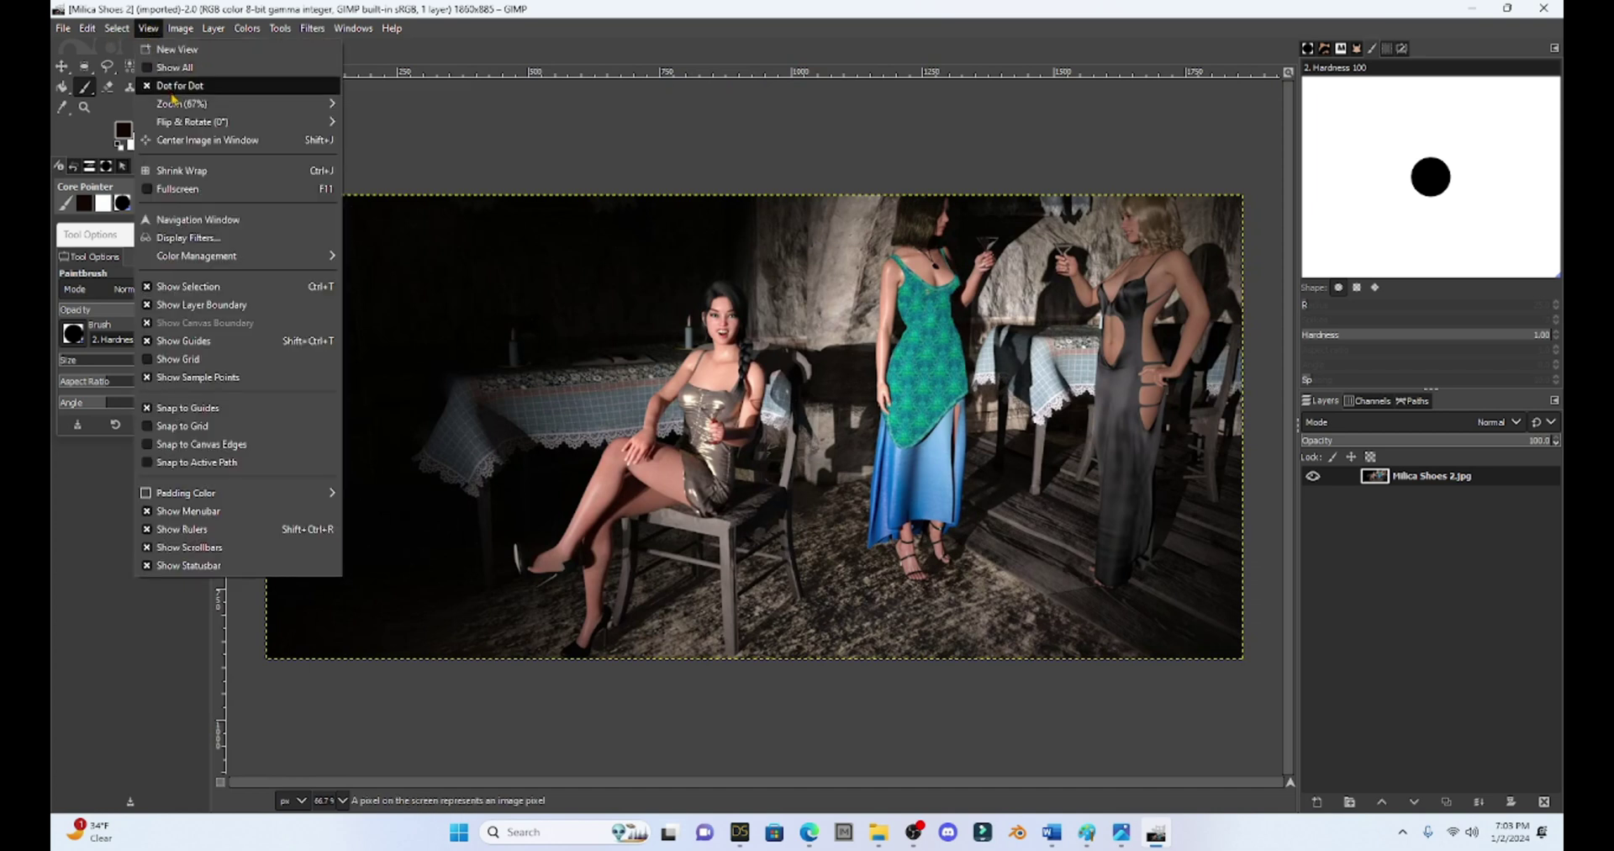
pyautogui.moveTo(178, 106)
pyautogui.click(421, 279)
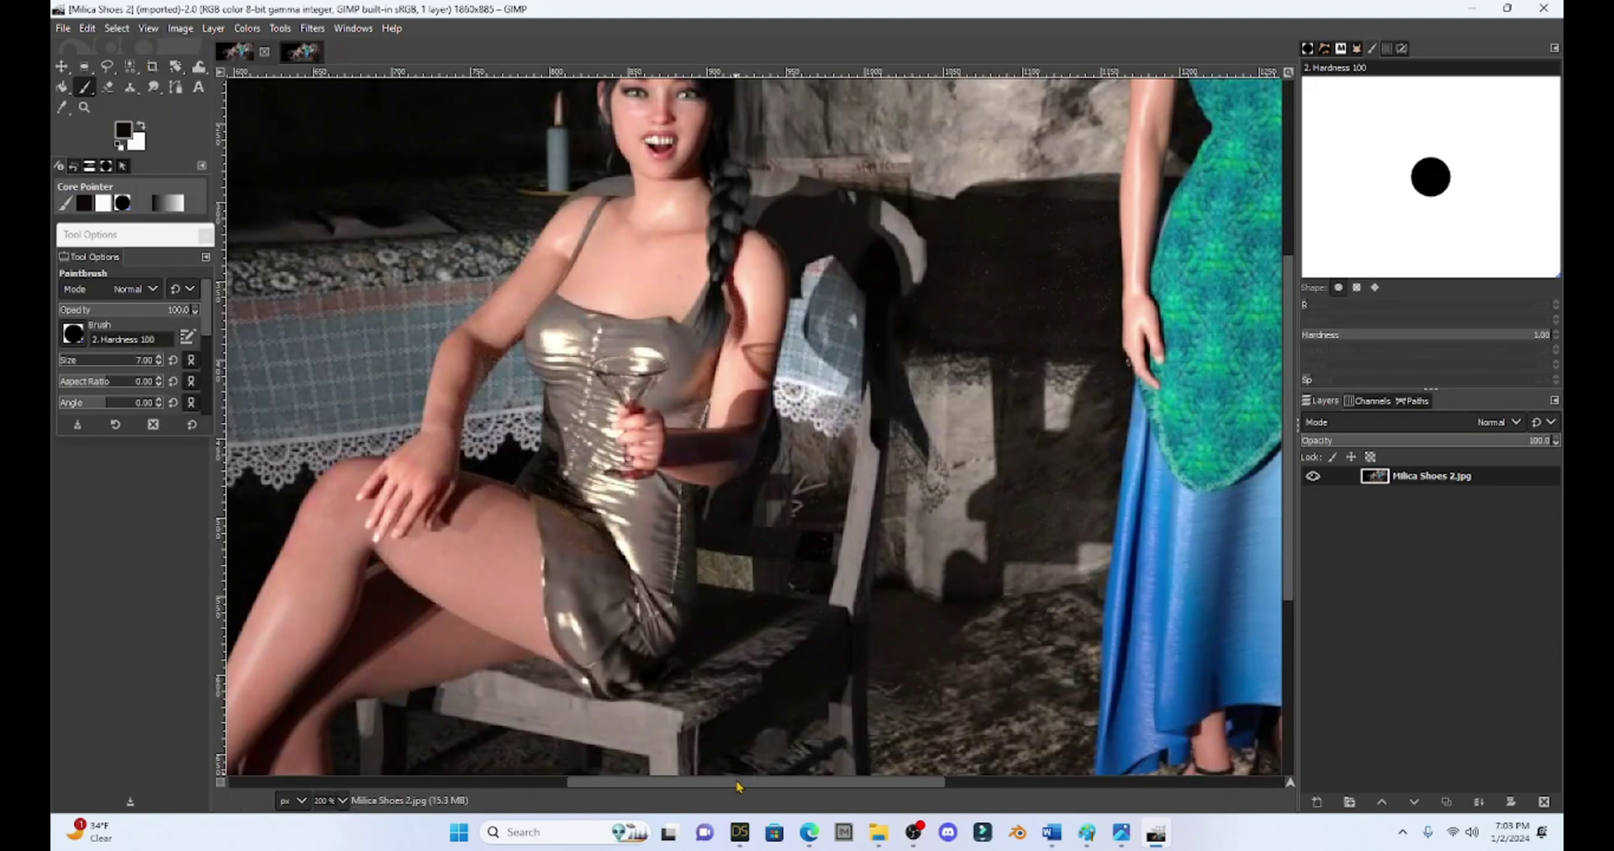
pyautogui.moveTo(739, 782); pyautogui.dragTo(599, 800)
pyautogui.scroll(-5, 605, 512)
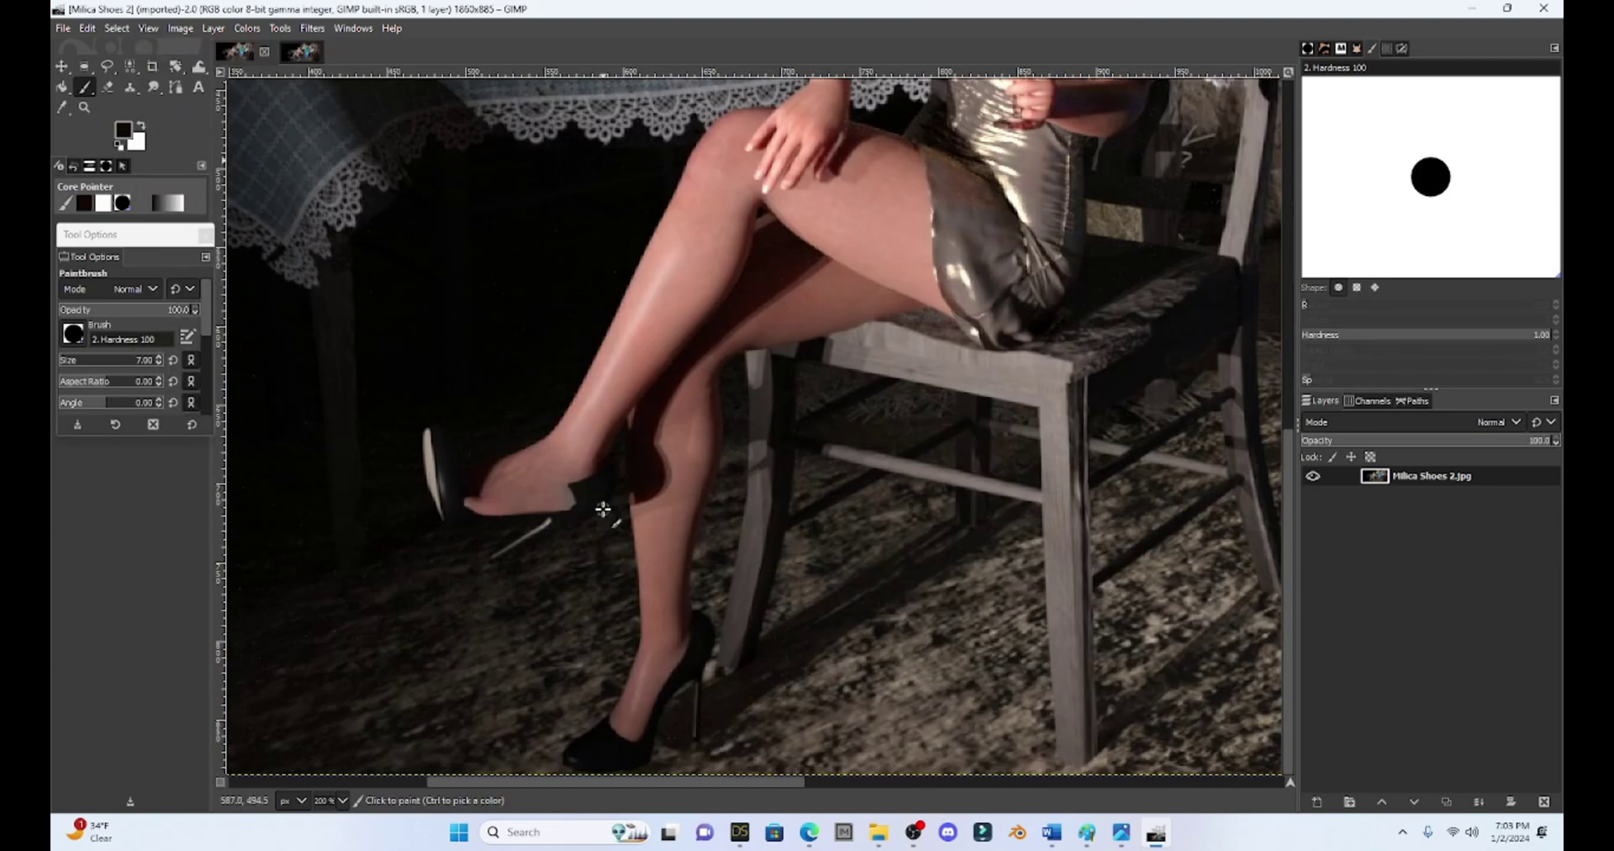
pyautogui.moveTo(778, 782); pyautogui.dragTo(705, 790)
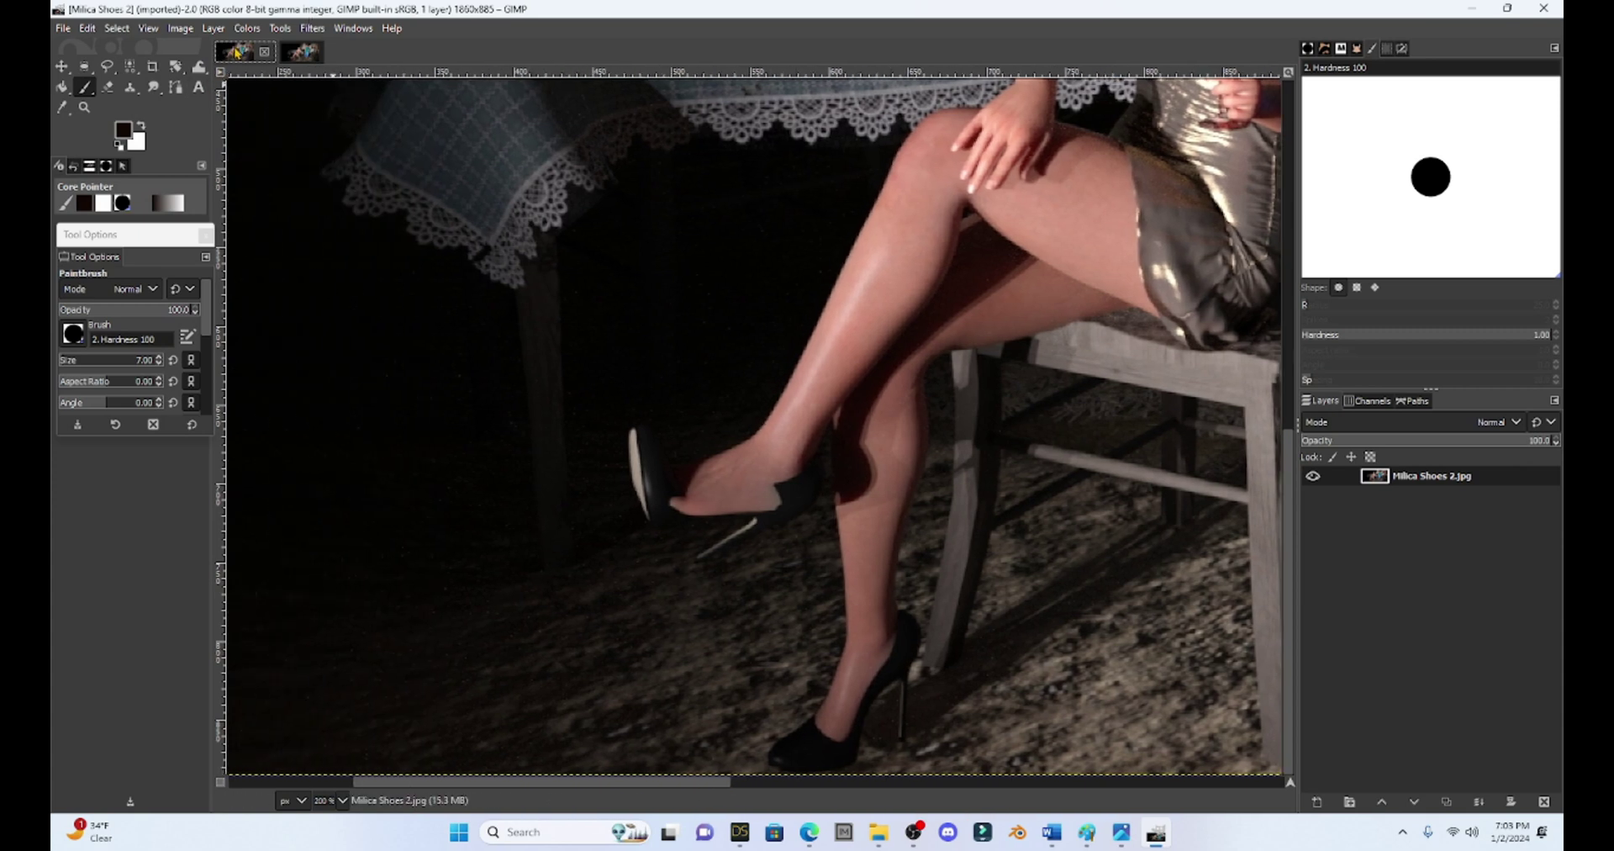
# - Compare the two images back and forth, ending on Milica Shoes 2
pyautogui.click(286, 54)
pyautogui.click(236, 59)
pyautogui.click(273, 54)
pyautogui.click(243, 56)
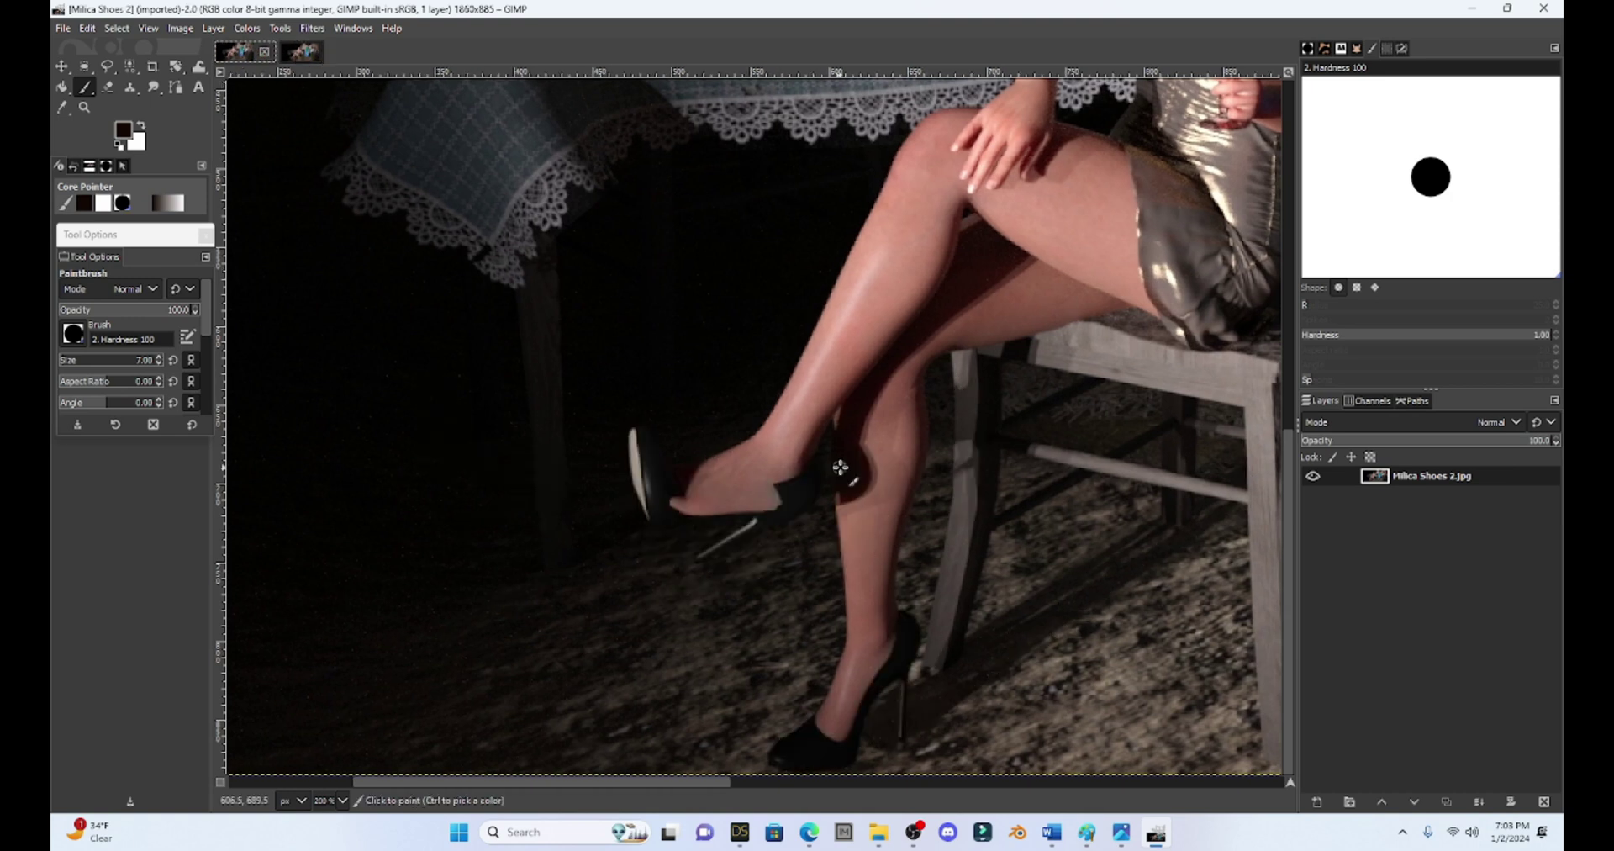
# - On Milica Shoes 1, lasso the raised leg and dangling shoe with Free Select and copy it
pyautogui.click(303, 54)
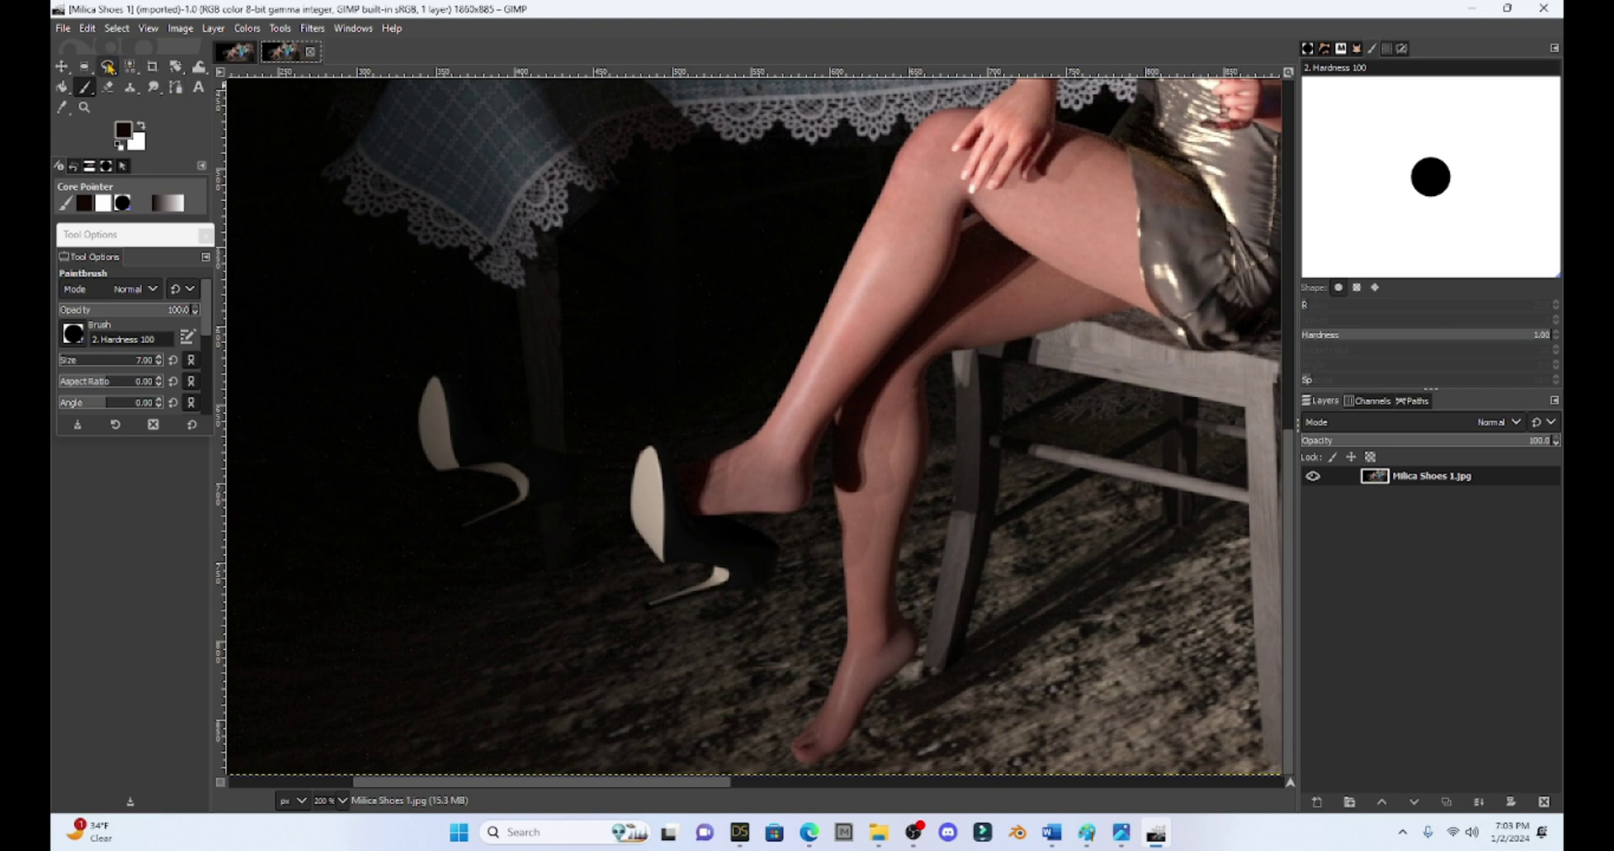
pyautogui.click(108, 66)
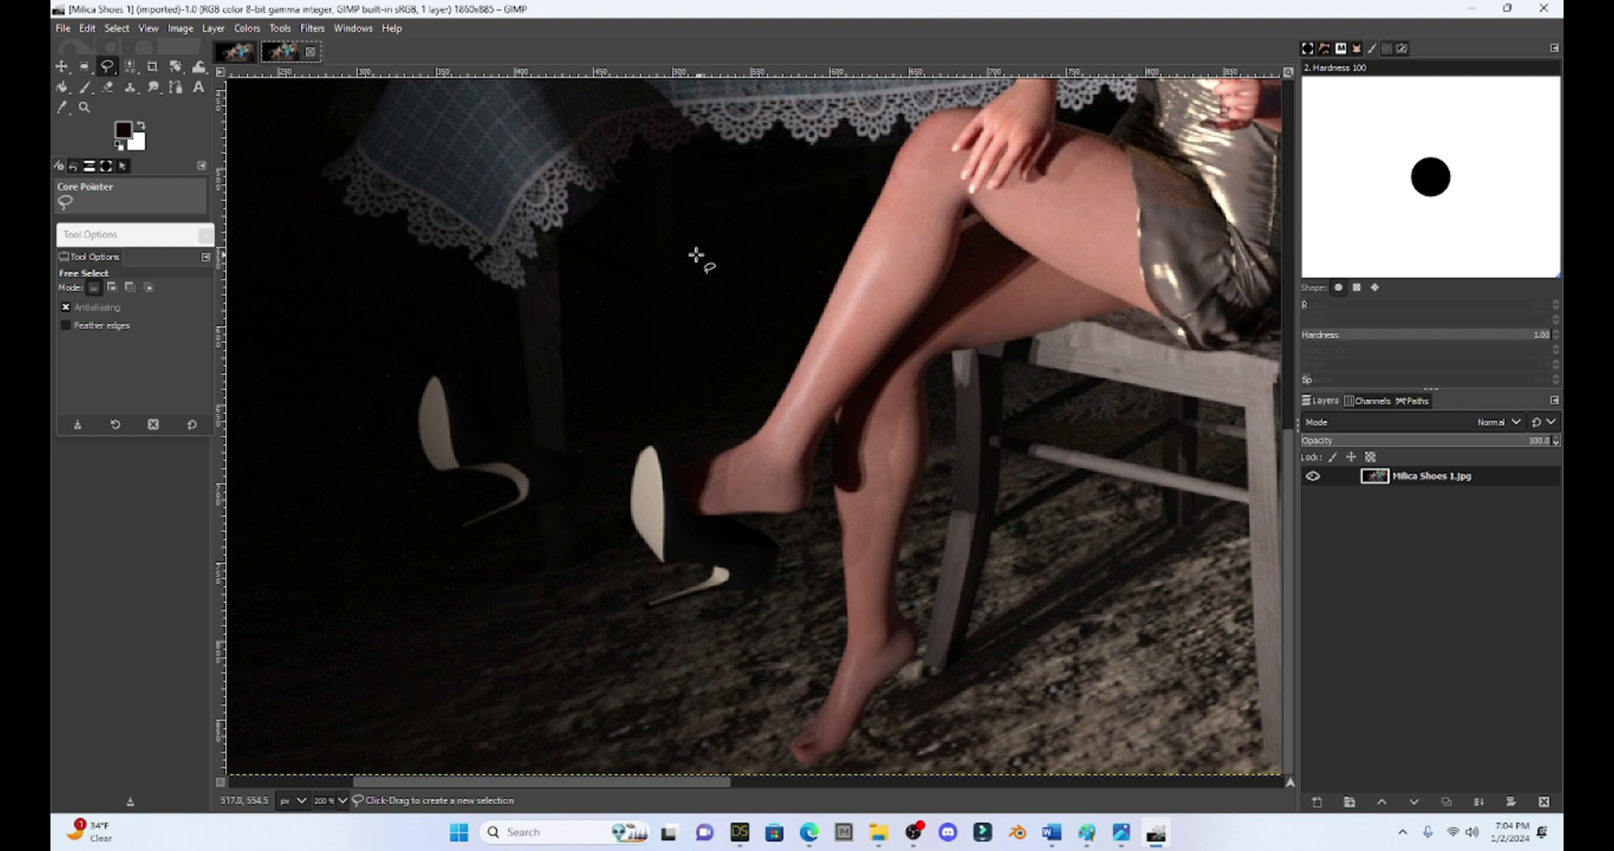
pyautogui.moveTo(705, 280); pyautogui.dragTo(574, 495)
pyautogui.moveTo(569, 526)
pyautogui.mouseDown()
pyautogui.moveTo(573, 582)
pyautogui.moveTo(604, 639)
pyautogui.moveTo(702, 632)
pyautogui.moveTo(1044, 458)
pyautogui.moveTo(1080, 416)
pyautogui.moveTo(1115, 290)
pyautogui.moveTo(1063, 181)
pyautogui.moveTo(948, 131)
pyautogui.moveTo(792, 254)
pyautogui.moveTo(704, 283)
pyautogui.mouseUp()
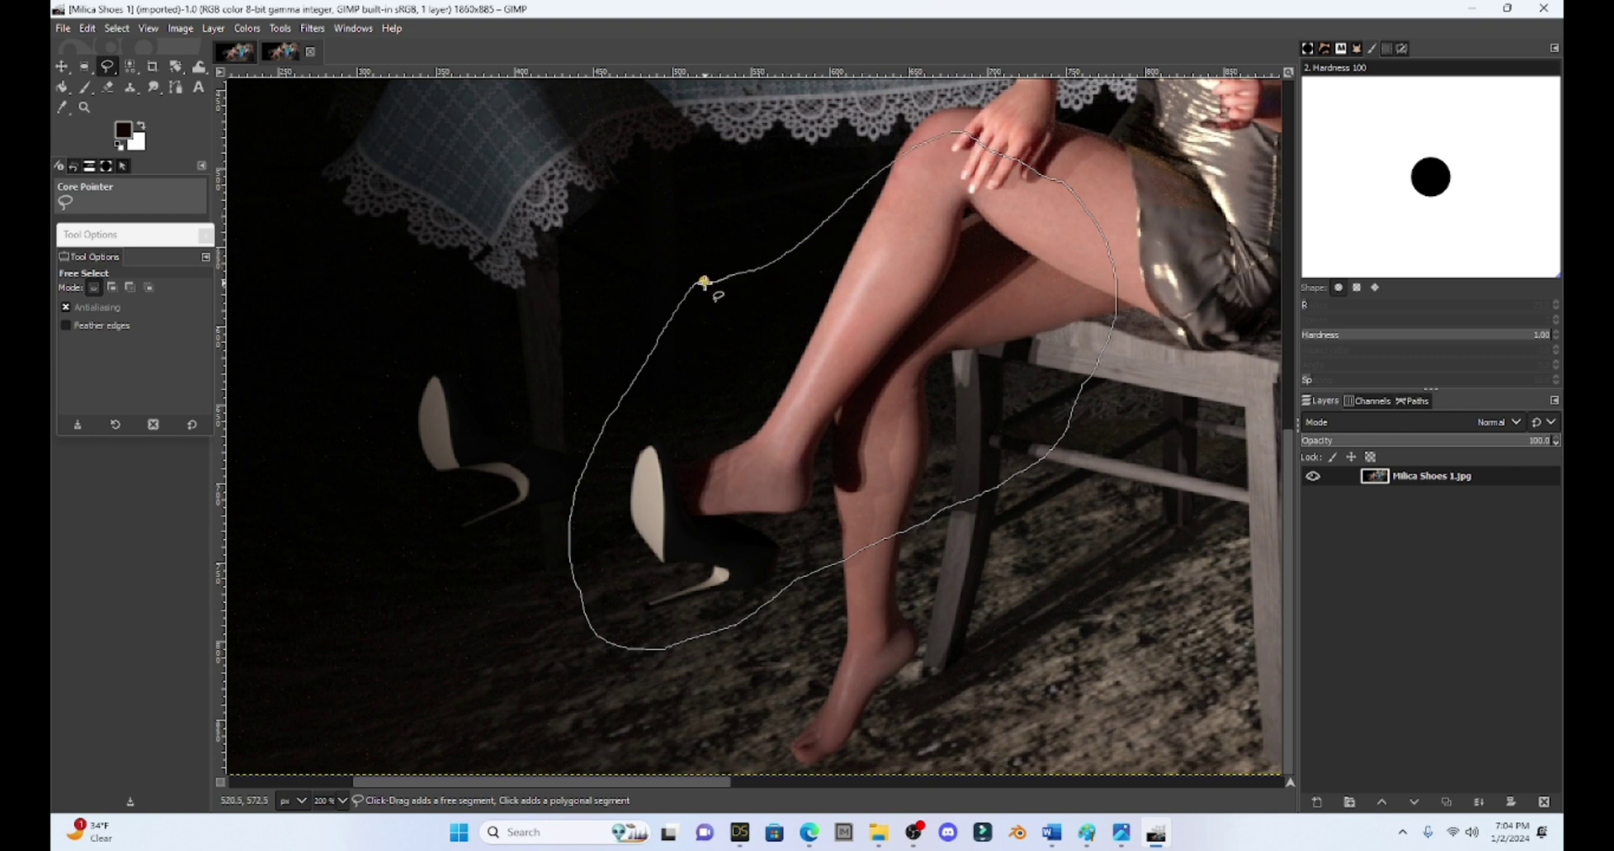
pyautogui.press('Return')
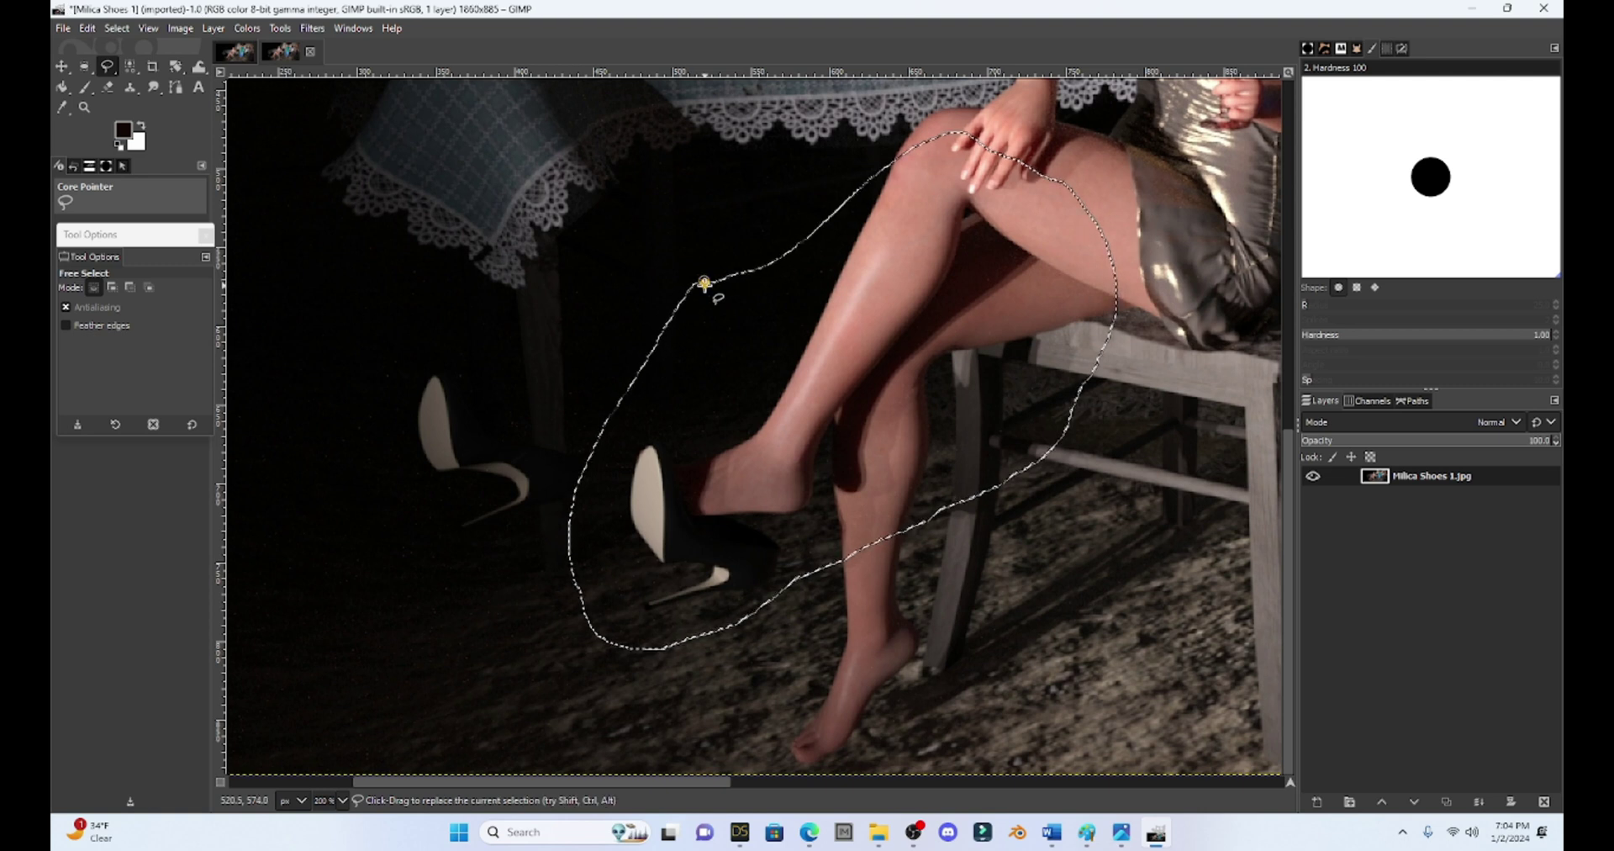
pyautogui.hotkey('ctrl', 'c')
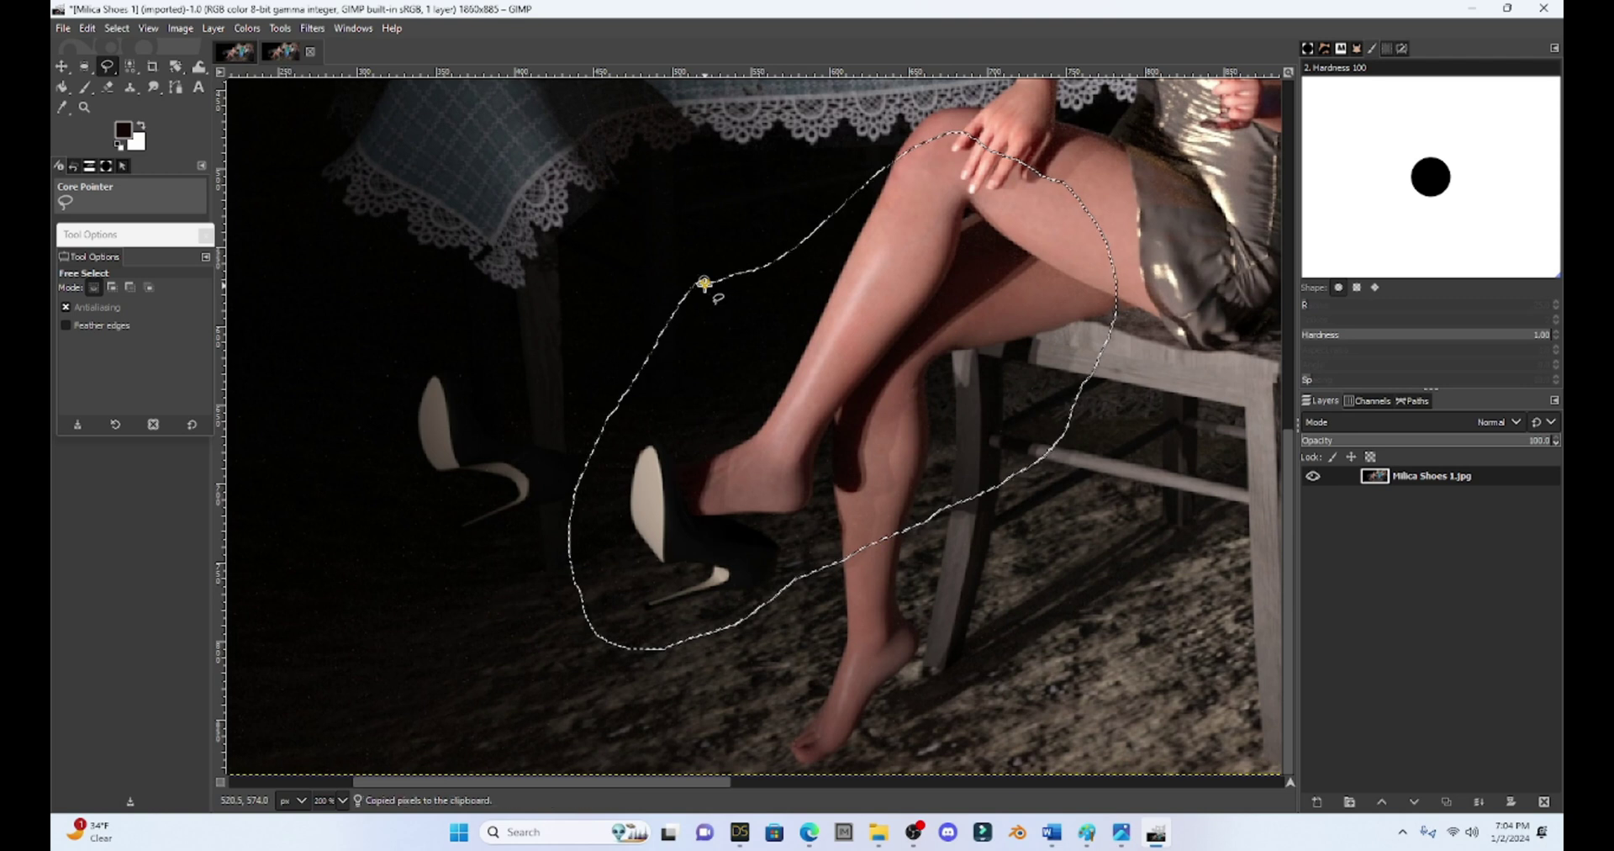
# - Paste the copied leg into Milica Shoes 2, align it over the original leg, and anchor it
pyautogui.click(238, 53)
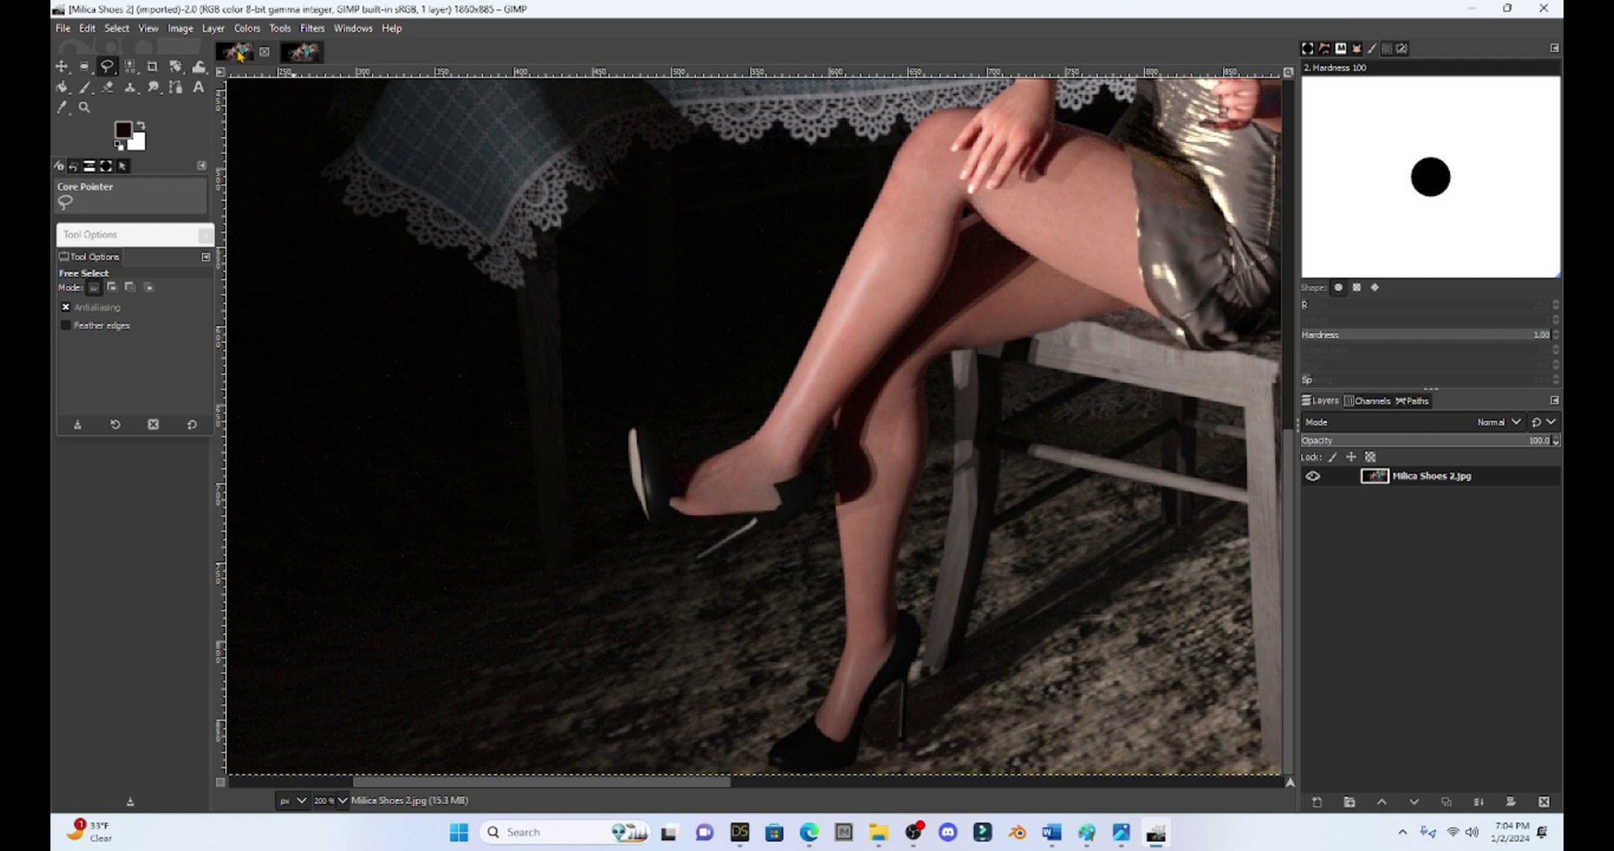
pyautogui.press('ctrl')
pyautogui.hotkey('ctrl', 'v')
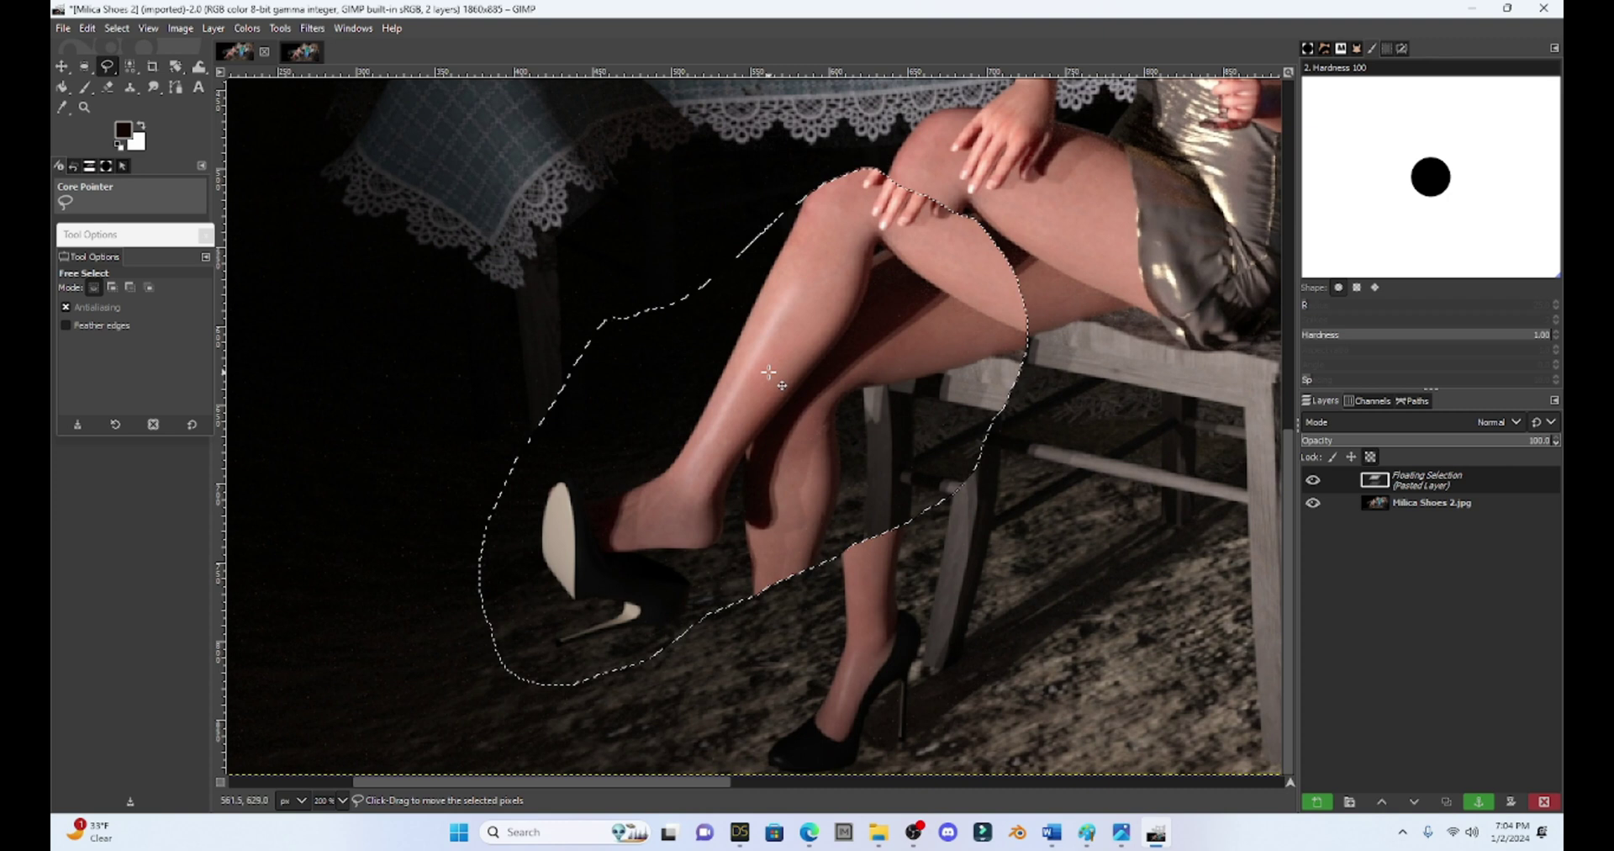
pyautogui.moveTo(750, 378); pyautogui.dragTo(857, 338)
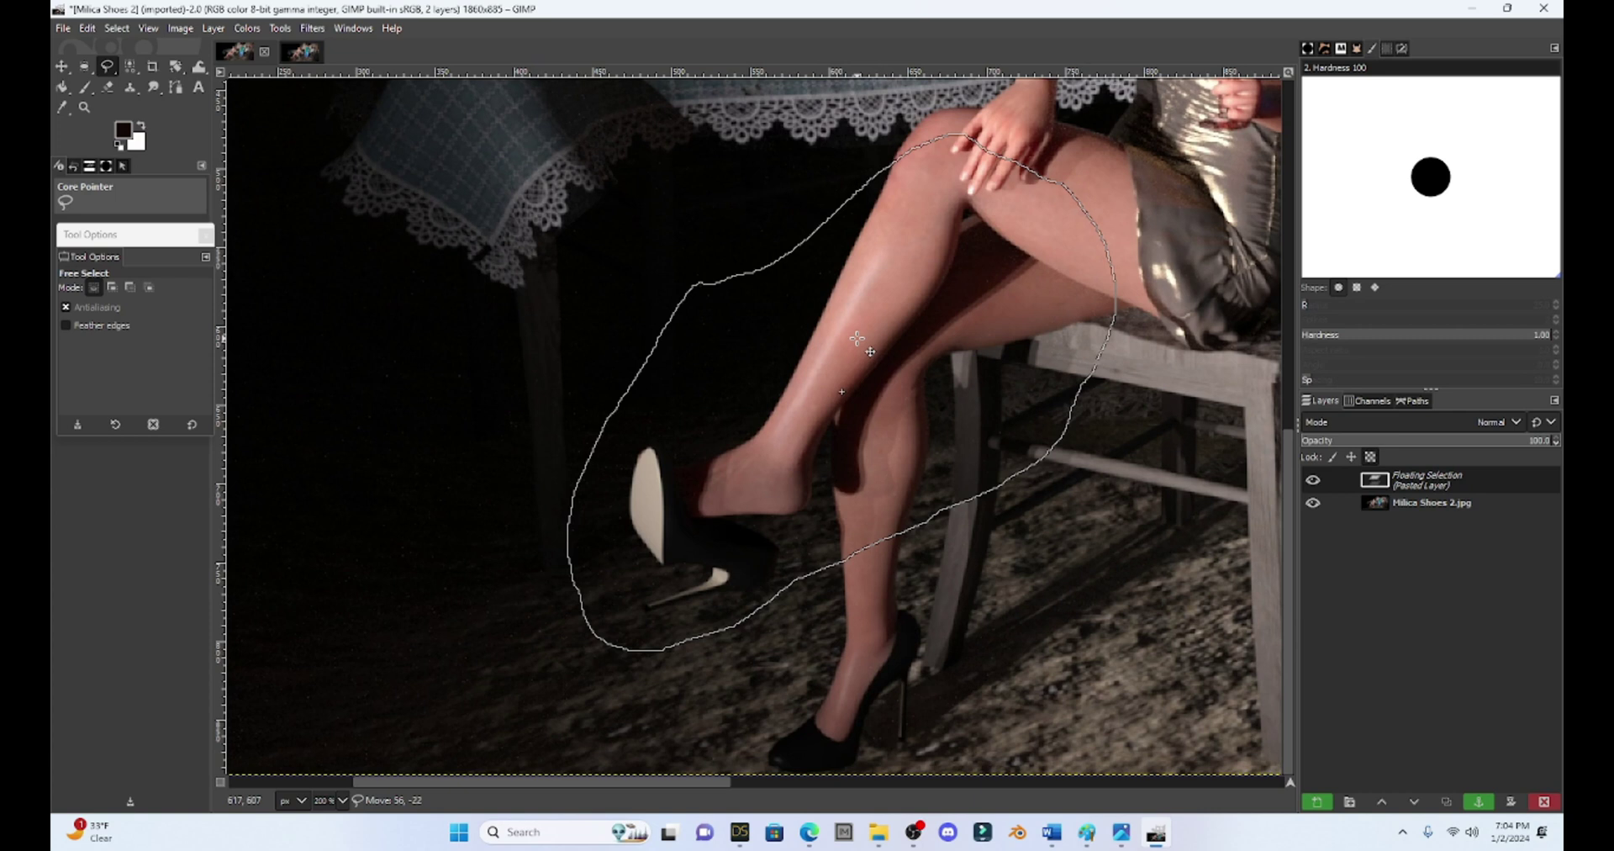
pyautogui.moveTo(857, 338); pyautogui.dragTo(857, 338)
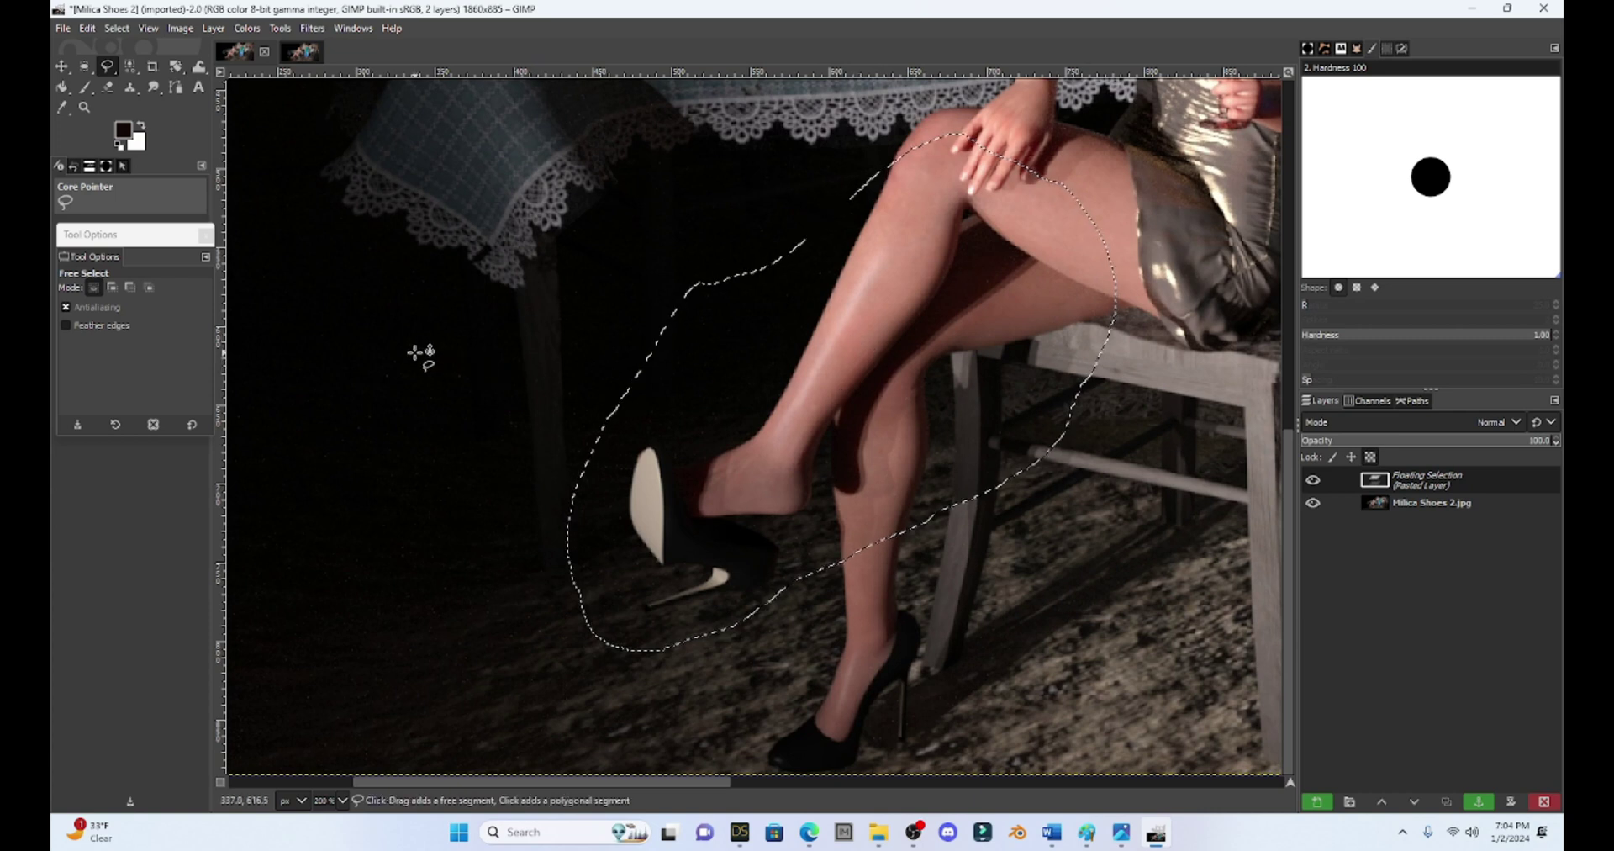
pyautogui.click(417, 354)
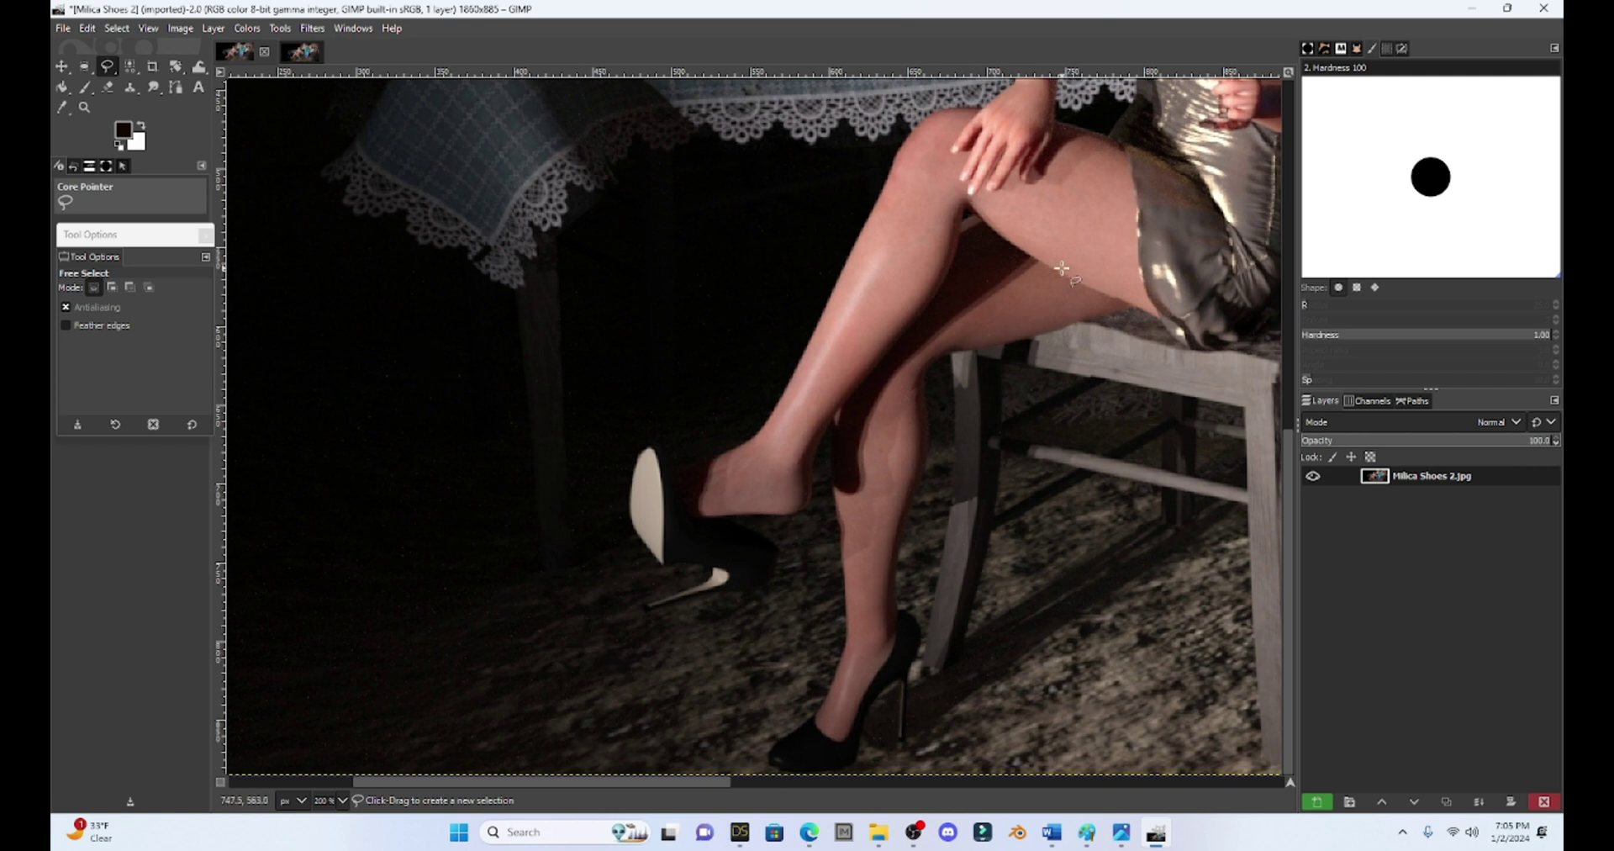
# - View the Milica Shoes 2 composite at 100% zoom and pan across the full image
pyautogui.click(145, 30)
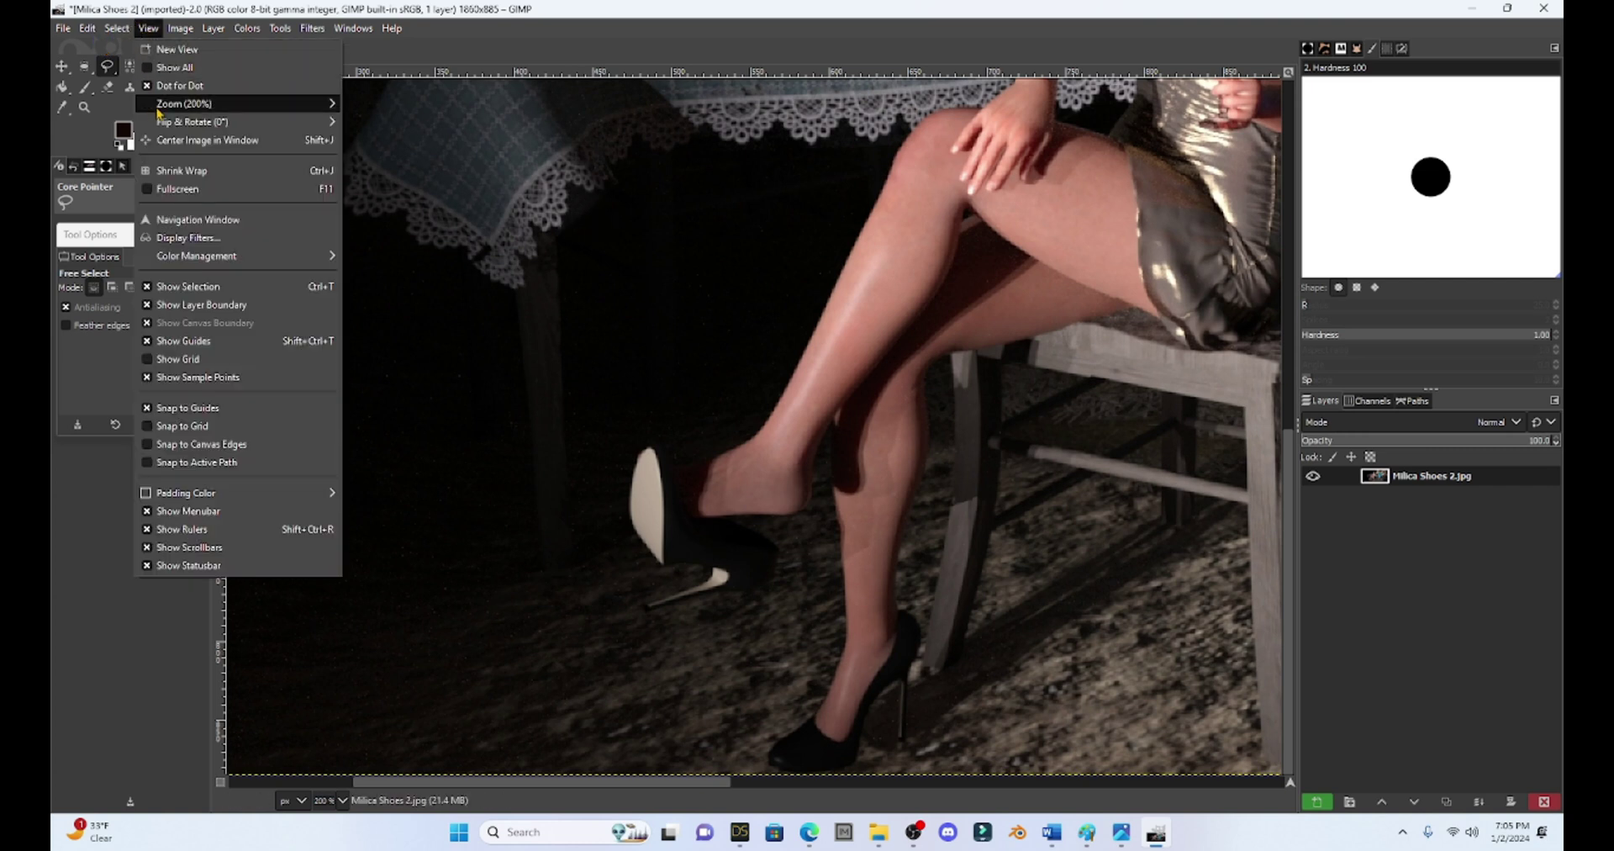
pyautogui.moveTo(158, 112)
pyautogui.click(395, 298)
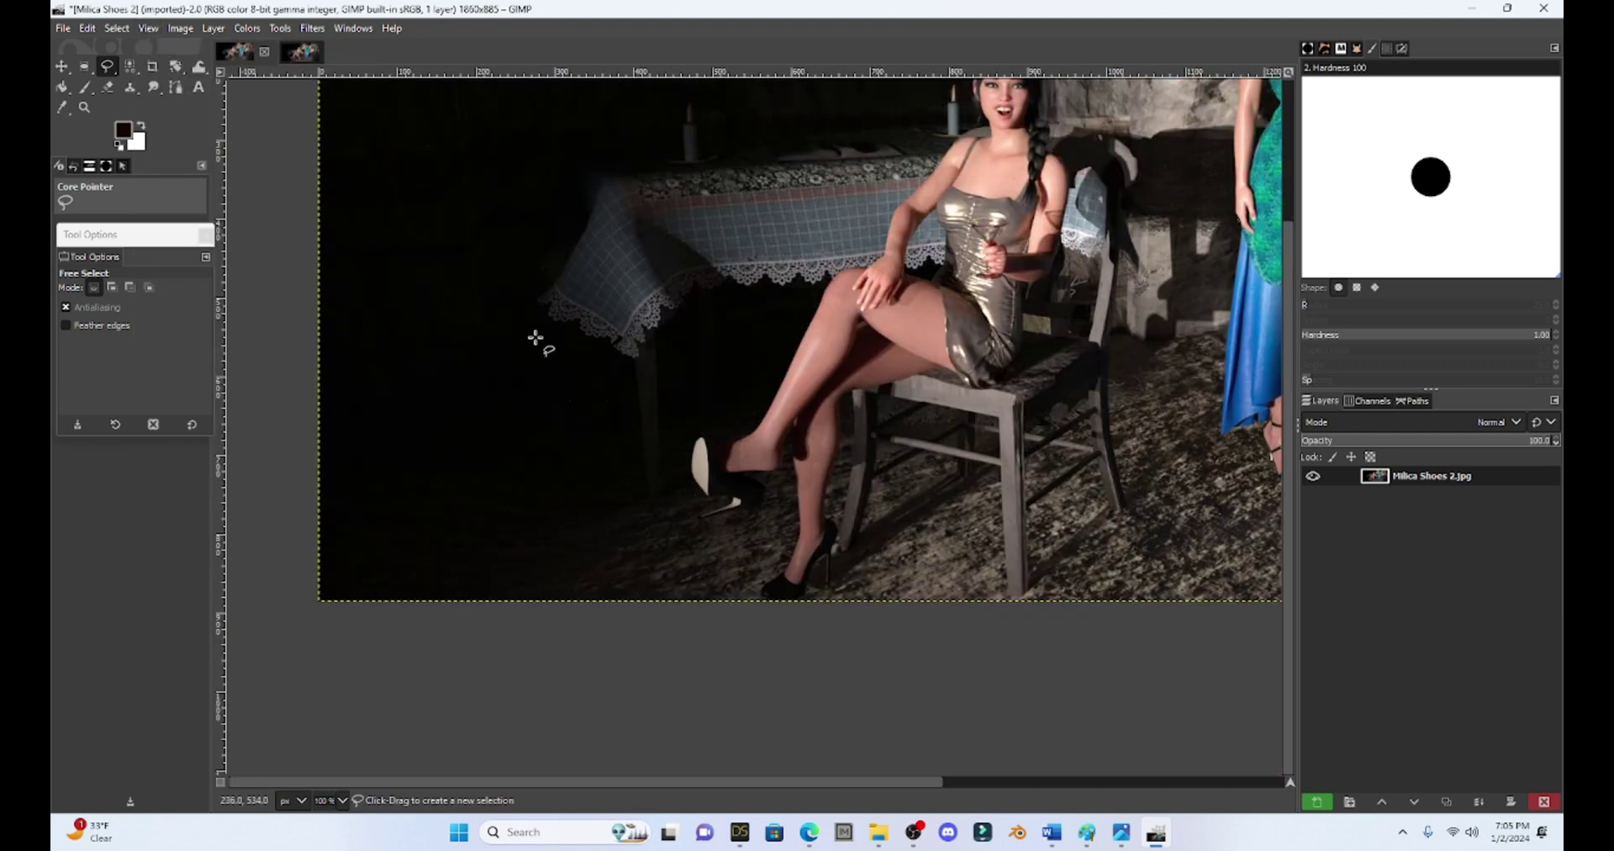
pyautogui.scroll(3, 1085, 370)
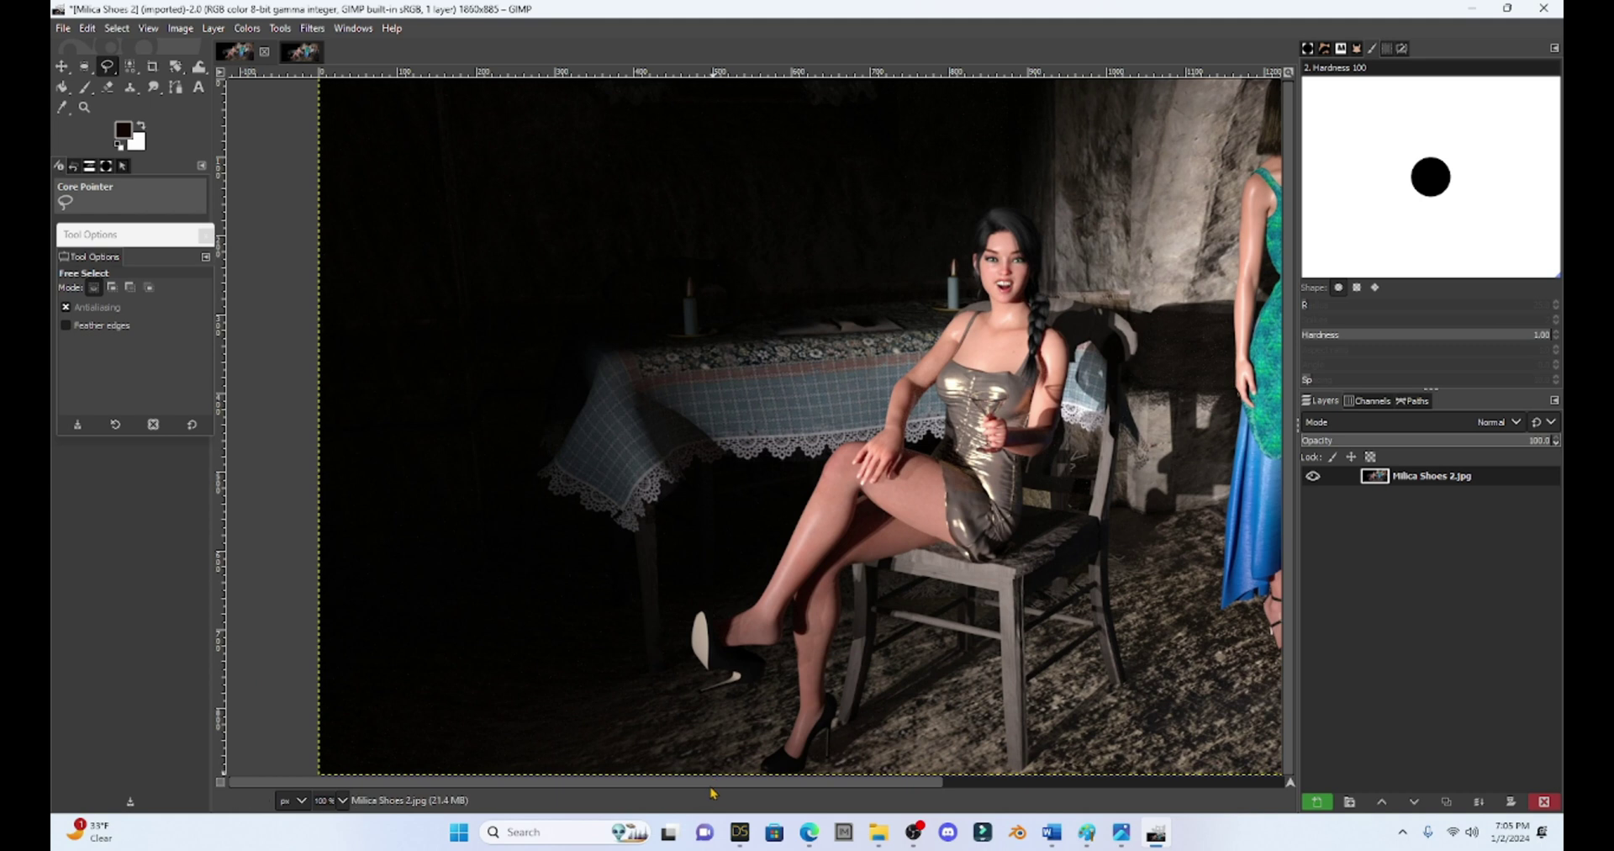
pyautogui.moveTo(714, 790); pyautogui.dragTo(796, 783)
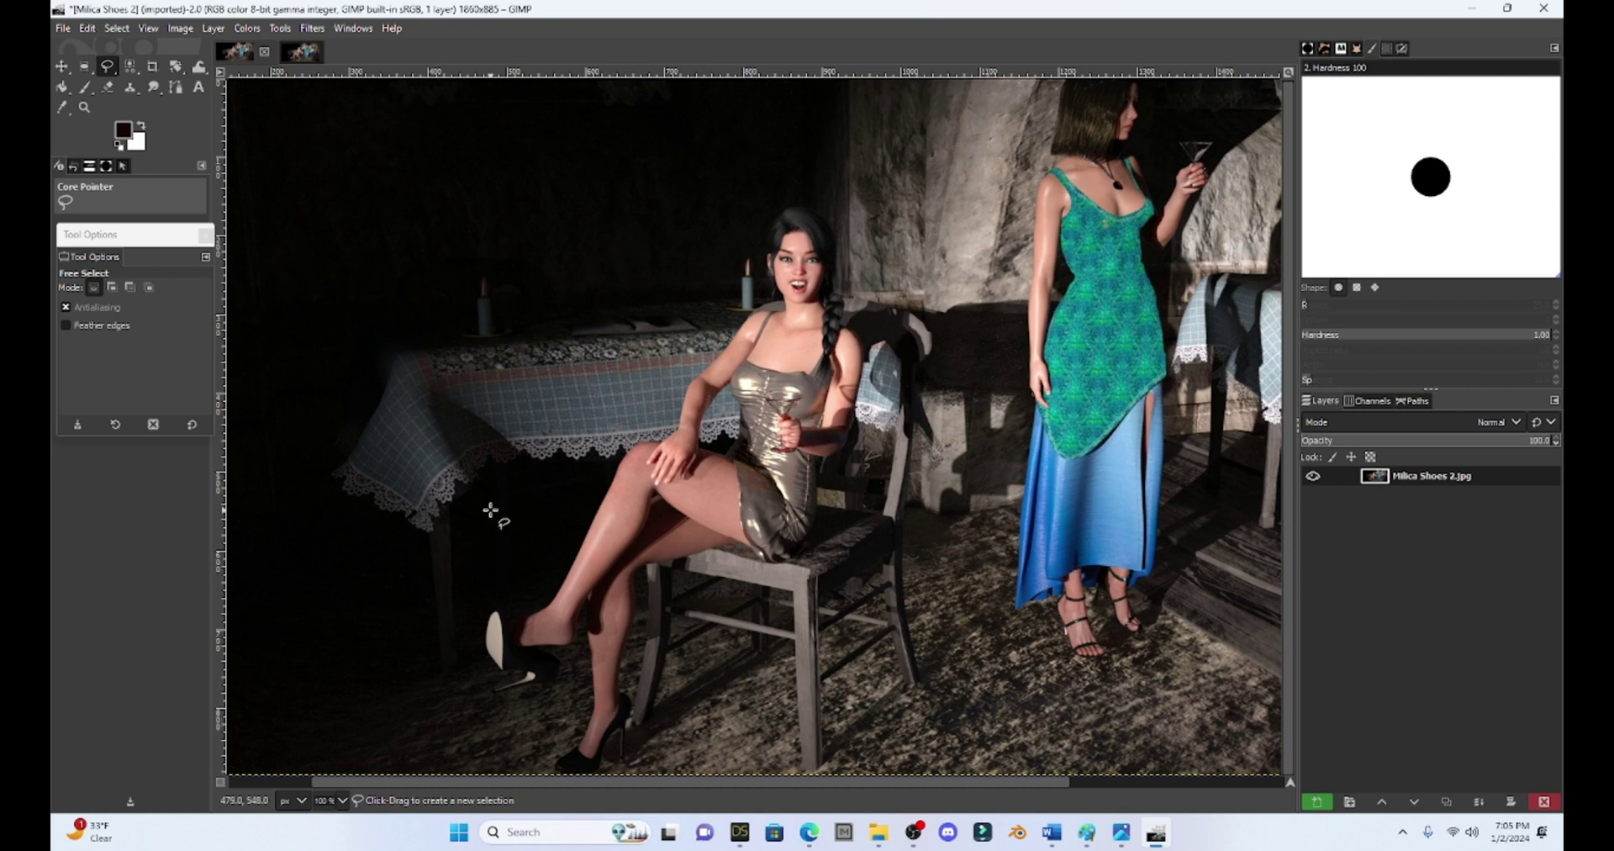
# - Export the composite as JPEG, replacing the existing Milica Shoes 2.jpg
pyautogui.click(63, 28)
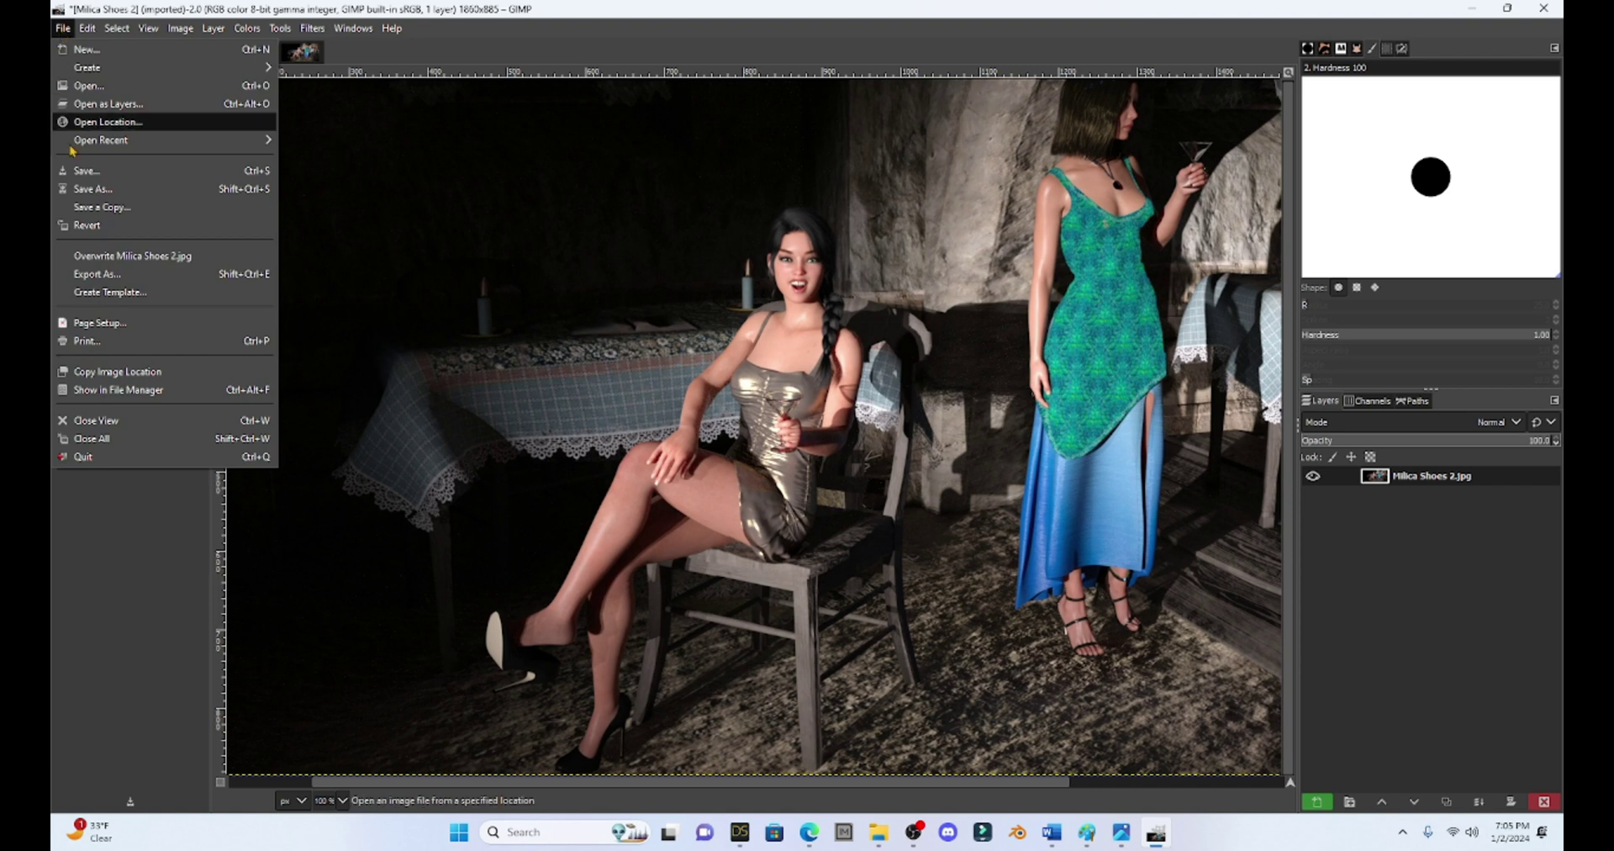
pyautogui.click(97, 275)
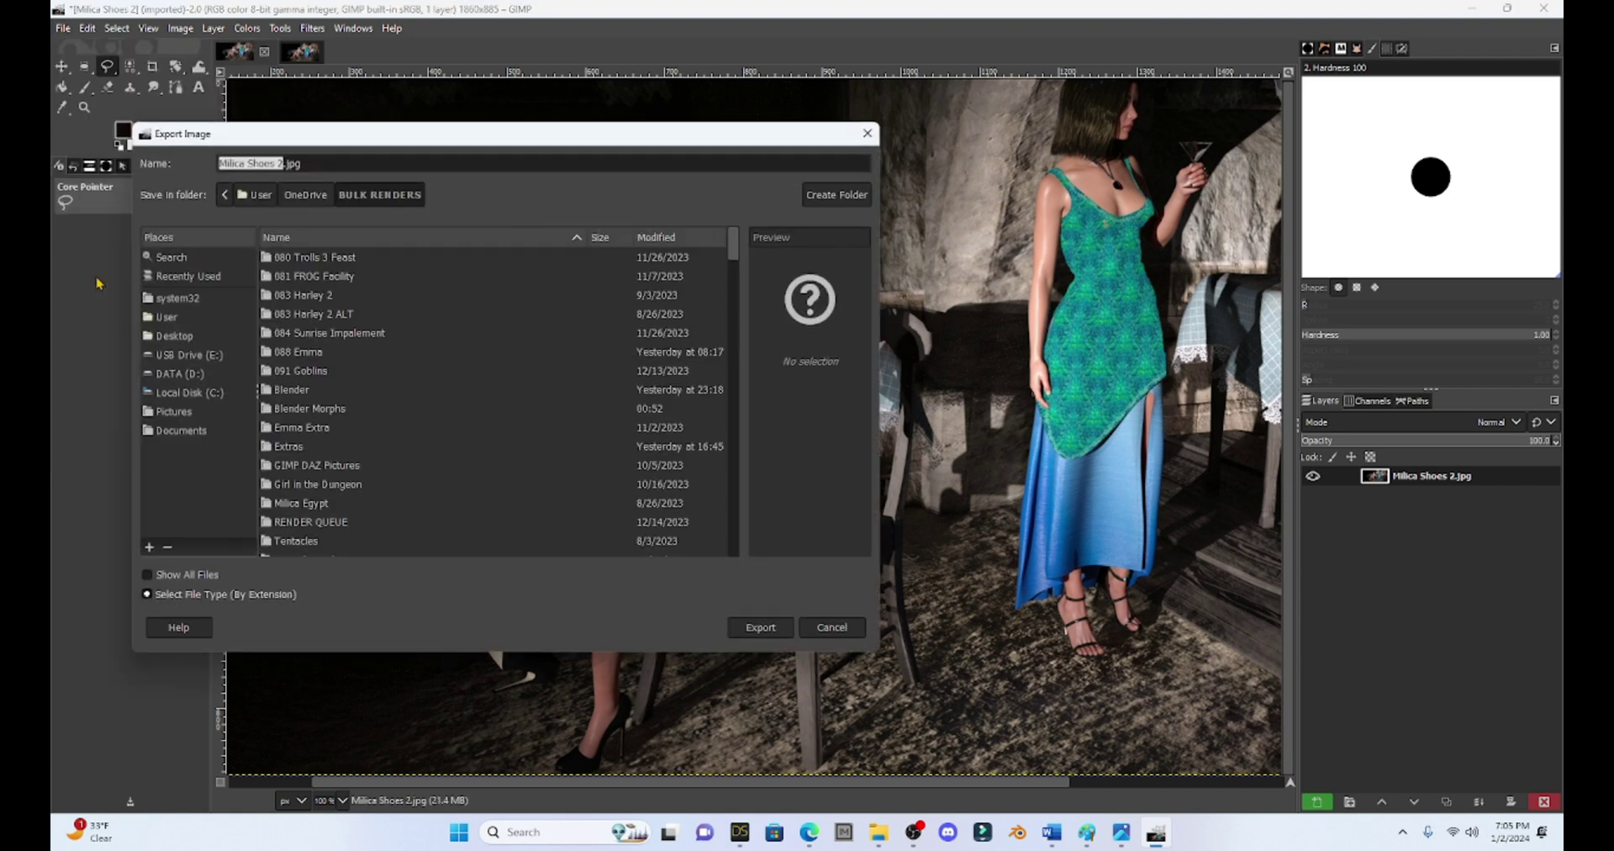
pyautogui.click(765, 629)
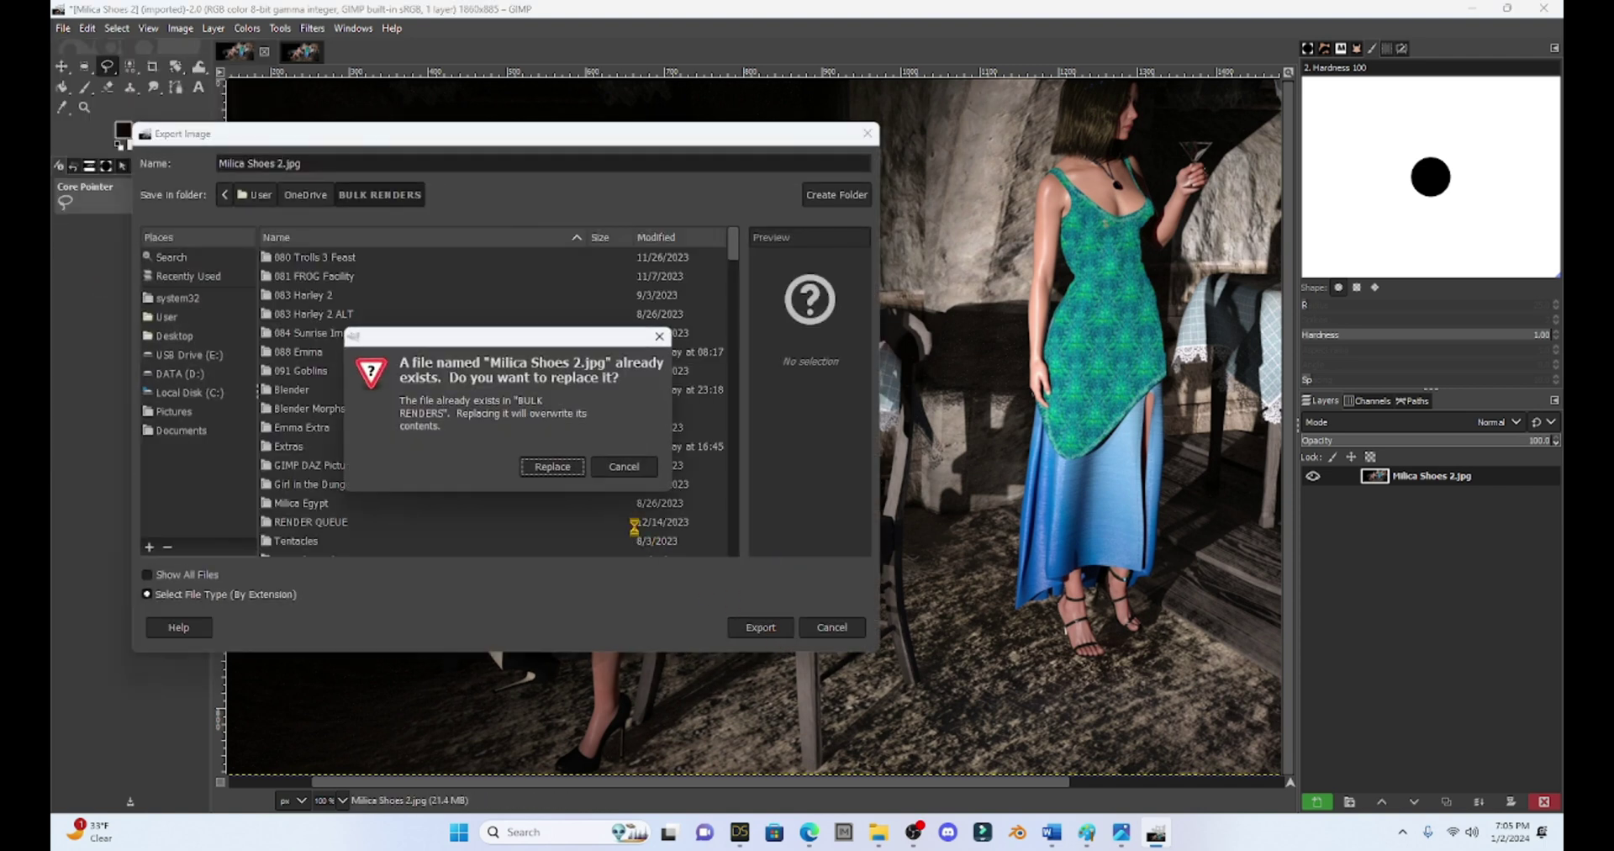
pyautogui.click(561, 467)
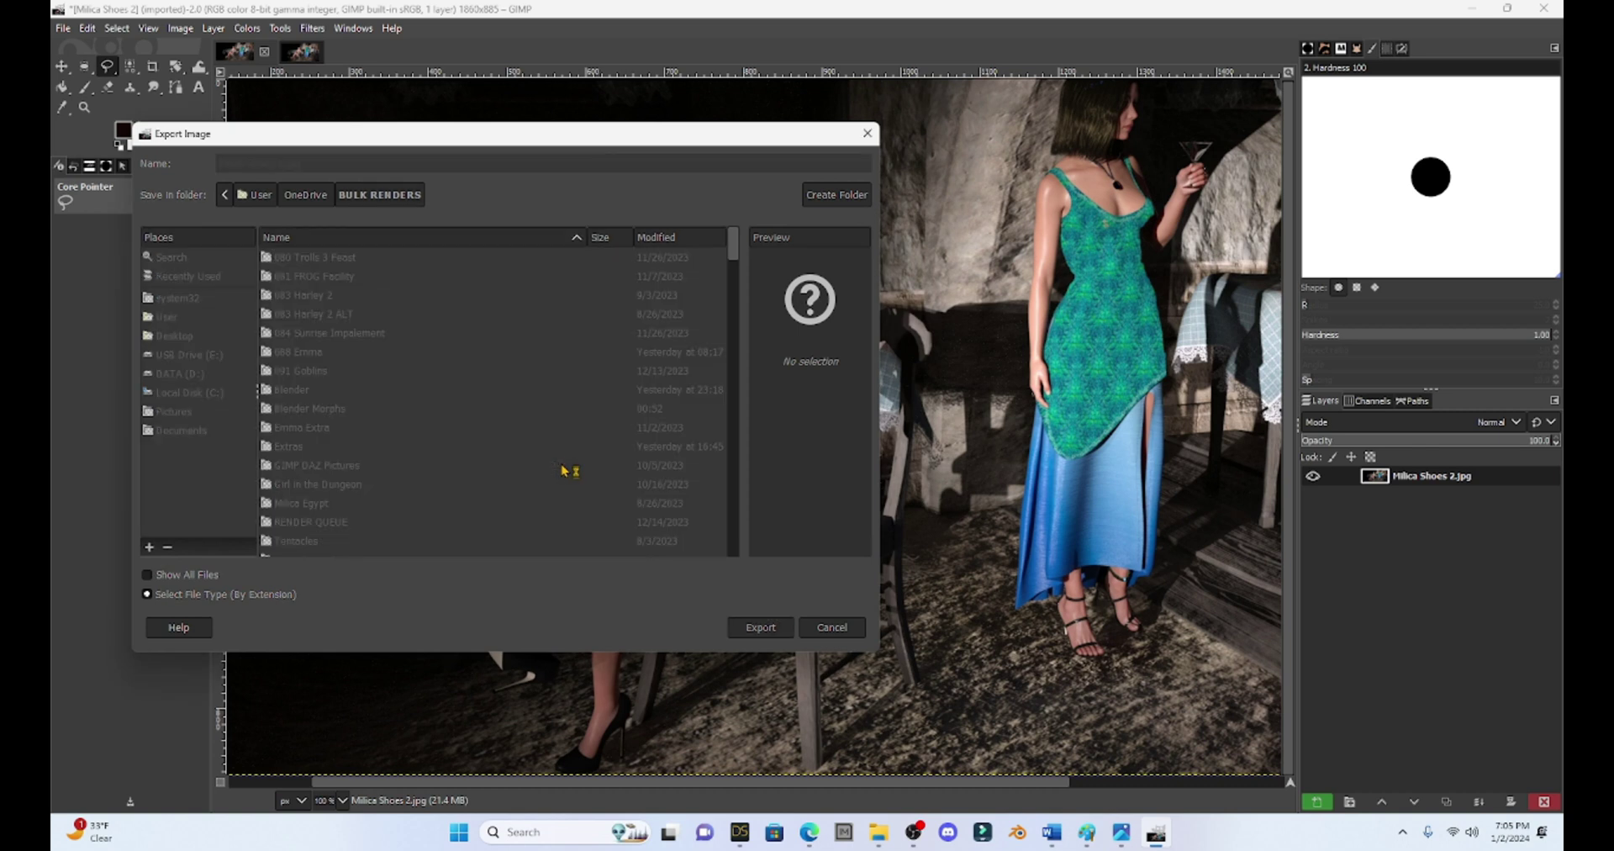
pyautogui.click(811, 607)
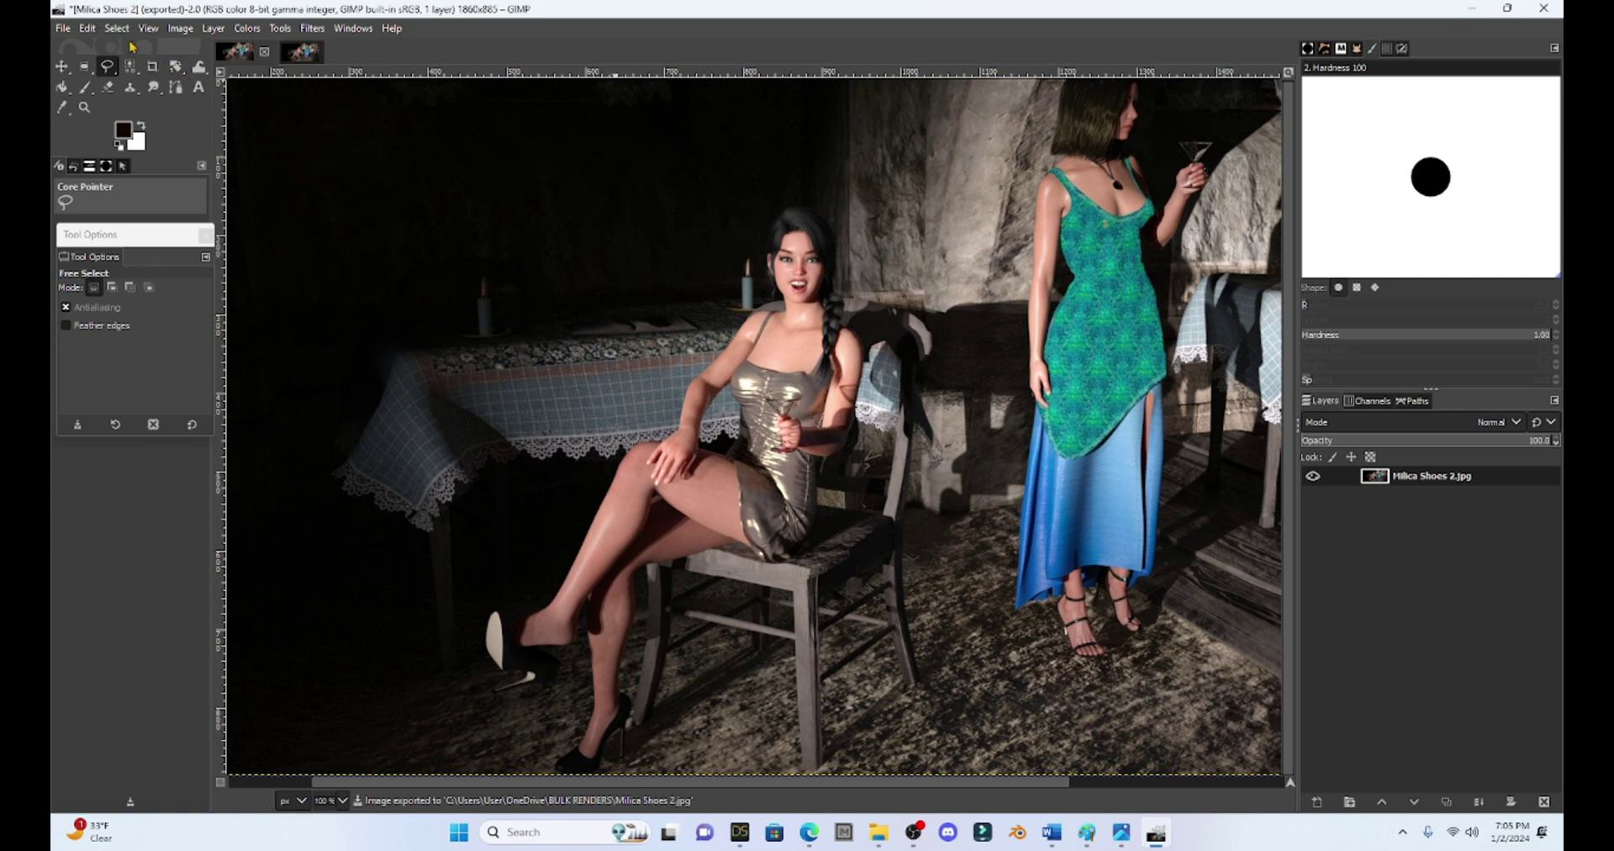
# - Open the exported Milica Shoes 2.jpg from the BULK RENDERS folder in Photos
pyautogui.click(878, 832)
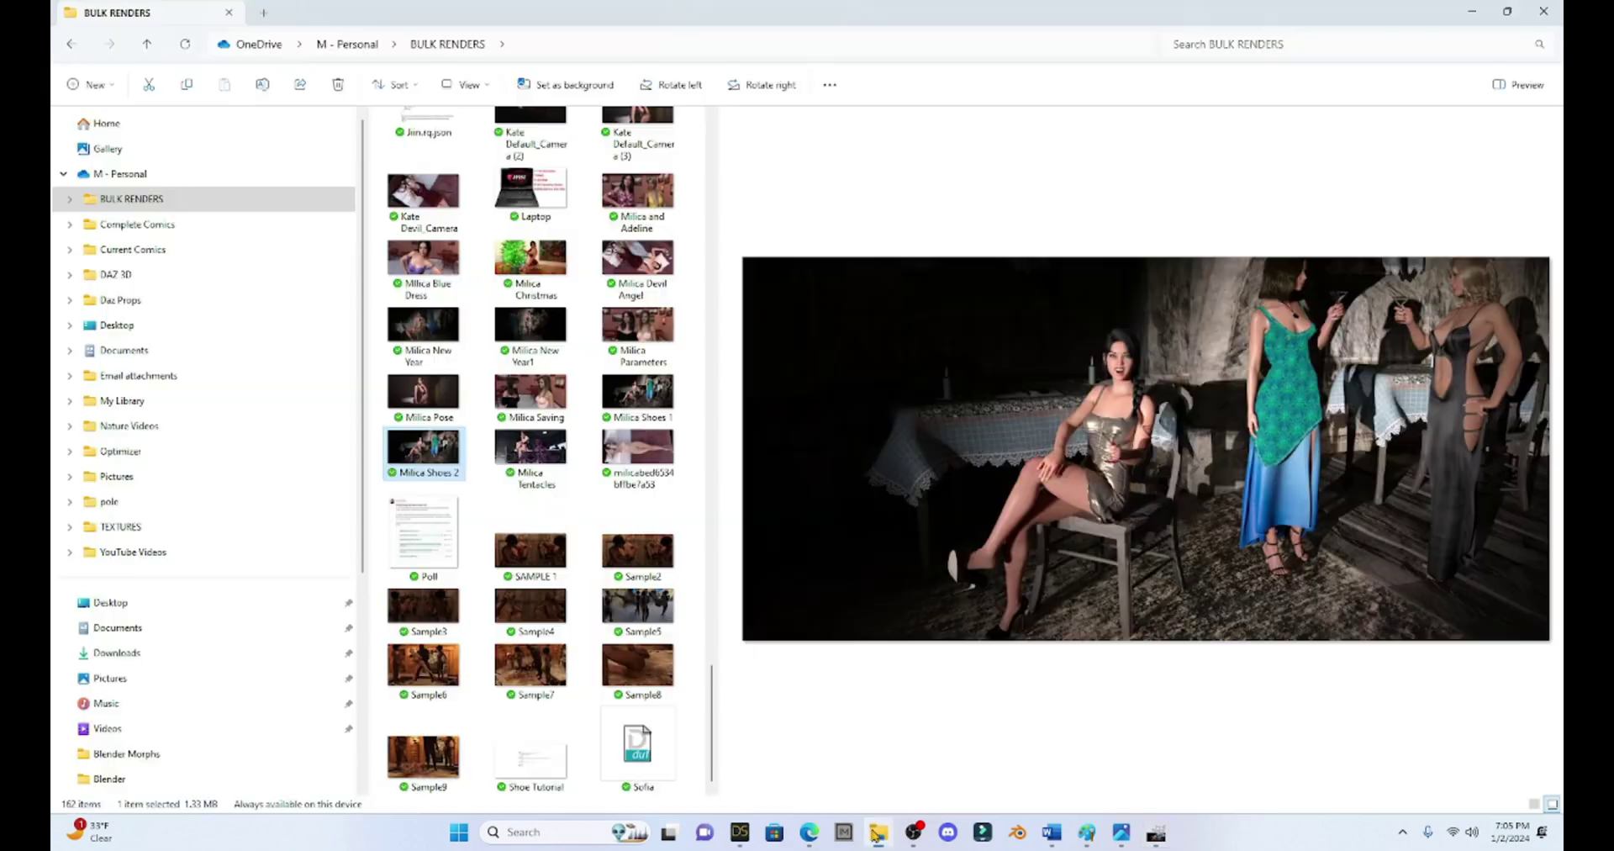
pyautogui.doubleClick(425, 447)
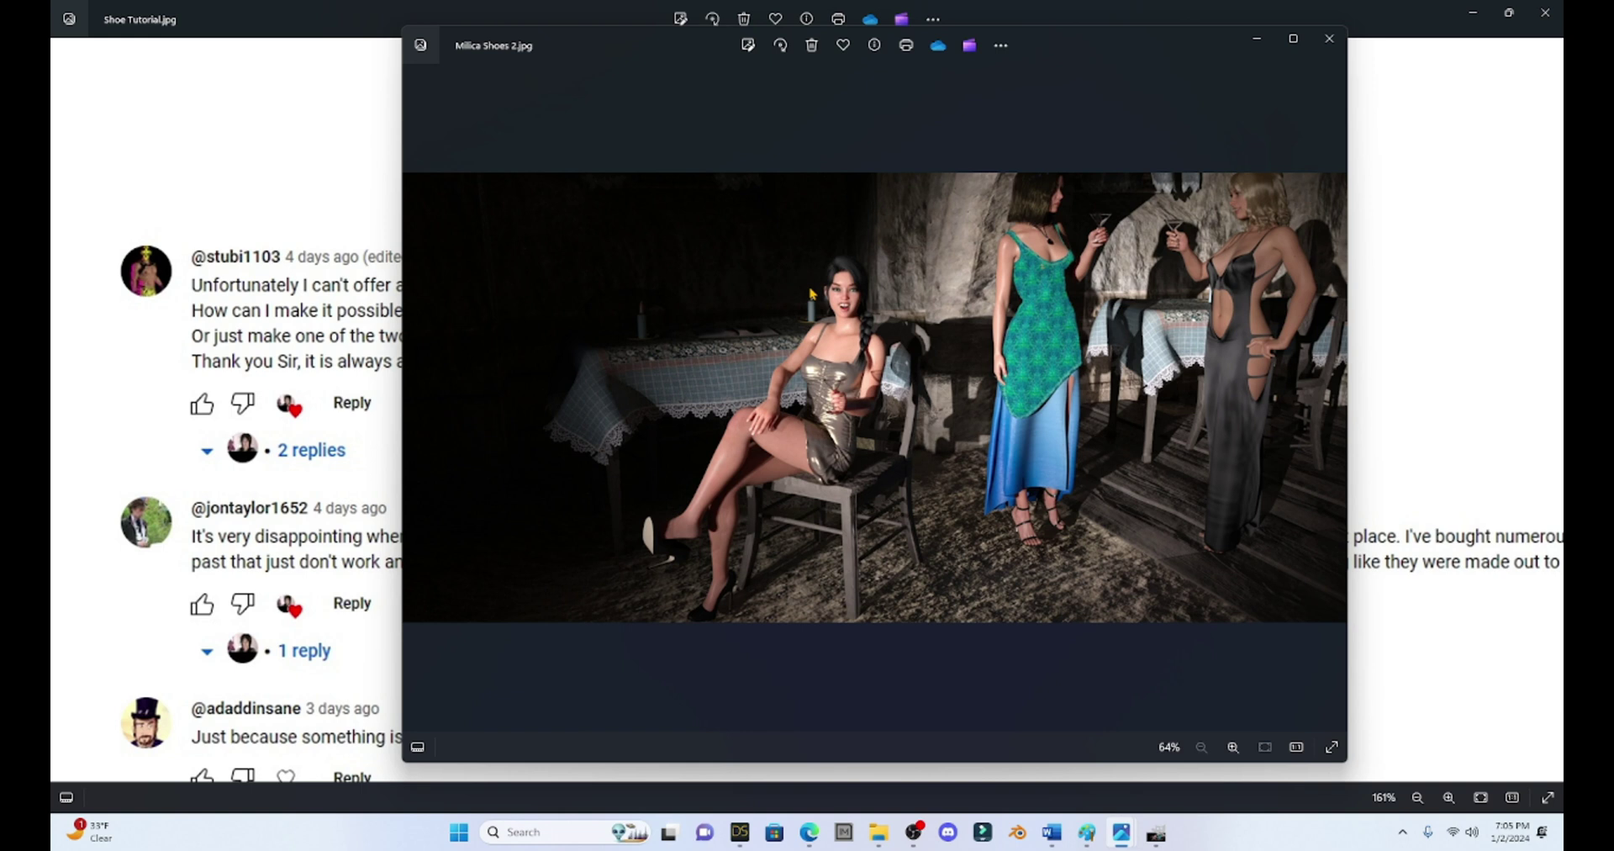
# - Maximize the Photos window showing the final Milica Shoes 2.jpg composite
pyautogui.click(1293, 38)
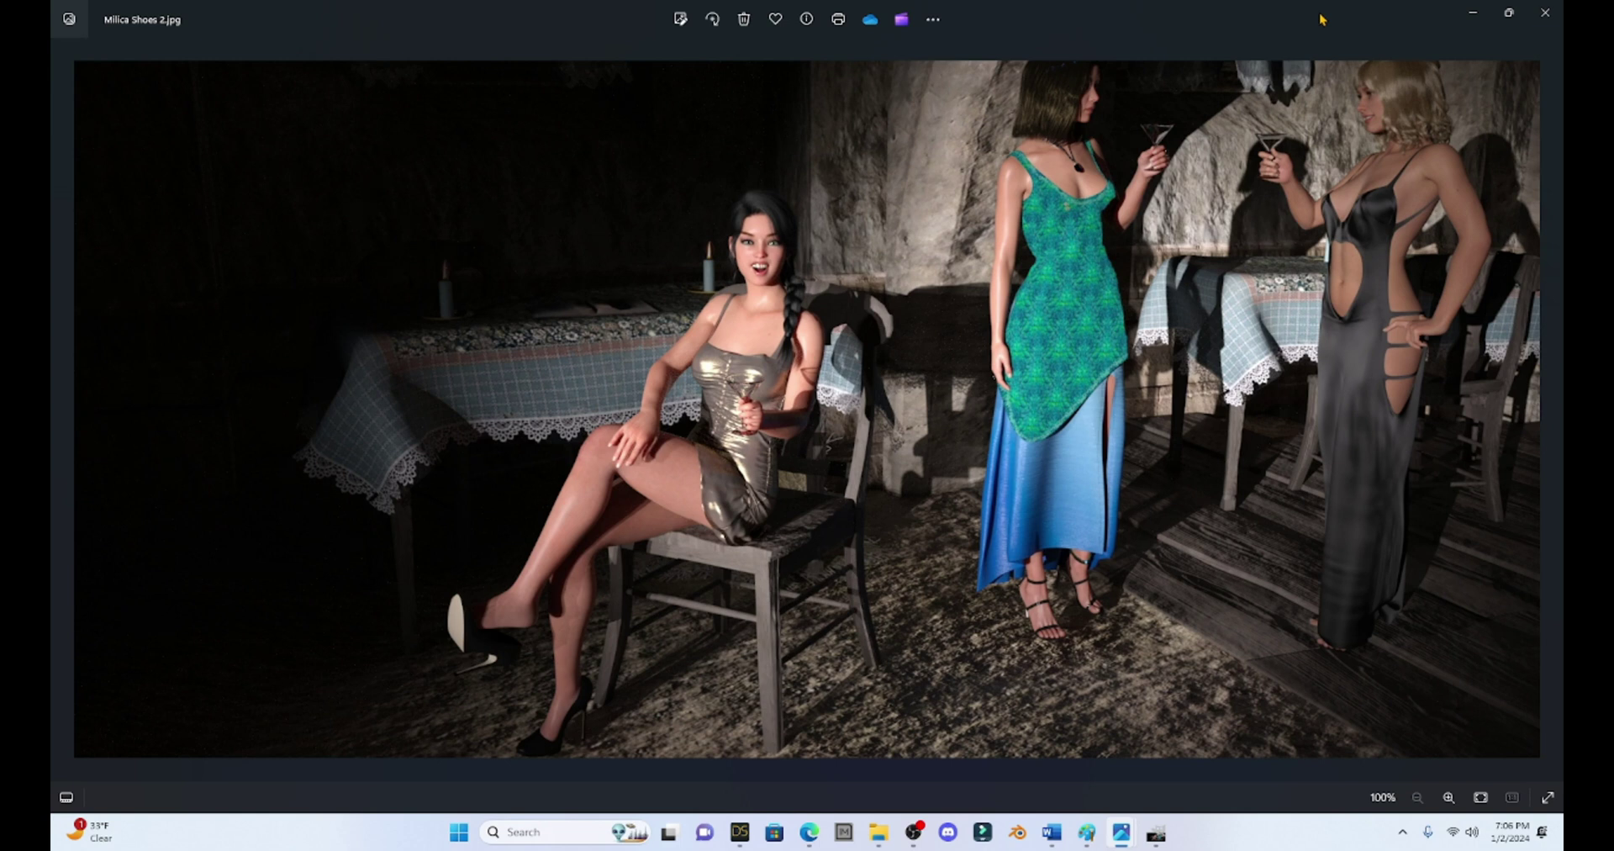
pyautogui.press('Right')
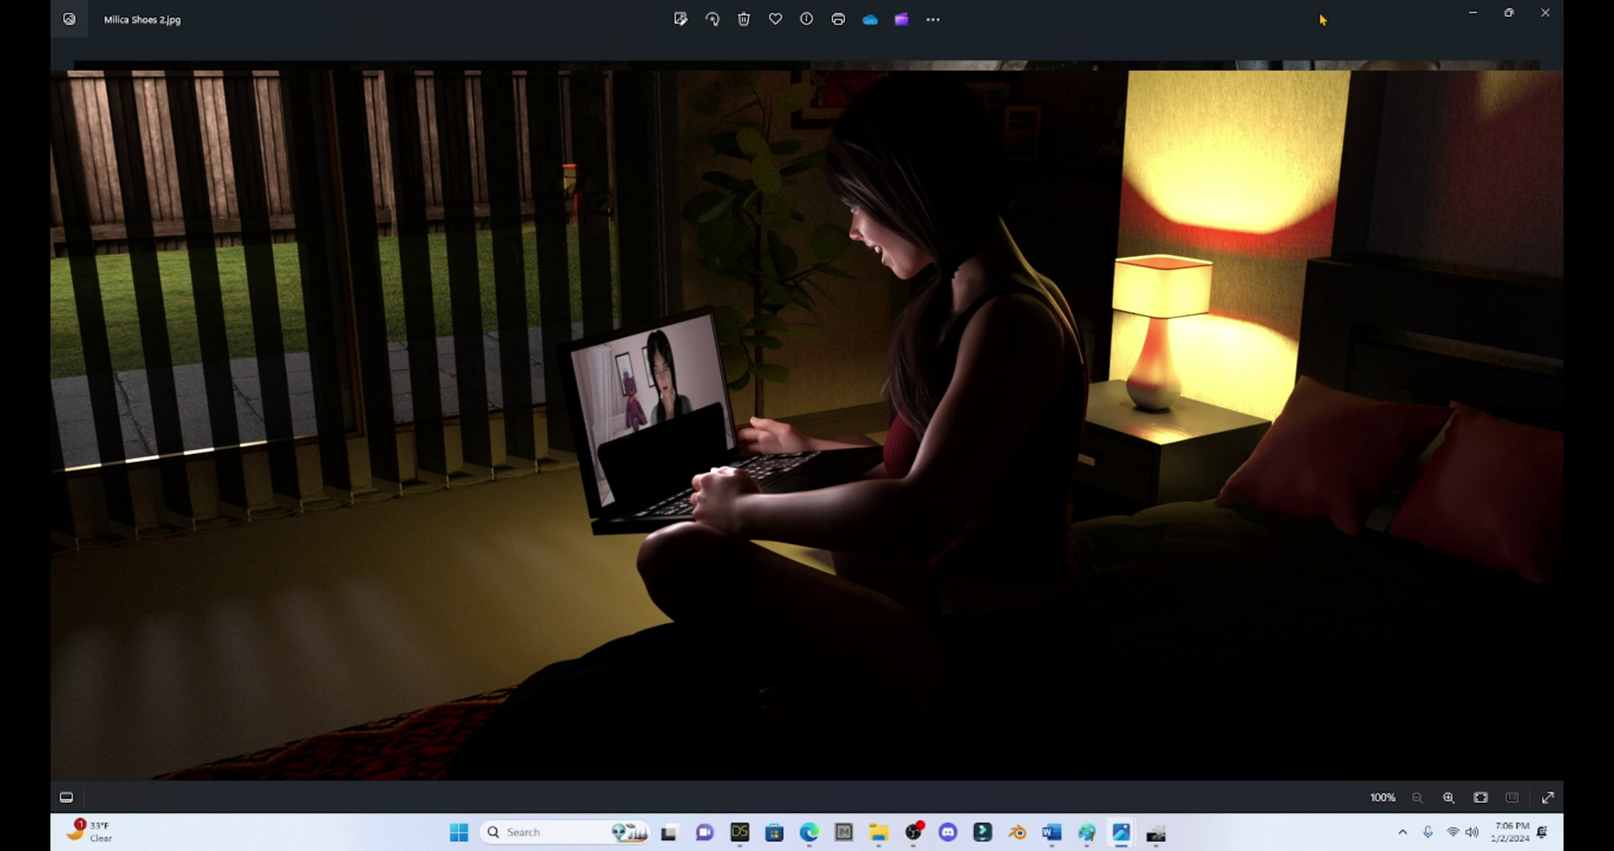